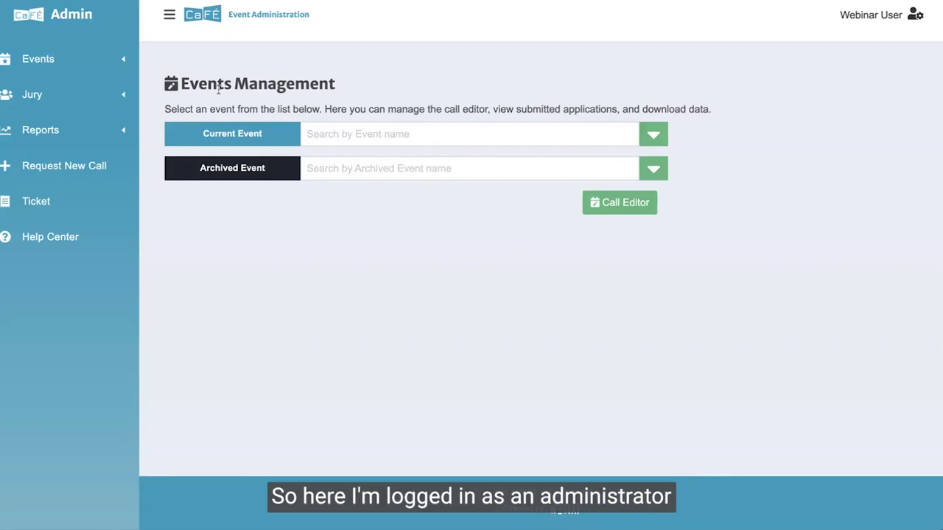
Select the 2023 CaFÉ Artwork Exhibition - DEMO ONLY event in Events Management to see its 33 Received applications.
left_click(102, 77)
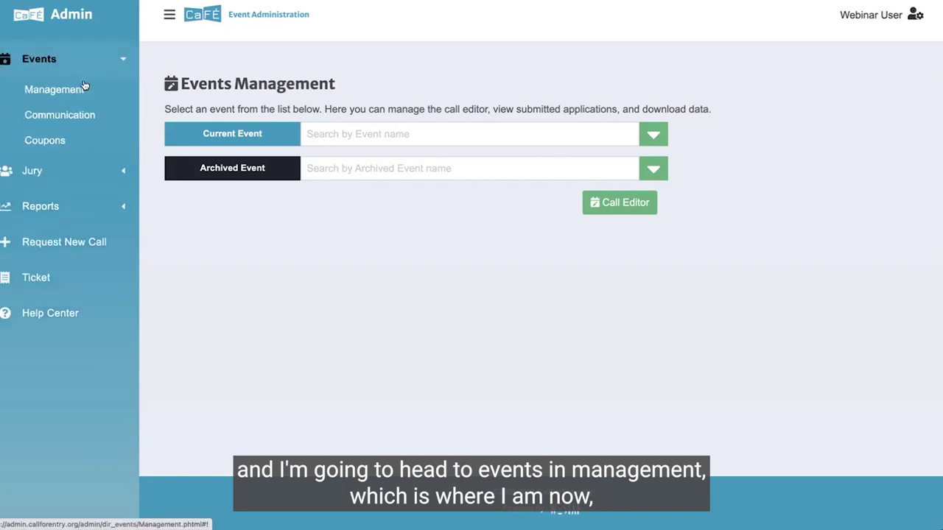
left_click(347, 134)
left_click(403, 161)
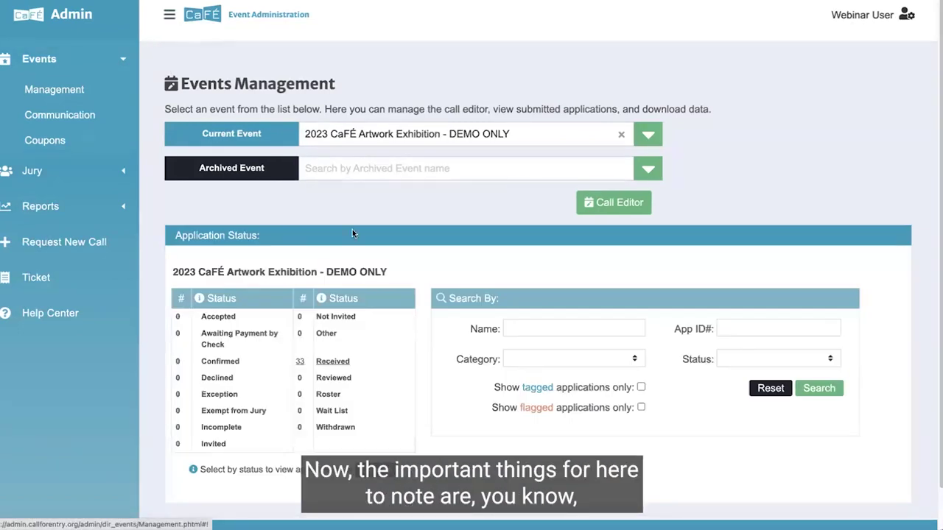
scroll(377, 267, "down", 1)
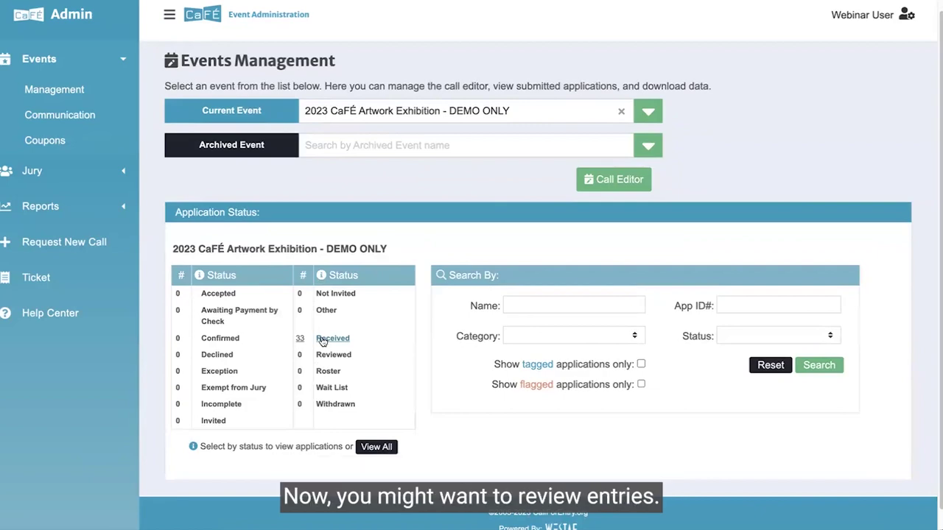
List the 33 Received applications and open the first one.
left_click(322, 341)
scroll(340, 337, "down", 3)
scroll(196, 340, "down", 2)
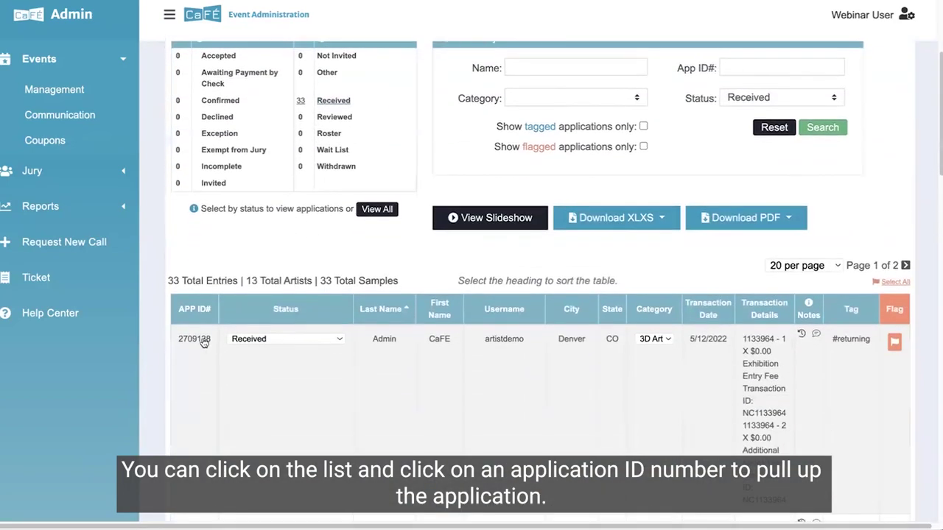
scroll(204, 358, "down", 2)
left_click(193, 268)
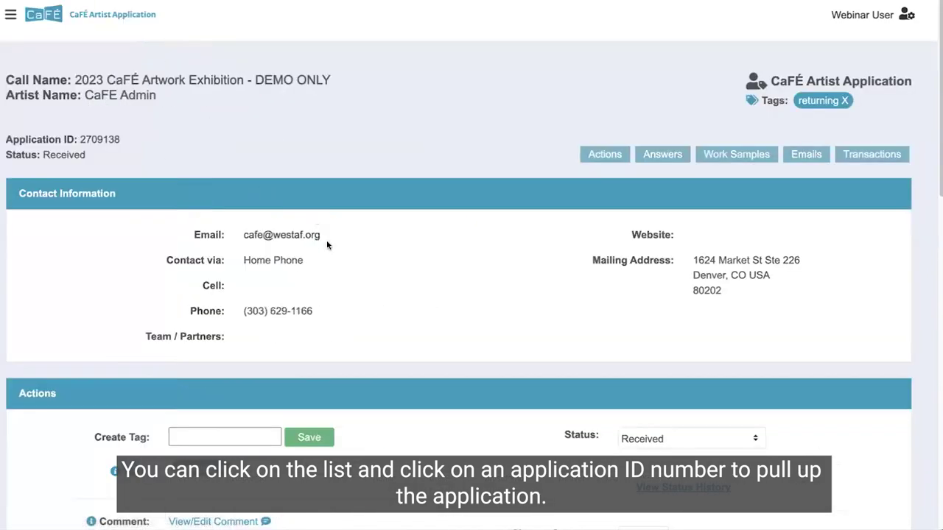
Change that application's status from Received to Reviewed.
scroll(328, 243, "down", 5)
scroll(329, 243, "down", 6)
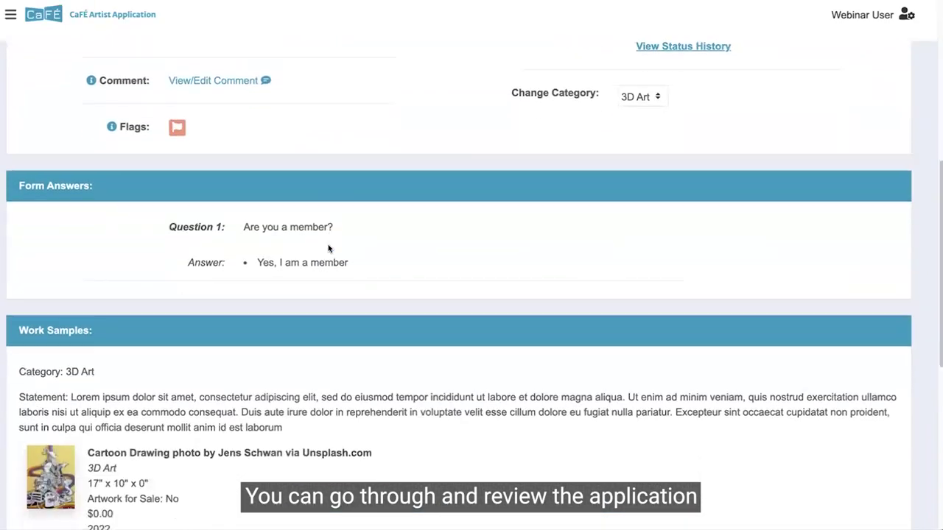
scroll(324, 256, "up", 4)
scroll(324, 256, "up", 7)
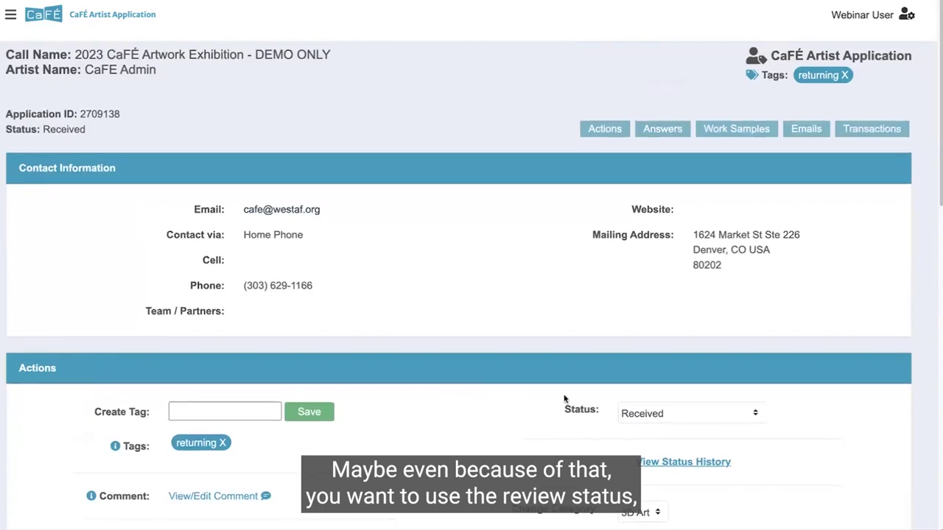
left_click(636, 416)
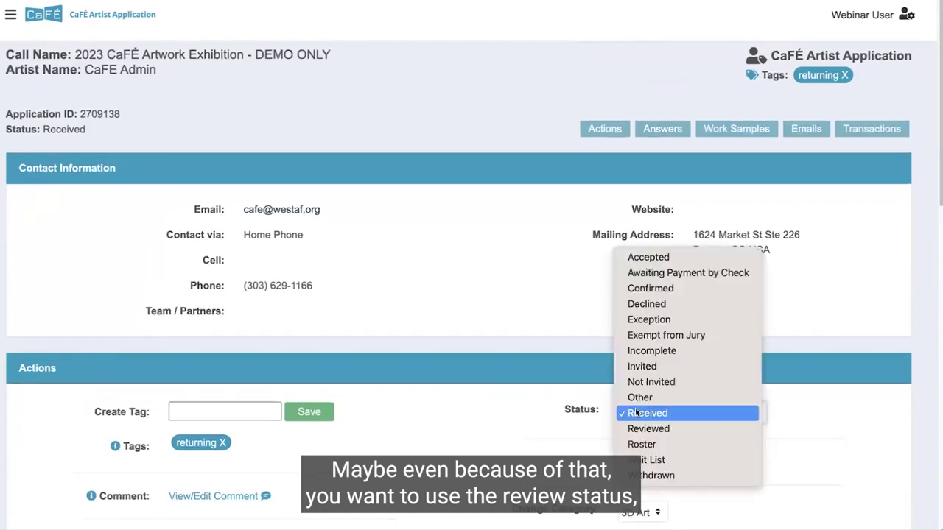
left_click(674, 428)
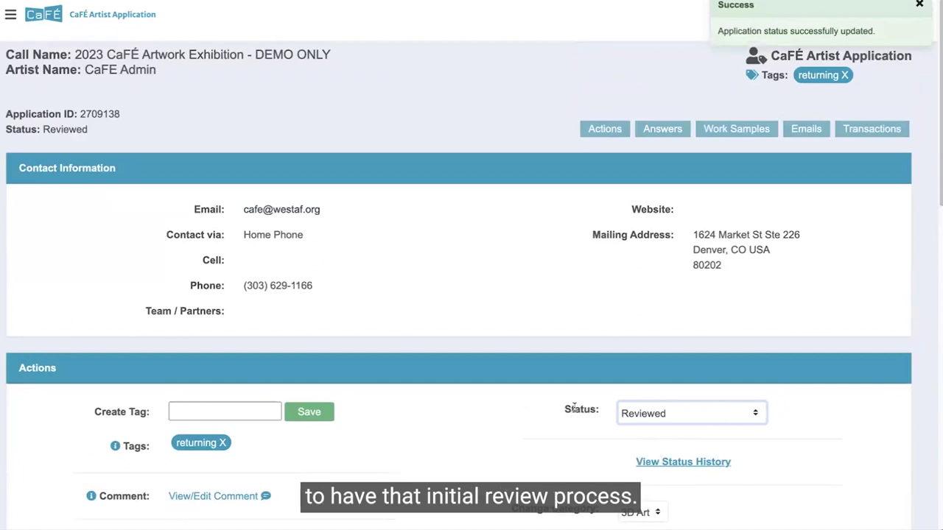
Return to the Events Management page for the demo call.
left_click(11, 14)
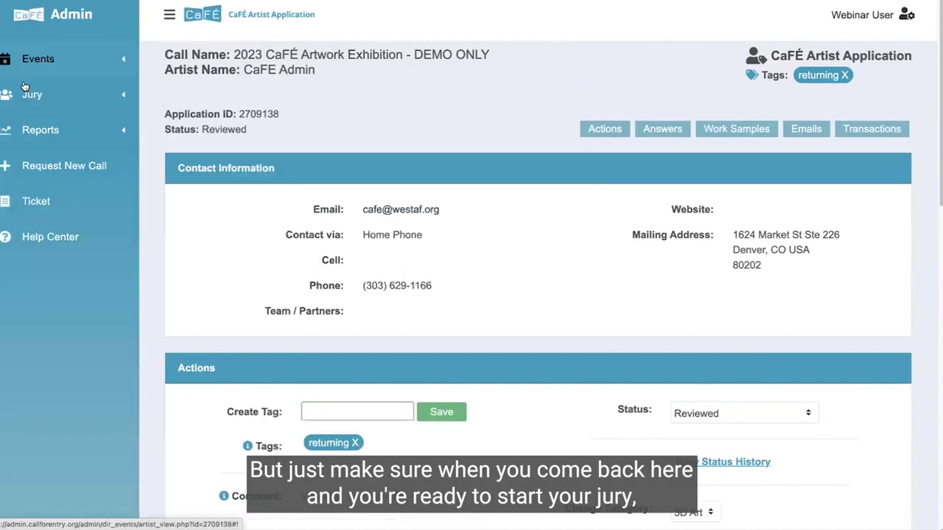
left_click(29, 62)
left_click(33, 90)
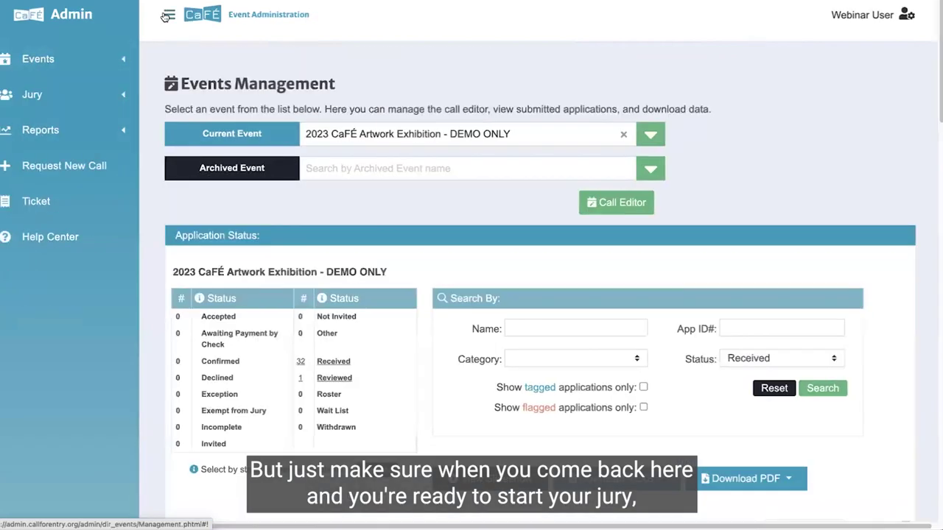
left_click(168, 15)
scroll(322, 297, "down", 3)
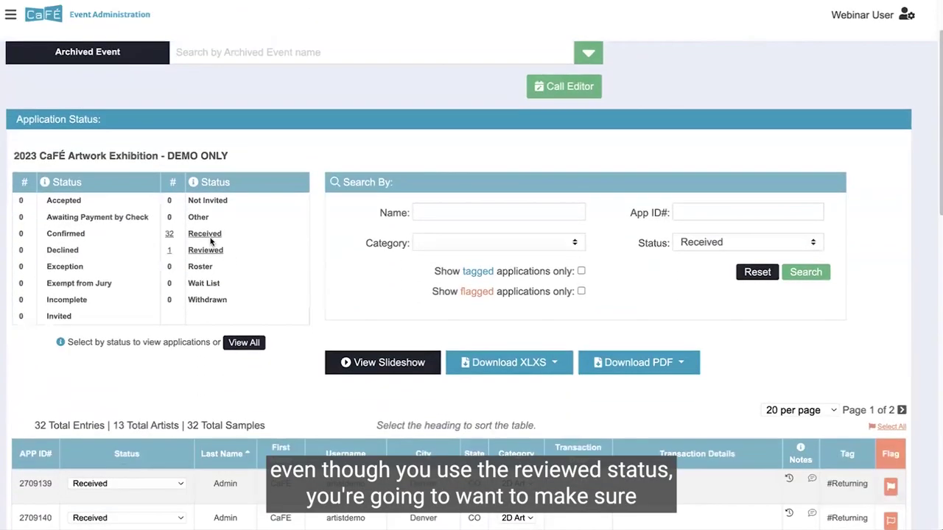
Filter to the Reviewed application and set its status back to Received.
left_click(206, 250)
scroll(221, 272, "down", 1)
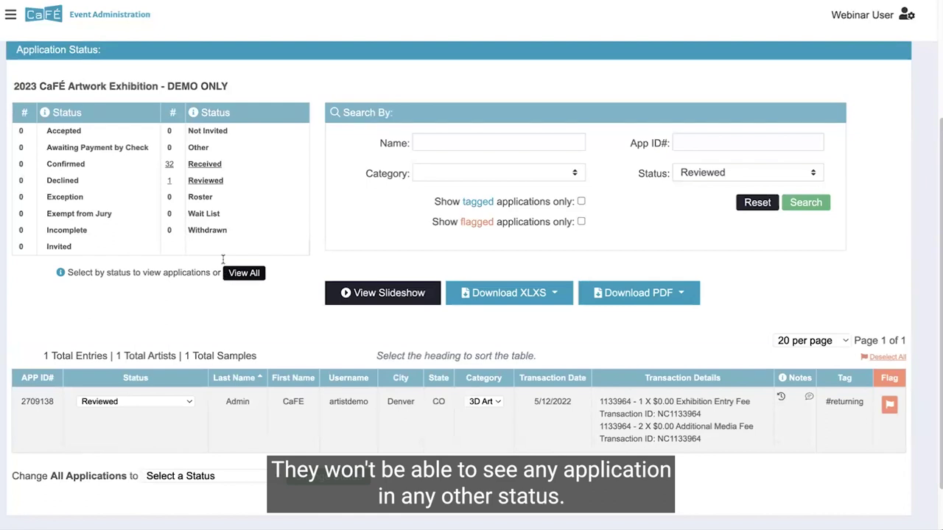
left_click(145, 403)
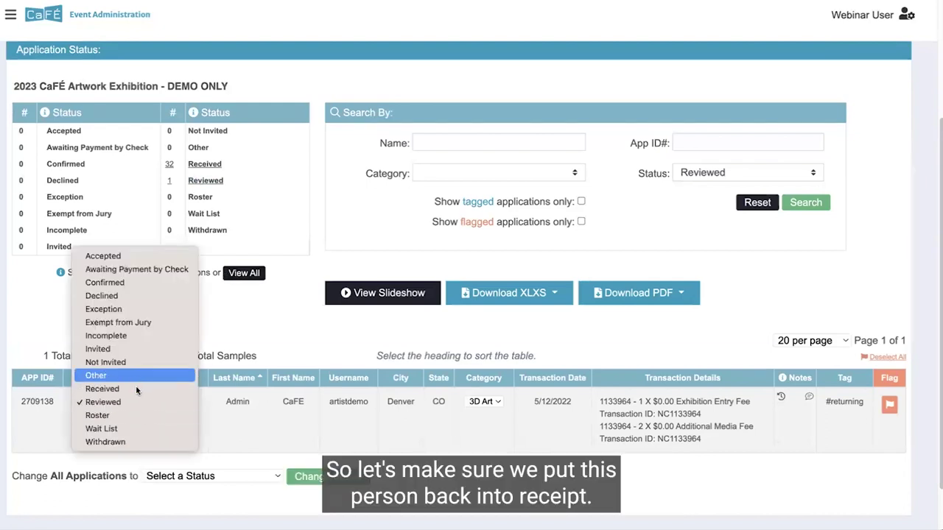
left_click(135, 388)
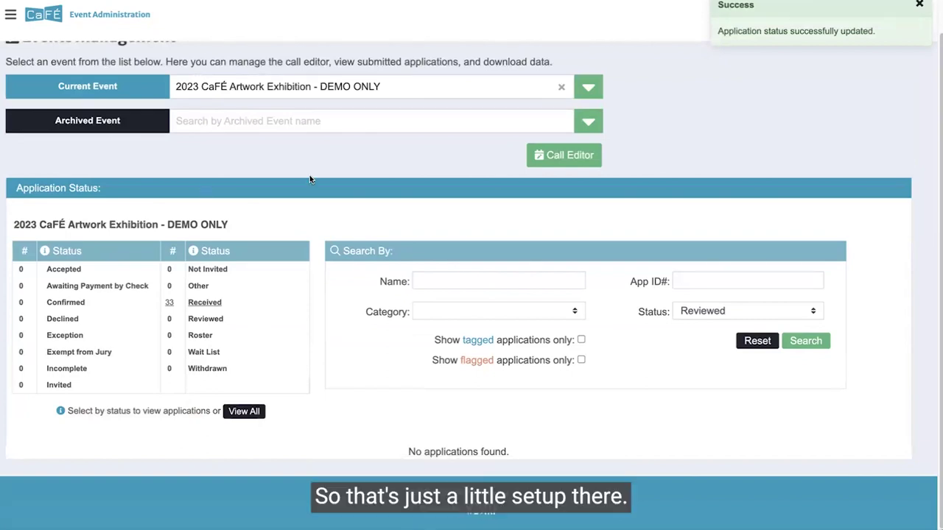
Go to Jury > Administration and scroll through the Setup section to the Reason #1 slide.
left_click(11, 14)
left_click(31, 94)
left_click(46, 127)
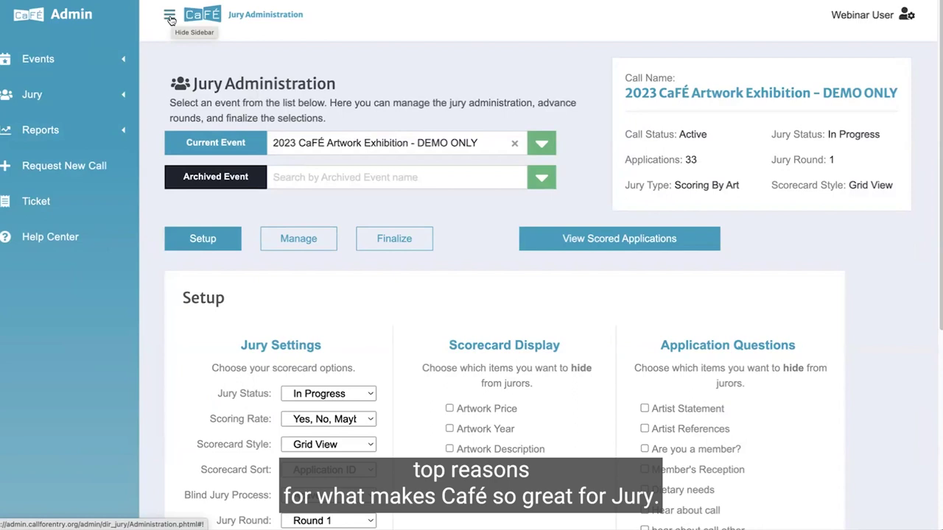
scroll(283, 127, "down", 1)
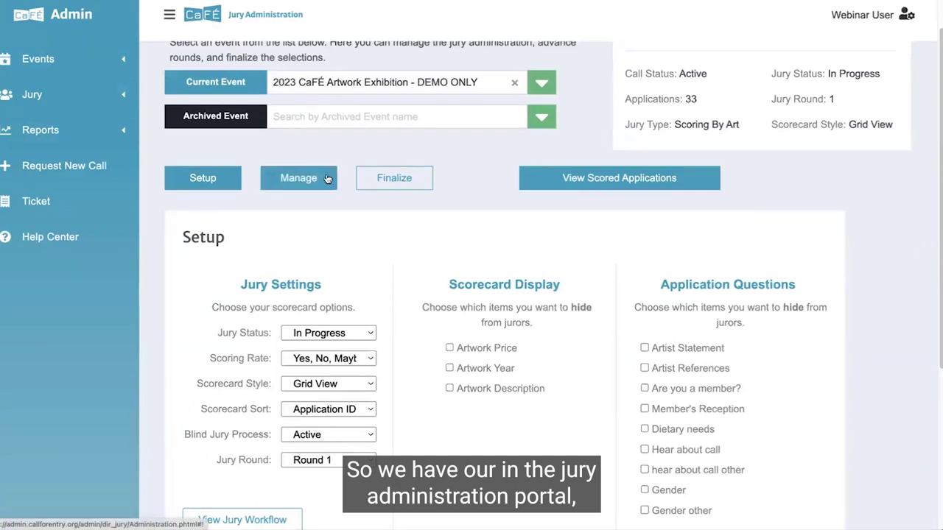
scroll(405, 313, "down", 1)
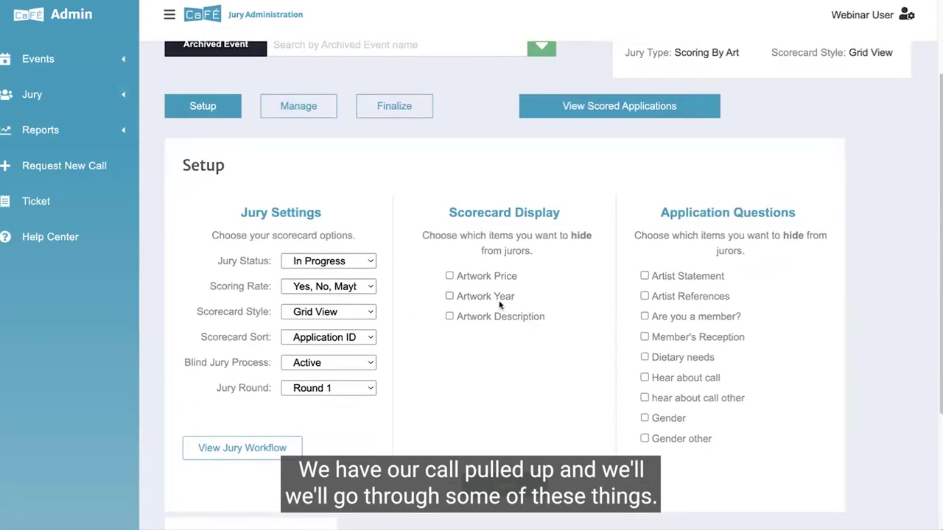
scroll(498, 302, "down", 1)
scroll(491, 308, "down", 1)
scroll(469, 312, "down", 1)
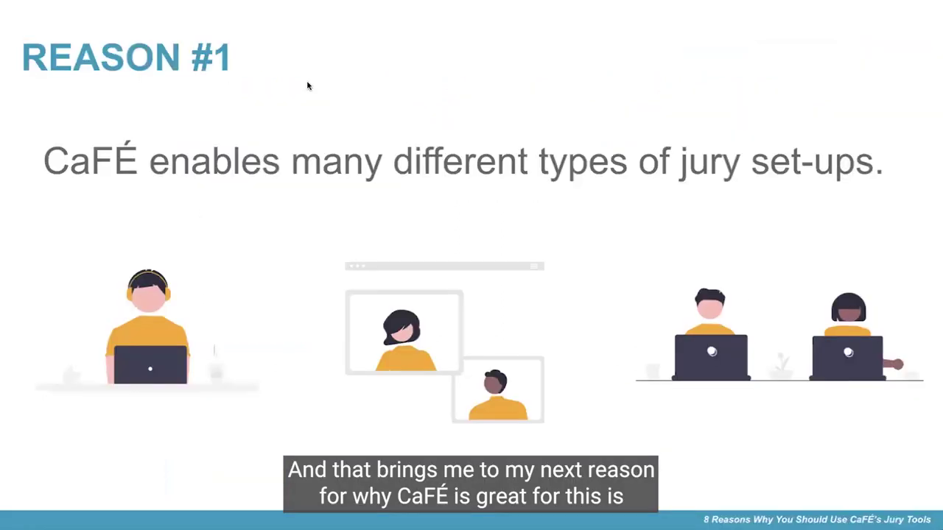
Advance to the Reason #2 slide about assigning jurors to multiple calls.
key("Right")
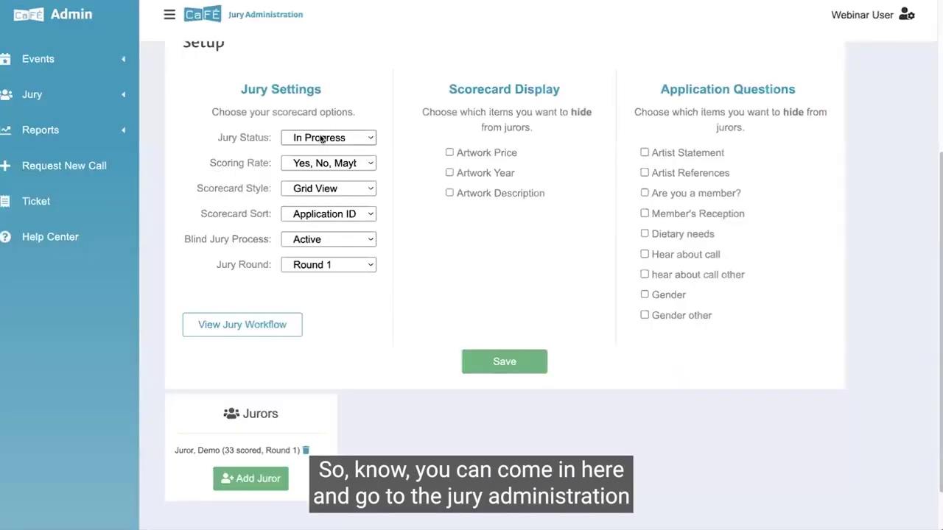
Review the Jury Administration scorecard and juror panel, then go to the Jury > Jurors list.
scroll(320, 136, "down", 1)
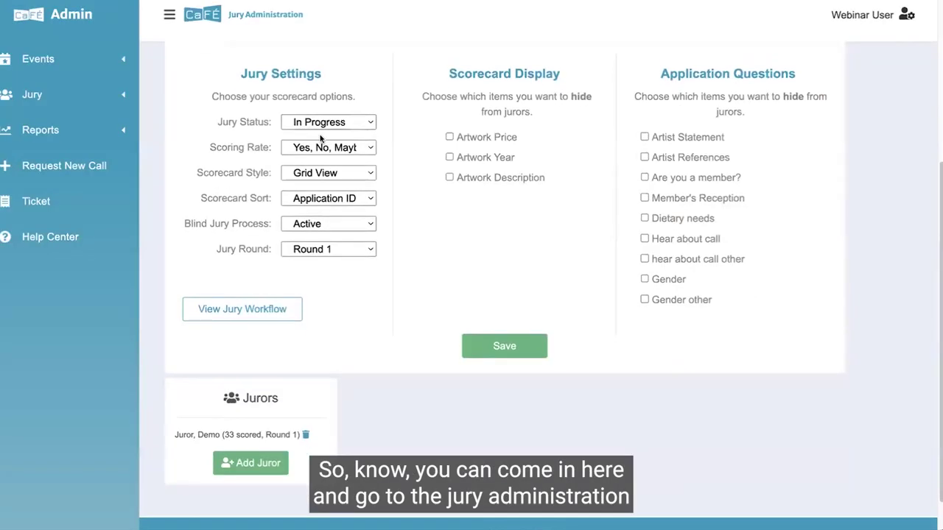
scroll(320, 140, "up", 4)
scroll(320, 157, "down", 4)
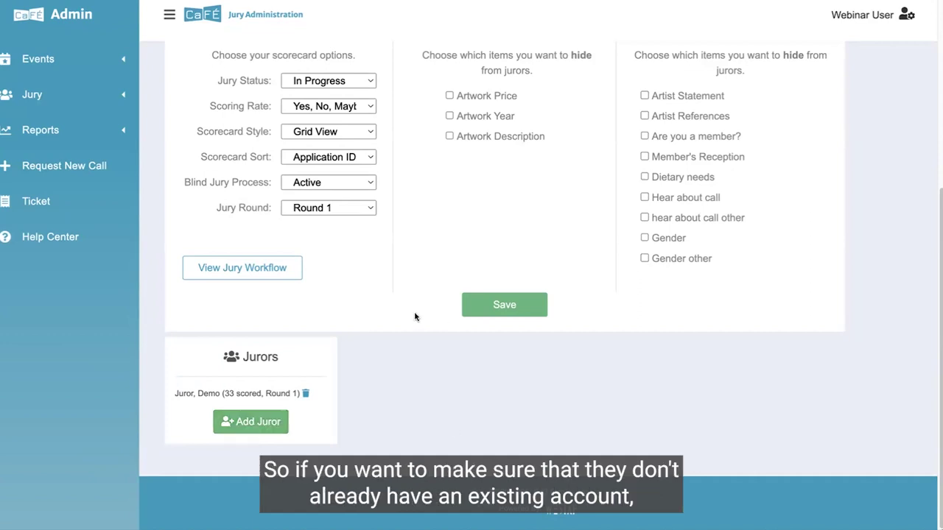
left_click(43, 103)
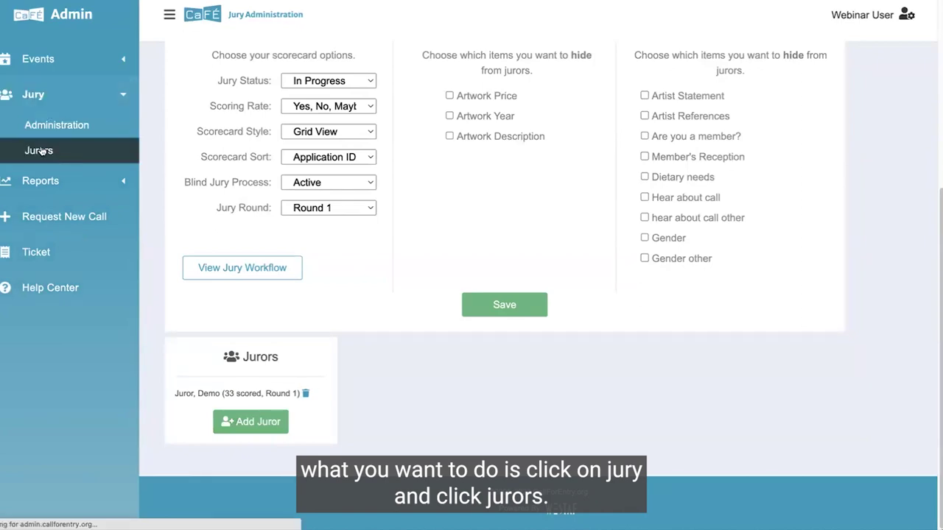
left_click(41, 151)
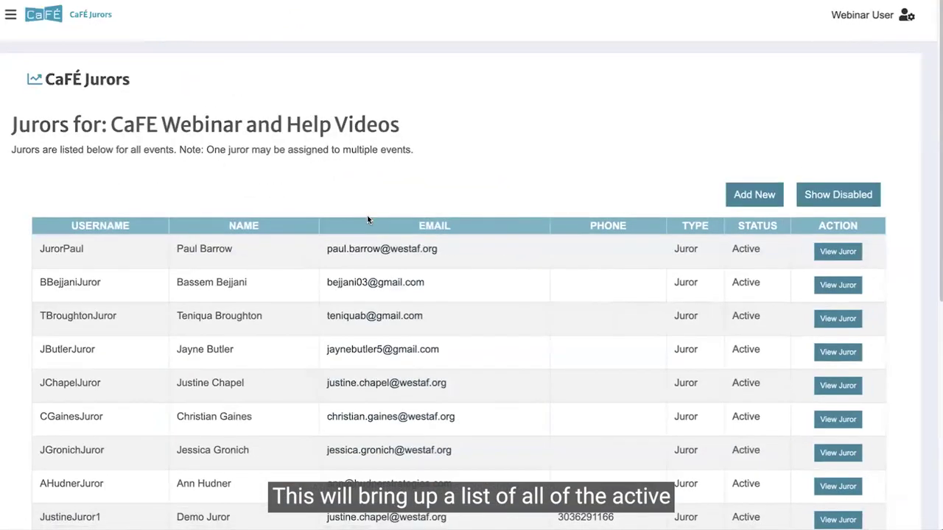
scroll(366, 218, "down", 1)
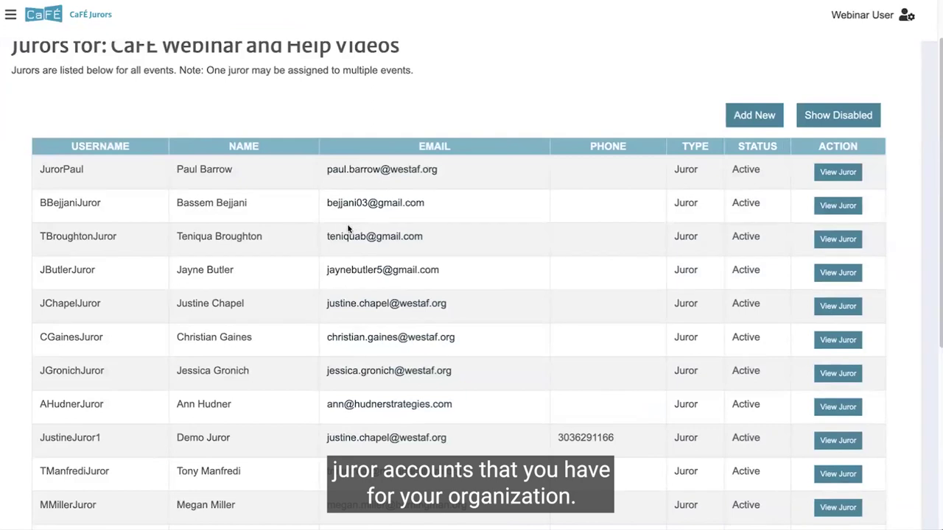
left_click(825, 114)
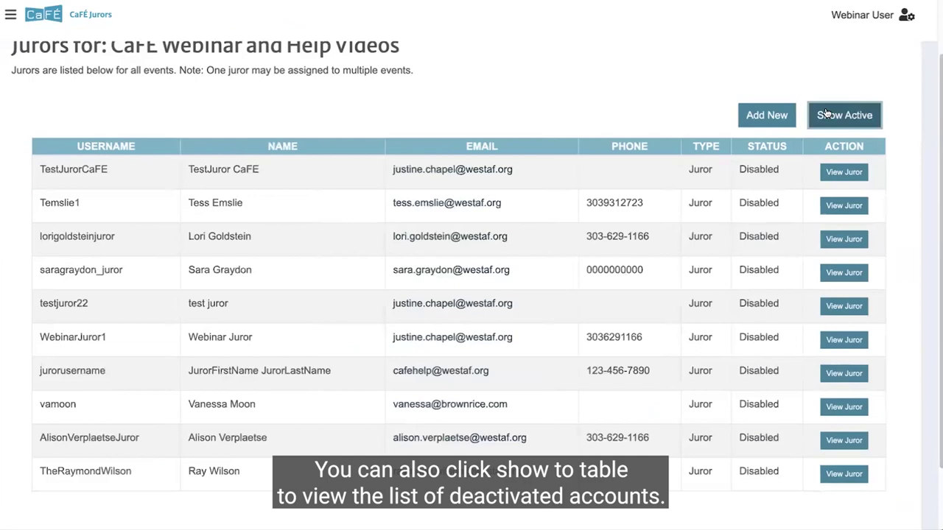
left_click(825, 114)
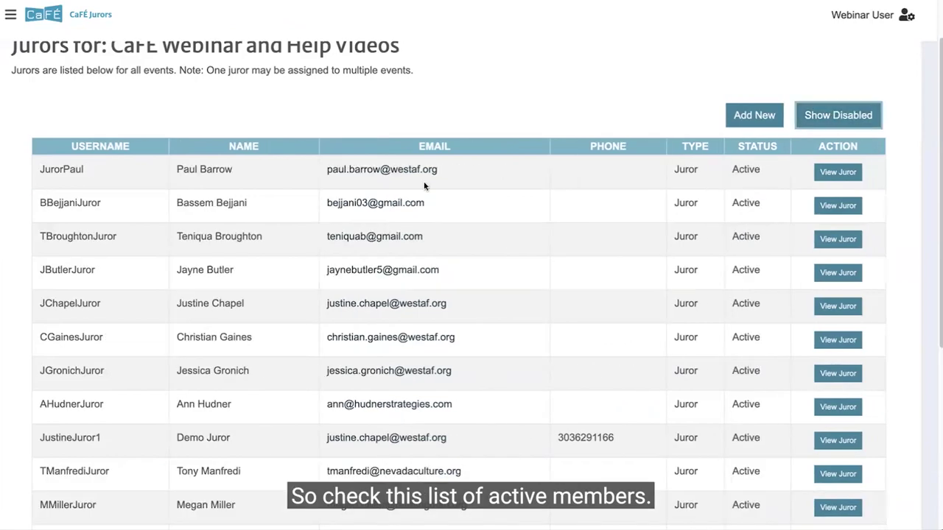
scroll(473, 212, "down", 2)
scroll(472, 213, "up", 2)
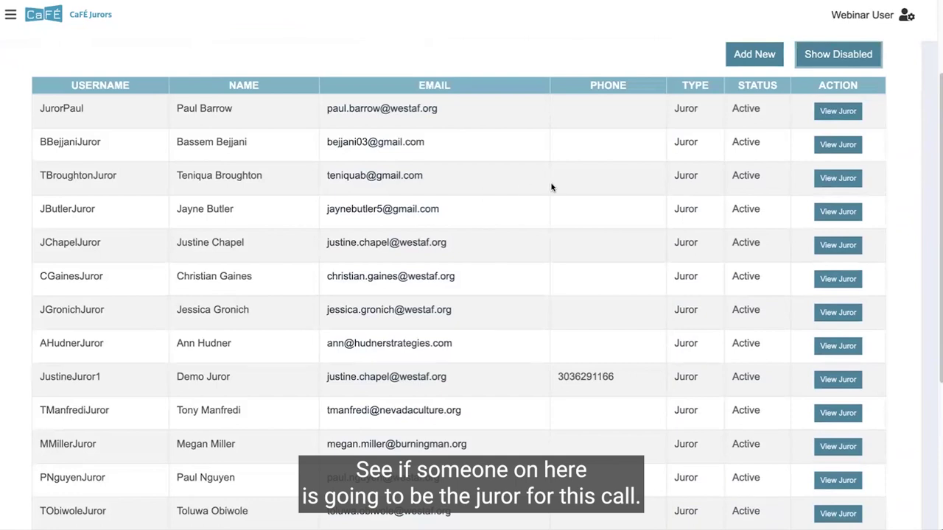
scroll(550, 185, "up", 1)
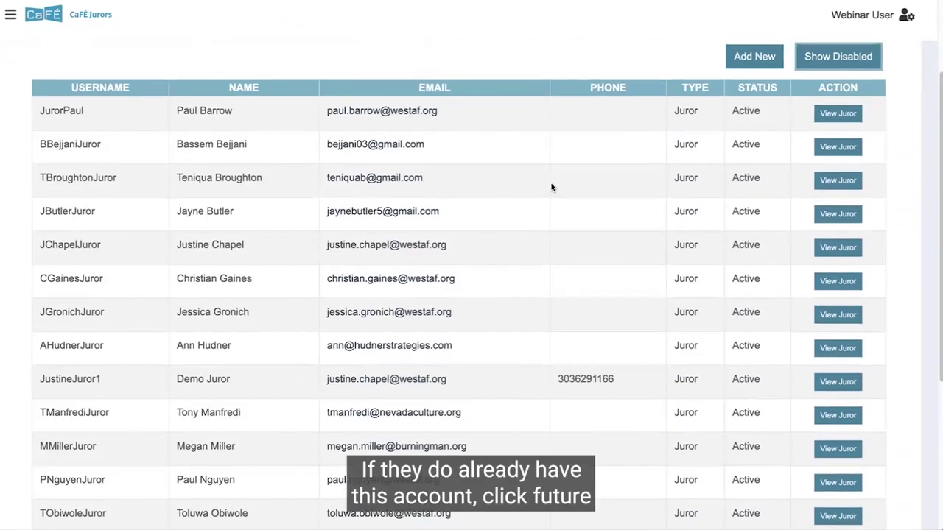
left_click(830, 122)
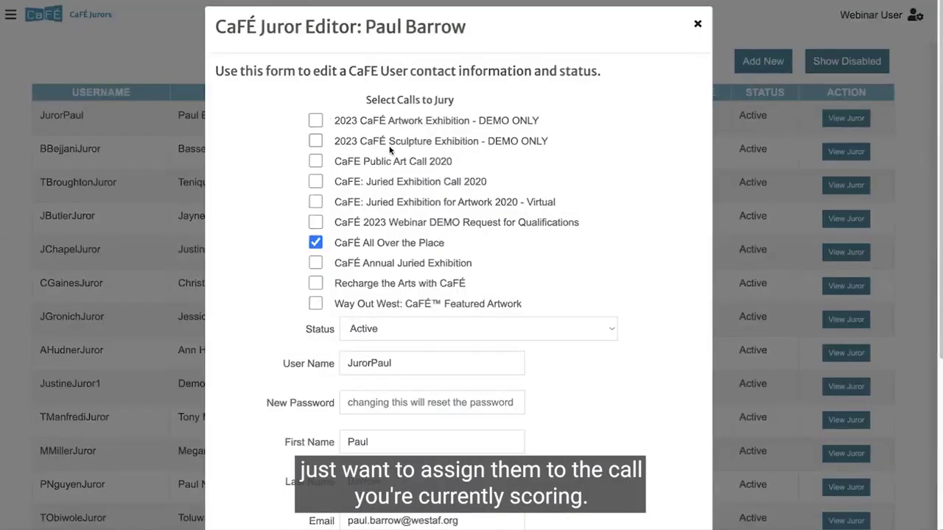
Tick 2023 CaFÉ Artwork Exhibition - DEMO ONLY under the juror's Select Calls to Jury and save.
left_click(314, 121)
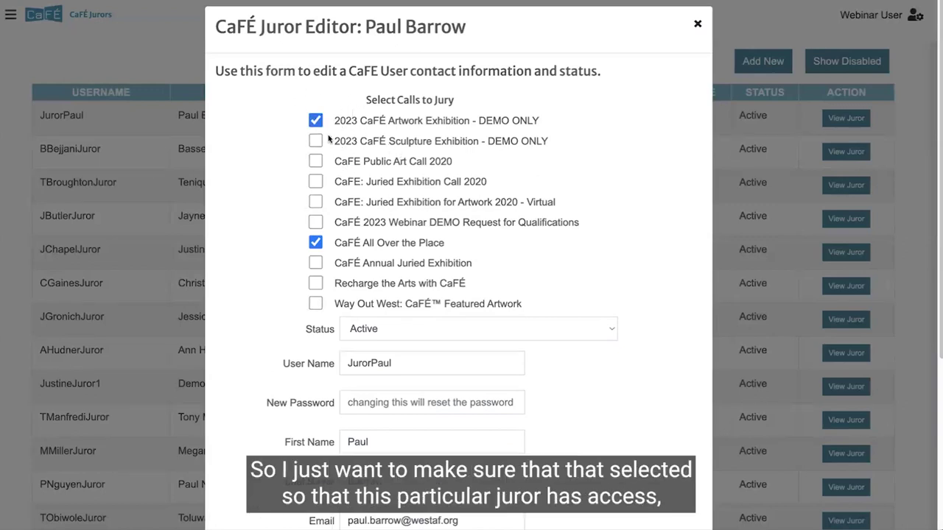
scroll(371, 168, "down", 1)
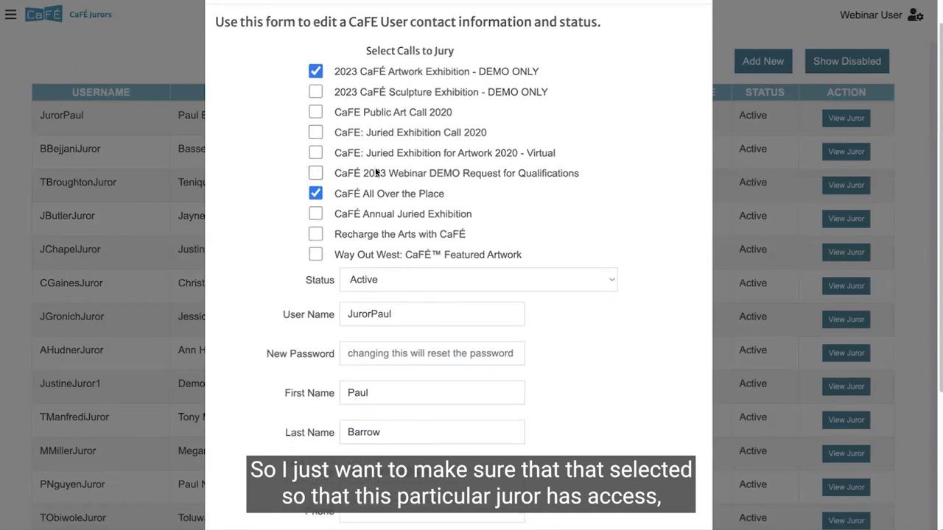
scroll(374, 171, "down", 1)
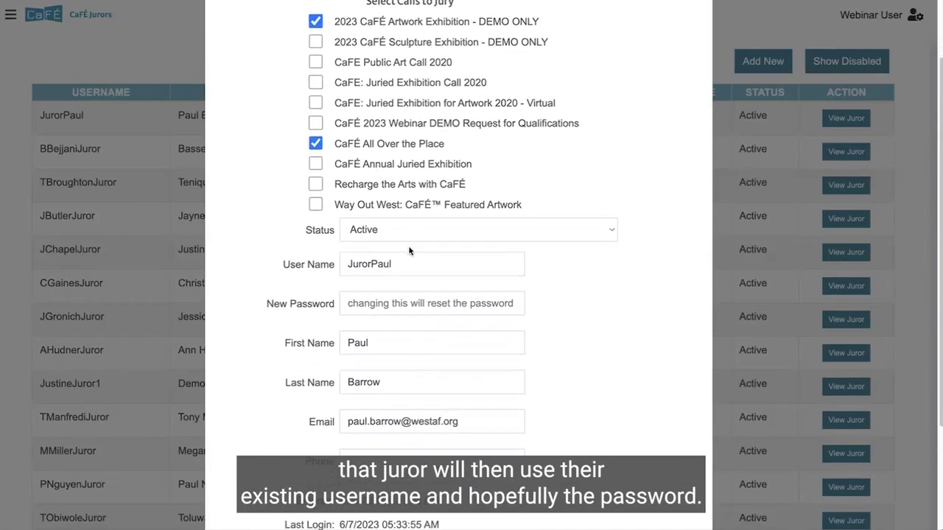
left_click(406, 267)
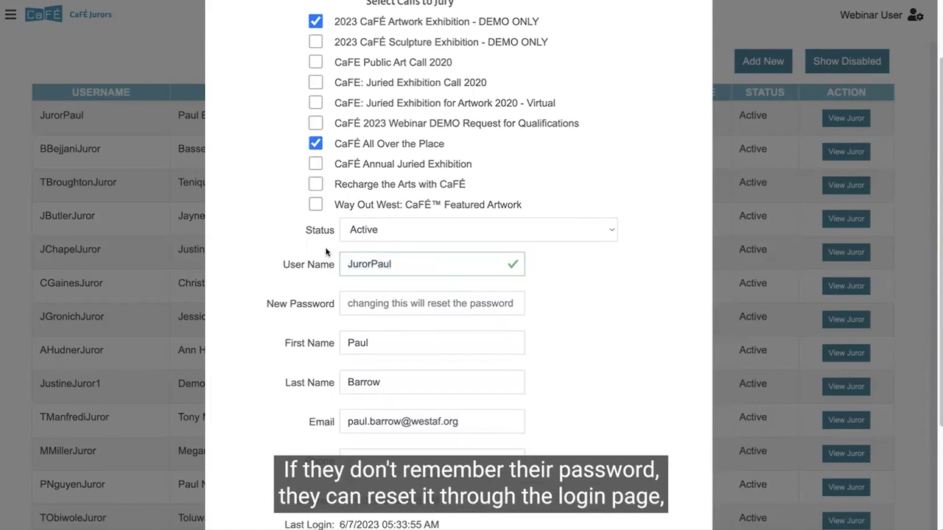
scroll(324, 250, "down", 1)
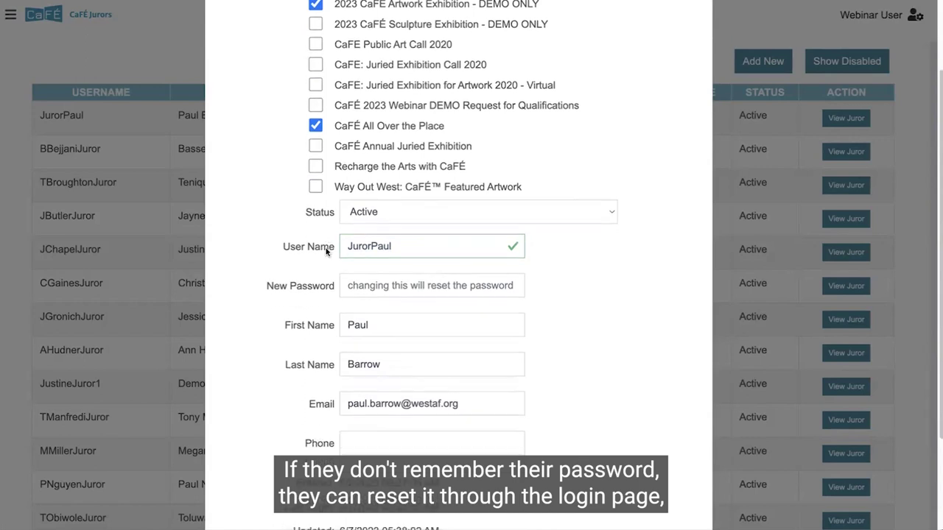
scroll(316, 237, "down", 1)
scroll(316, 237, "down", 1)
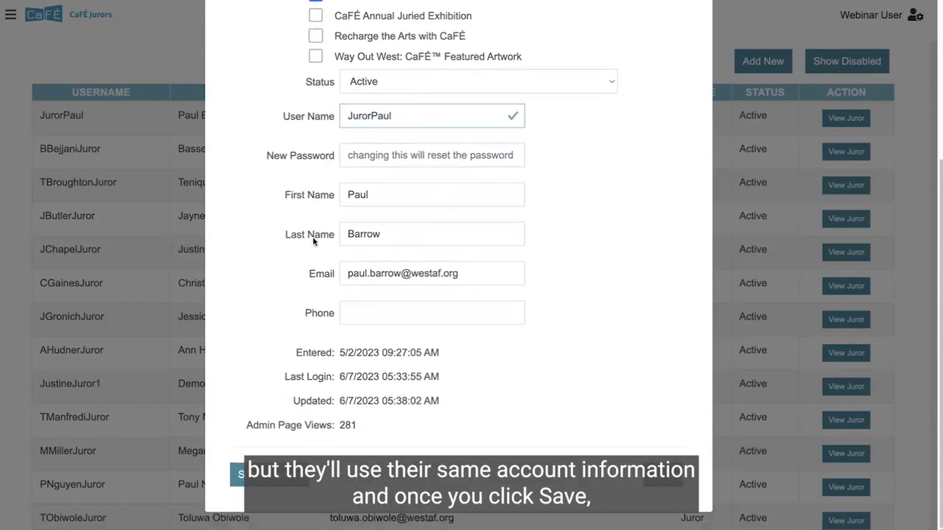
left_click(662, 474)
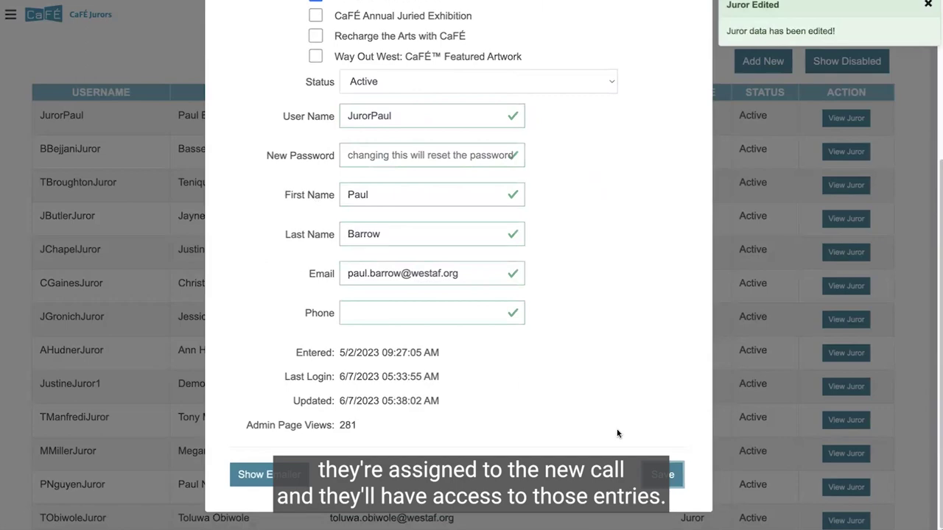
scroll(631, 206, "up", 3)
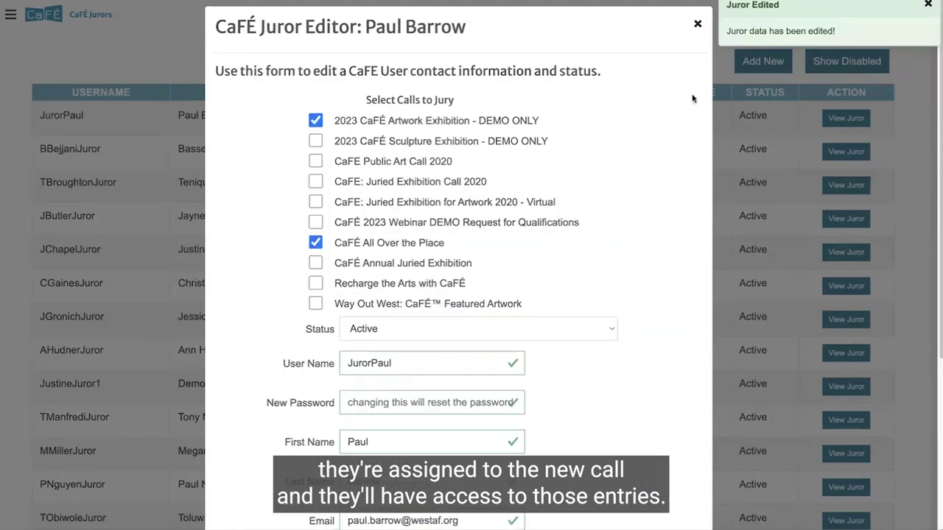
left_click(697, 26)
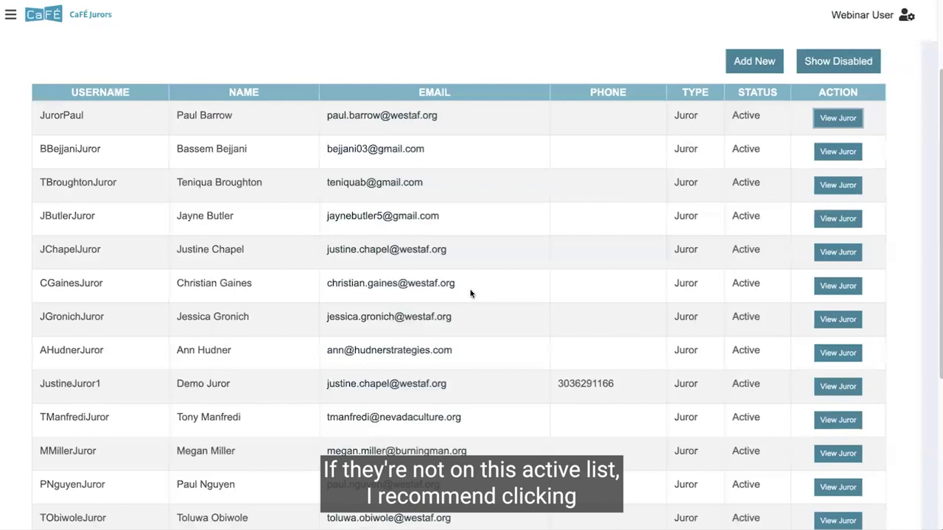
Show the disabled jurors and view the first disabled test juror's details.
left_click(817, 62)
scroll(536, 256, "down", 1)
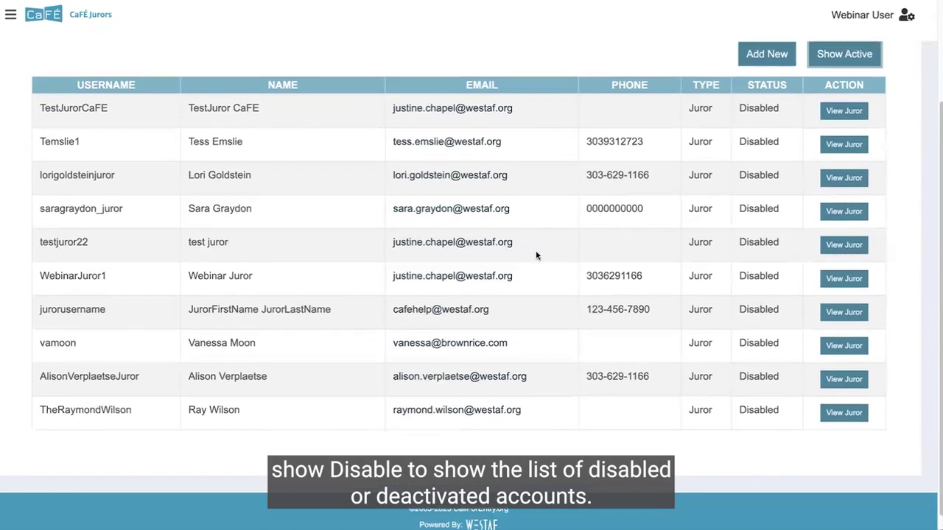
scroll(536, 256, "up", 1)
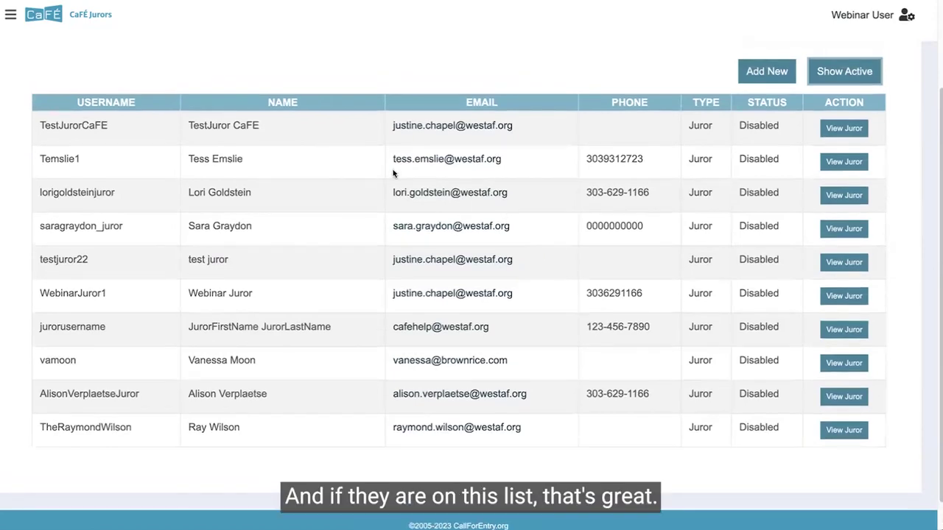
left_click(840, 129)
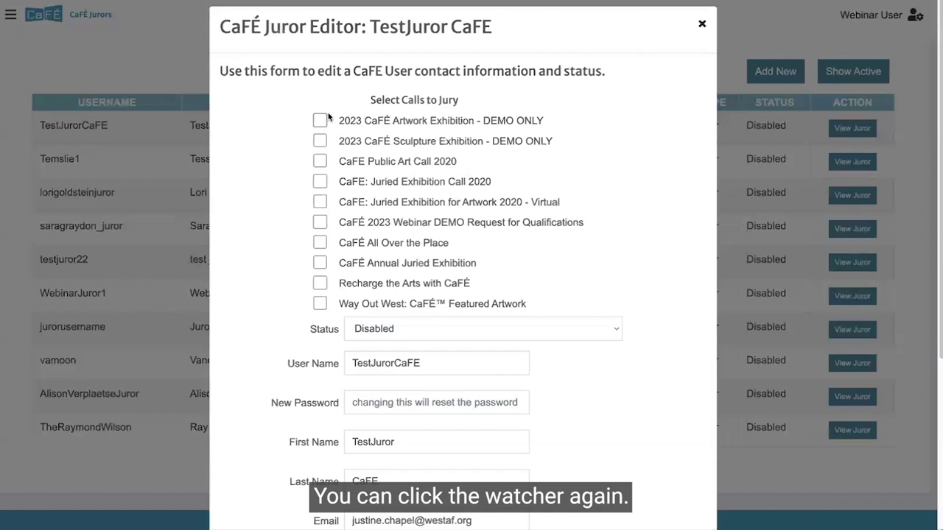
Tick the 2023 CaFÉ Artwork Exhibition - DEMO ONLY call and set the juror's status to Active.
left_click(320, 121)
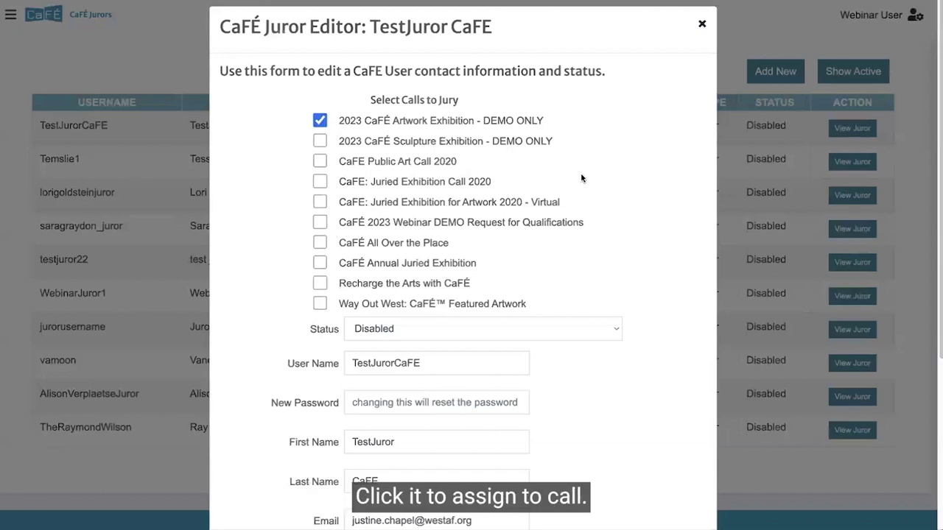
scroll(581, 180, "down", 1)
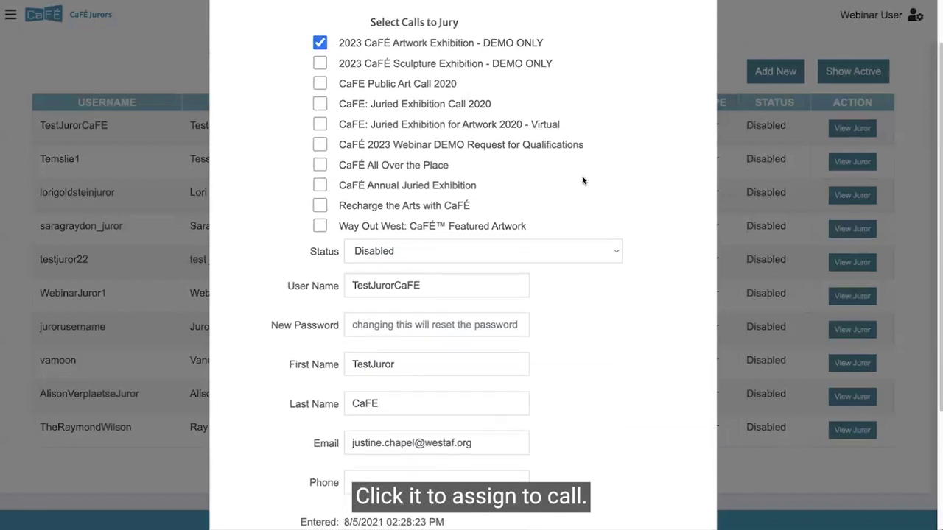
left_click(402, 251)
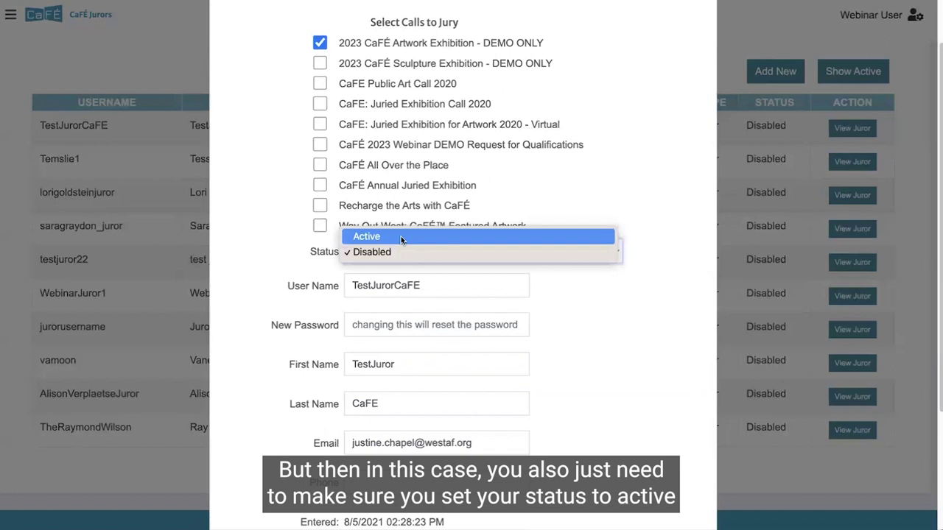
left_click(401, 236)
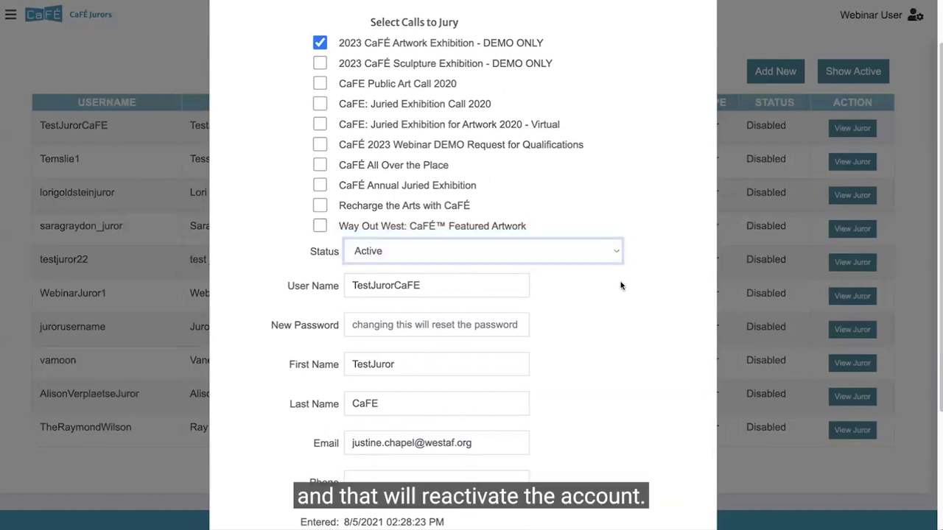
Save the reactivated test juror's record.
scroll(621, 285, "down", 1)
scroll(568, 268, "down", 1)
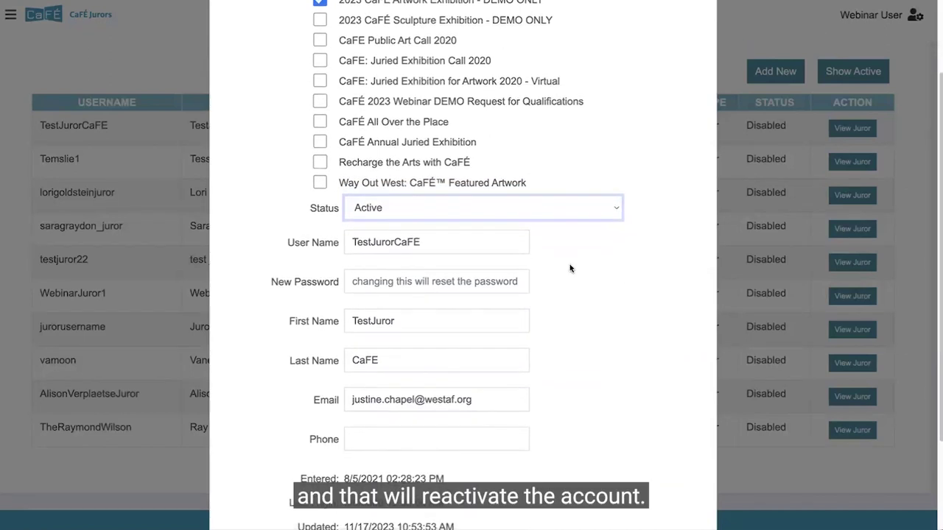
left_click_drag(493, 247, 344, 246)
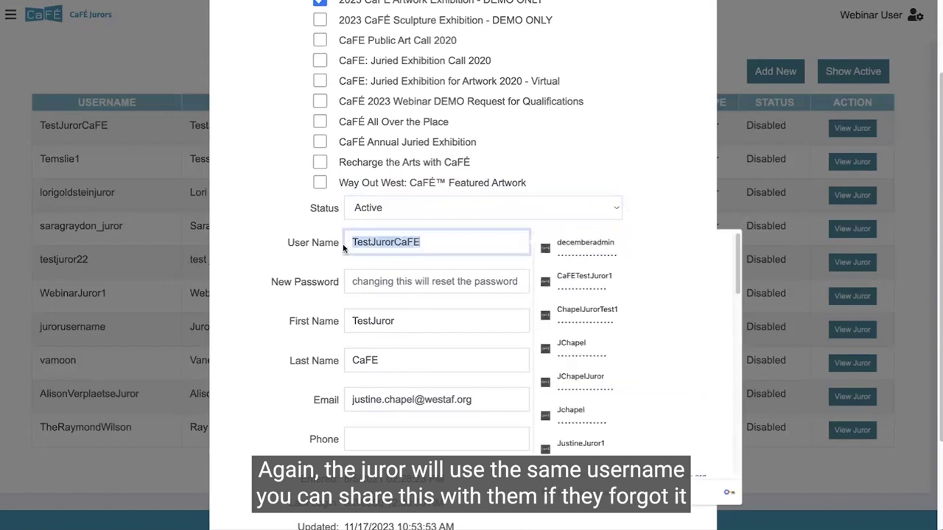
left_click(422, 243)
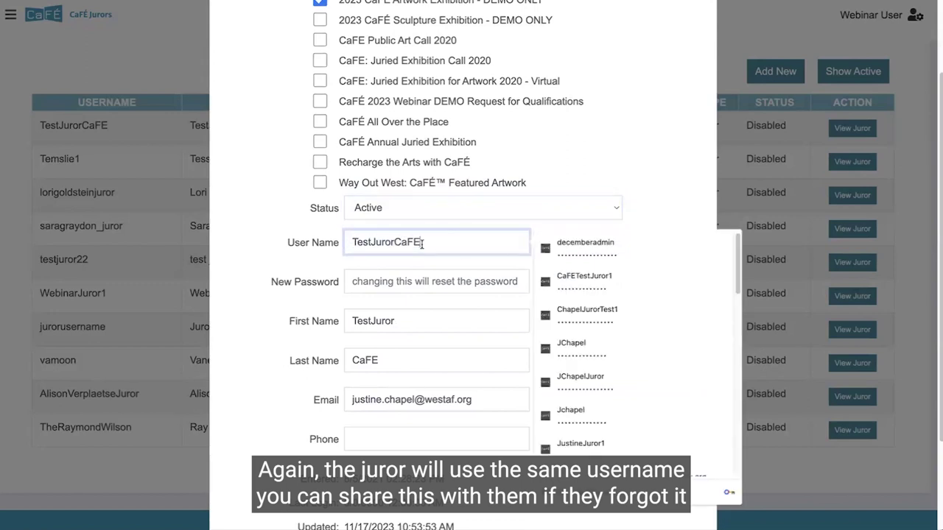
left_click(642, 214)
scroll(528, 308, "down", 1)
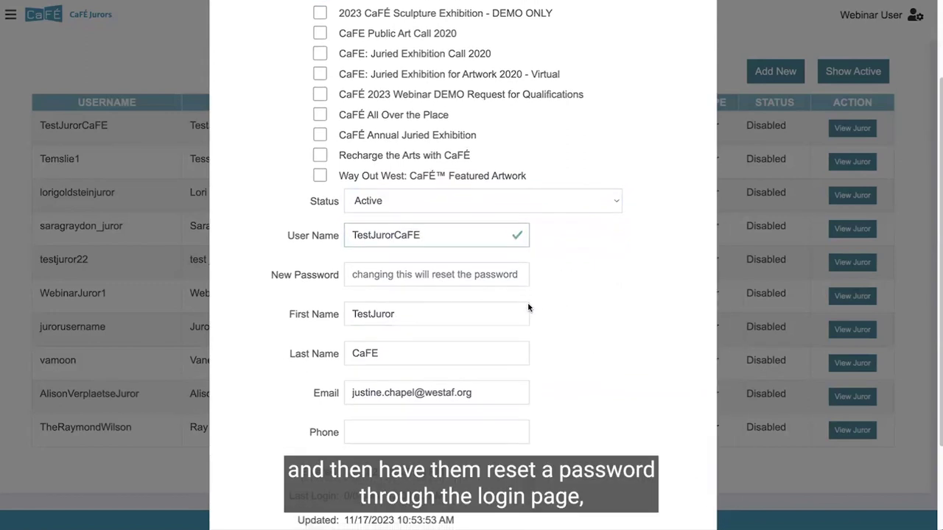
scroll(578, 311, "down", 3)
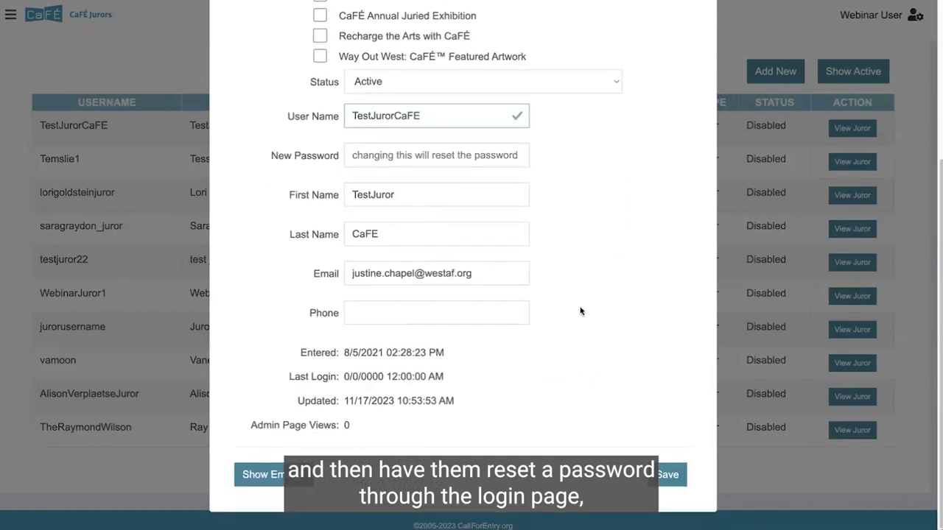
left_click(668, 475)
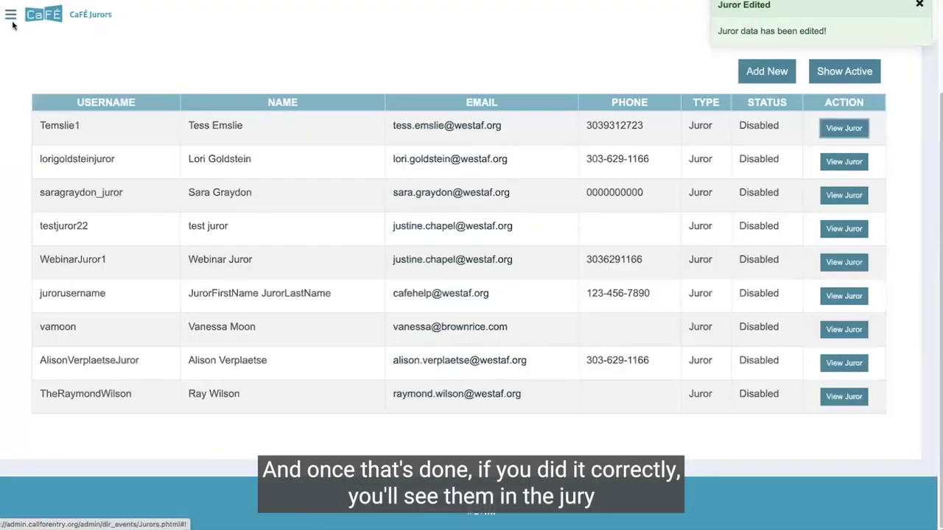
left_click(10, 15)
left_click(32, 94)
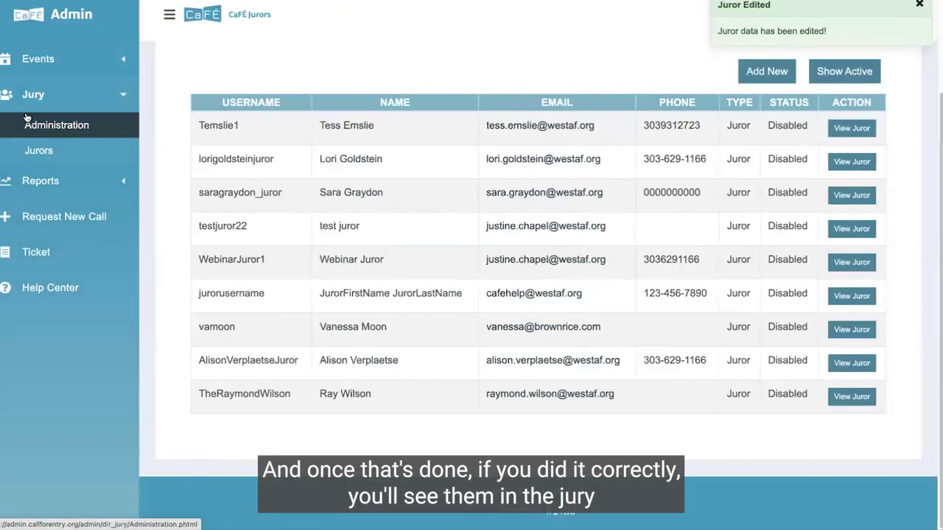
Check the Jury Administration page lists three jurors, the two new ones with 0 scored in Round 1.
left_click(63, 124)
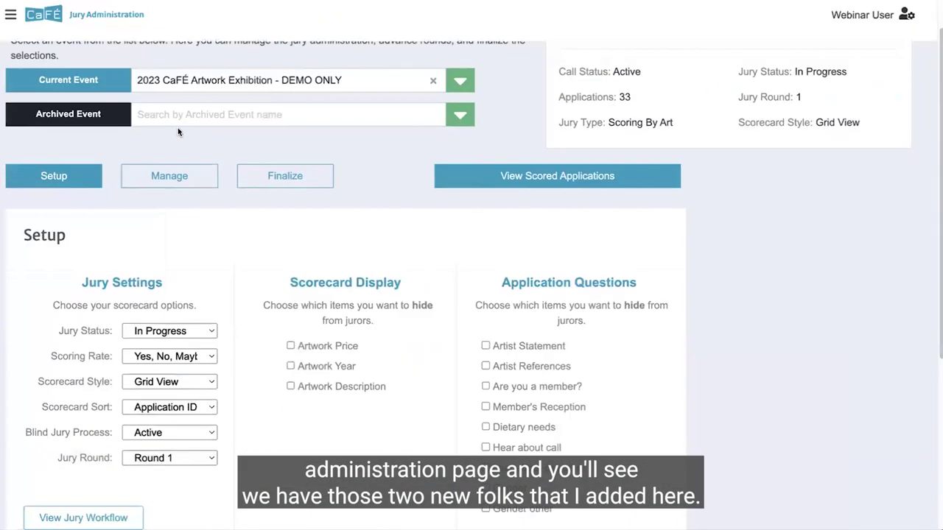
scroll(177, 128, "down", 4)
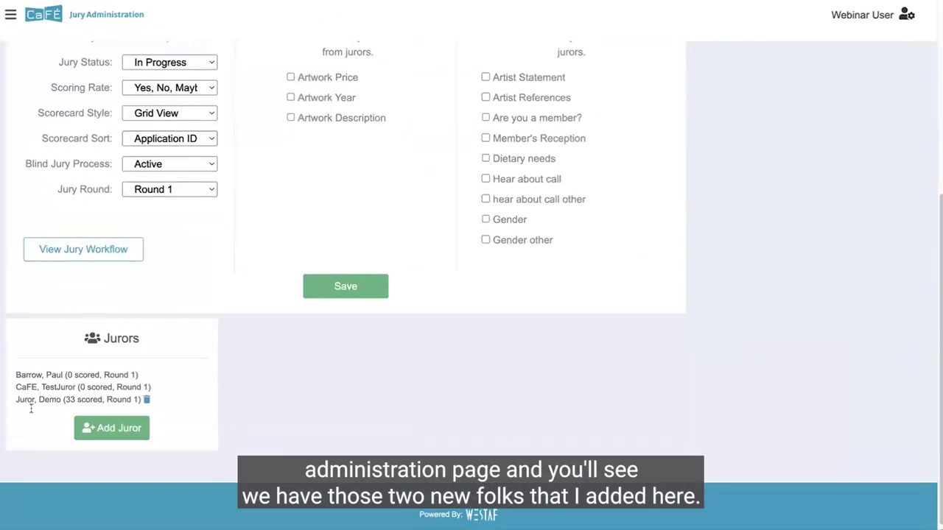
left_click_drag(16, 374, 169, 387)
left_click(232, 394)
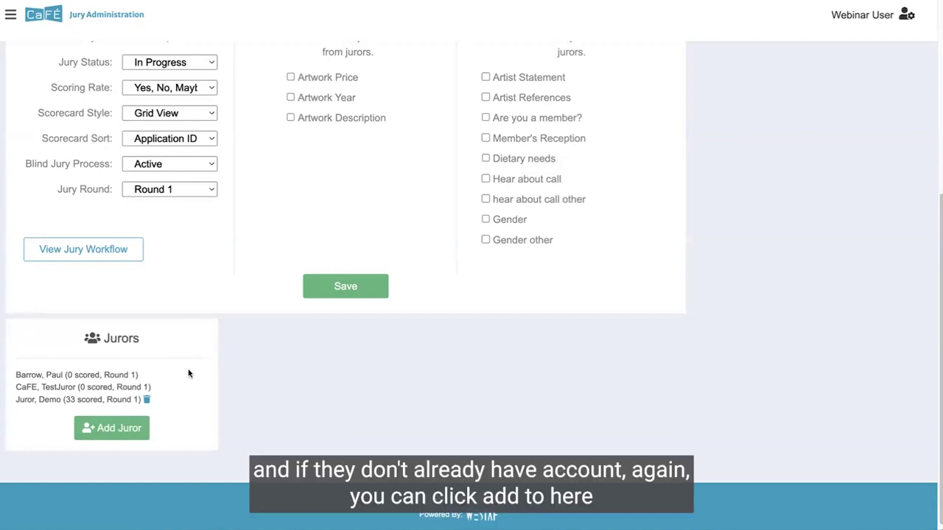
left_click(10, 14)
left_click(19, 123)
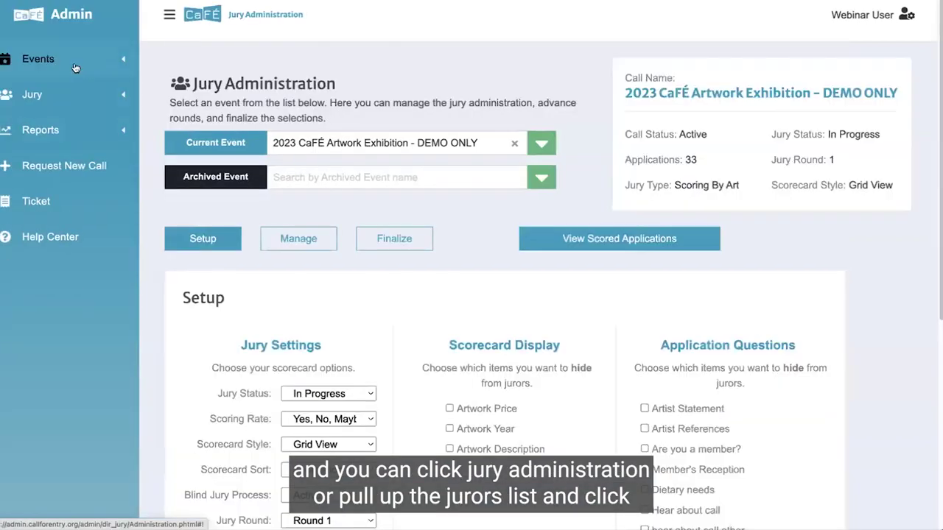
Go to the full juror list and start a new juror account.
left_click(44, 95)
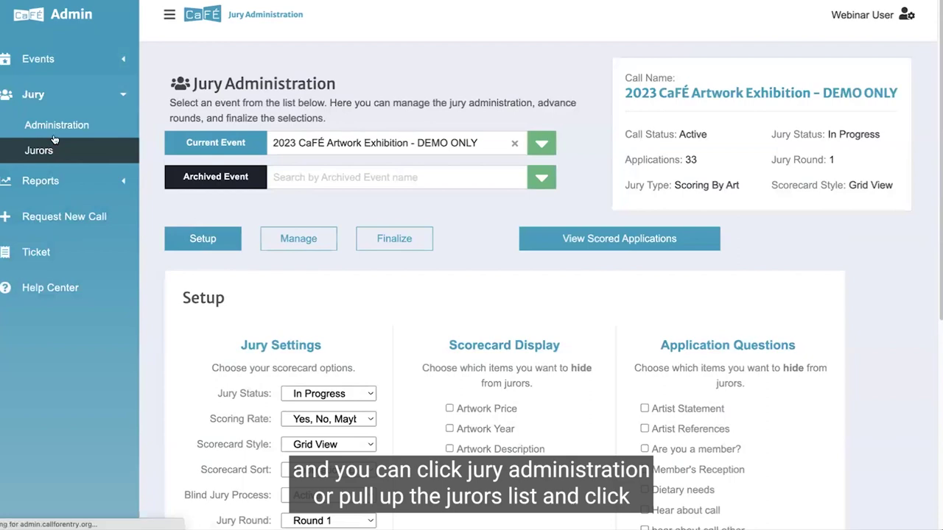
left_click(33, 147)
left_click(169, 14)
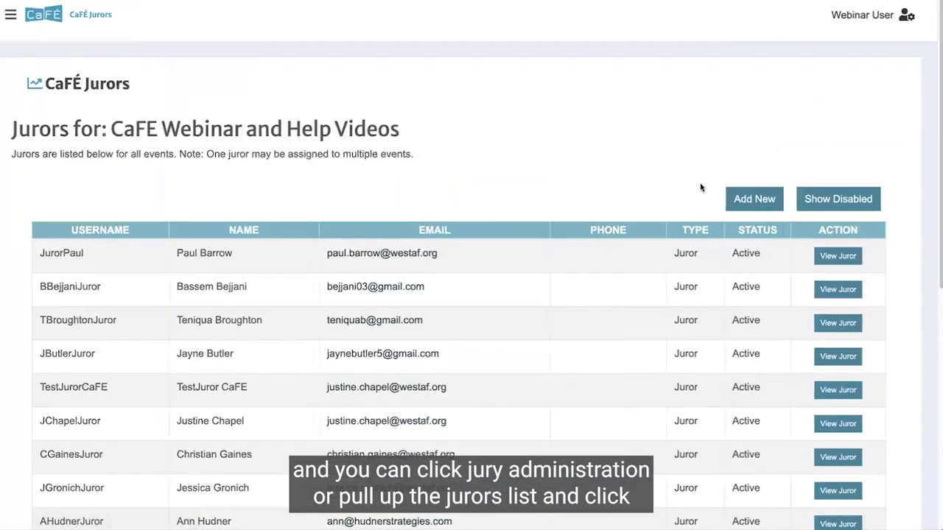
left_click(766, 200)
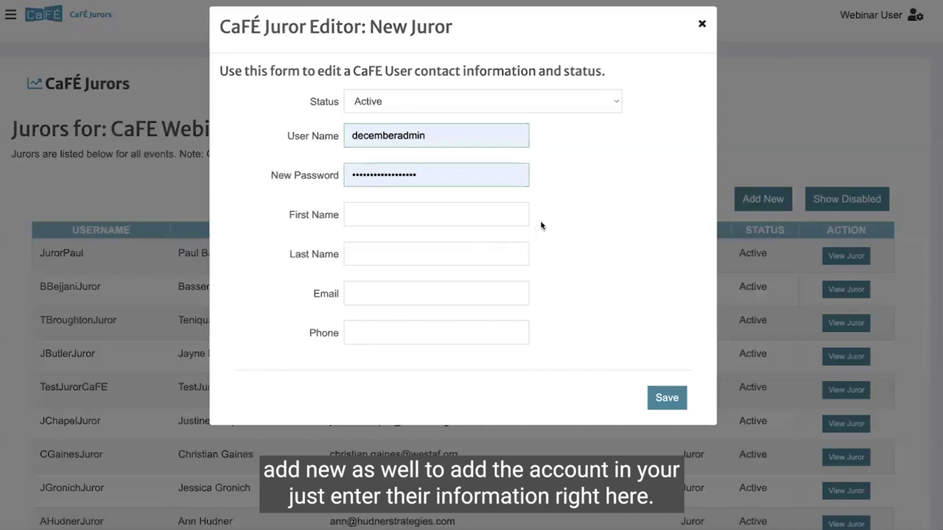
Delete the autofilled user name from the New Juror form and close it unsaved.
double_click(425, 135)
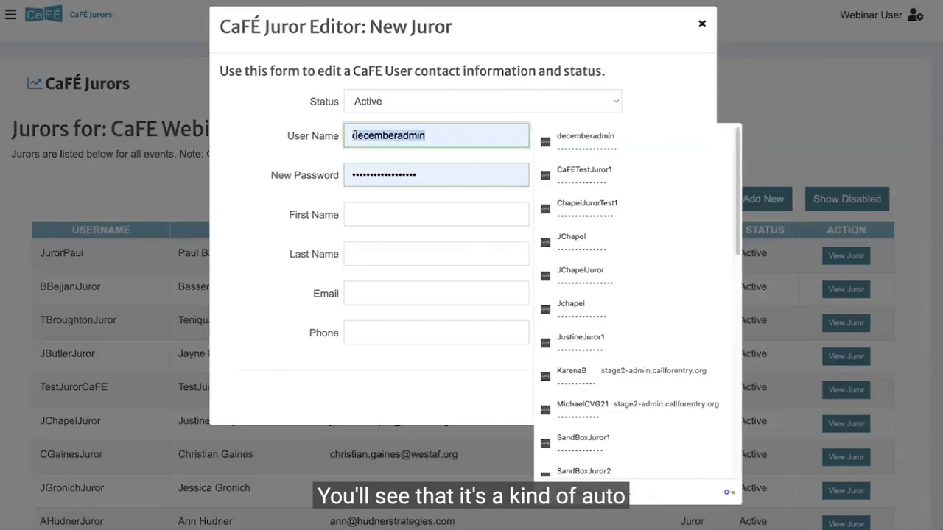
left_click(289, 138)
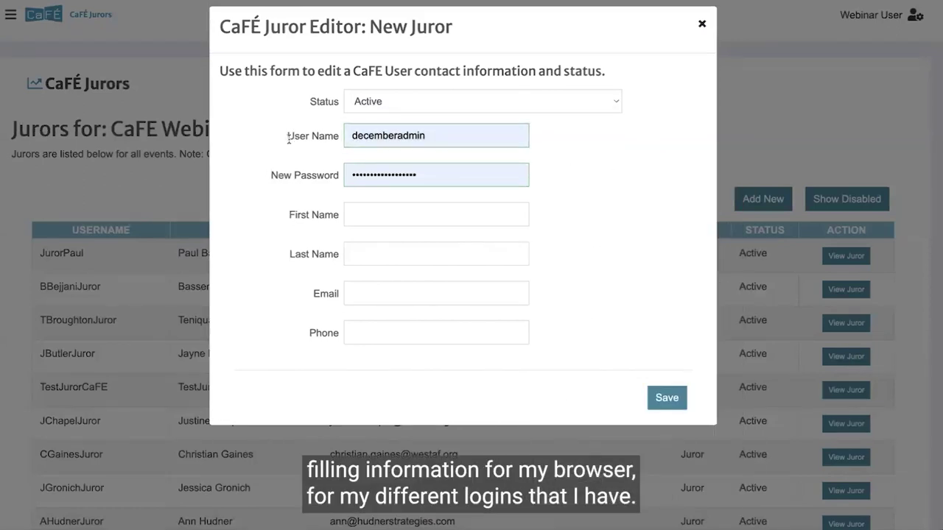
double_click(380, 137)
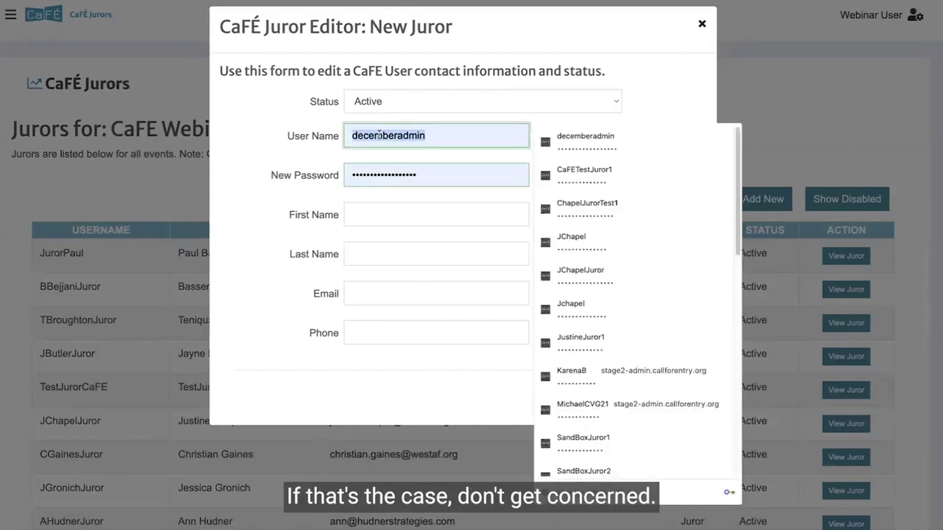
key("BackSpace")
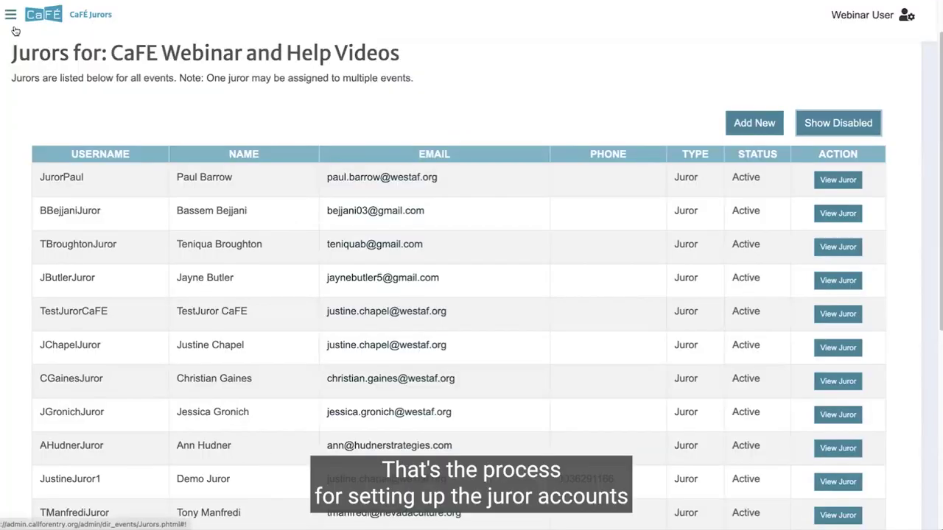
left_click(15, 28)
left_click(45, 94)
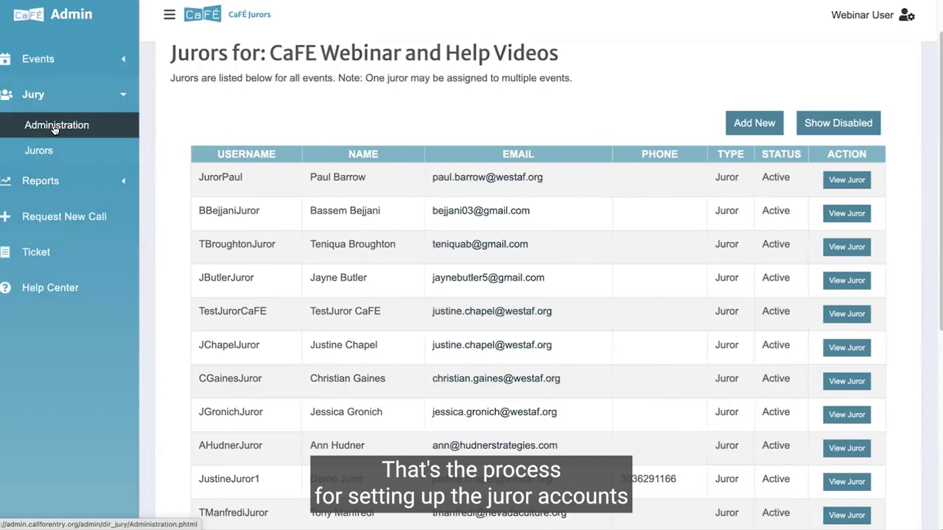
Open Jury Administration, then advance the presentation to the Reason #3 slide on customizing scoring.
left_click(84, 126)
left_click(169, 18)
scroll(167, 188, "down", 3)
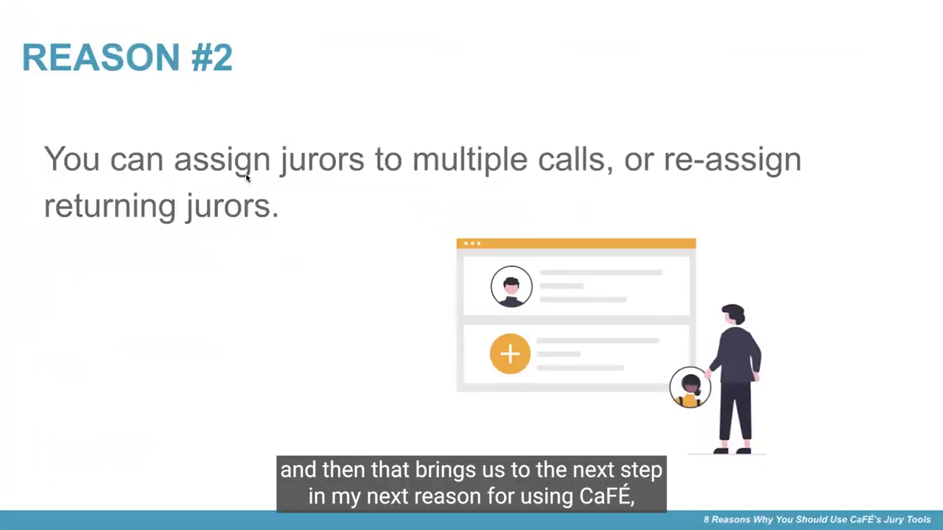
key("Right")
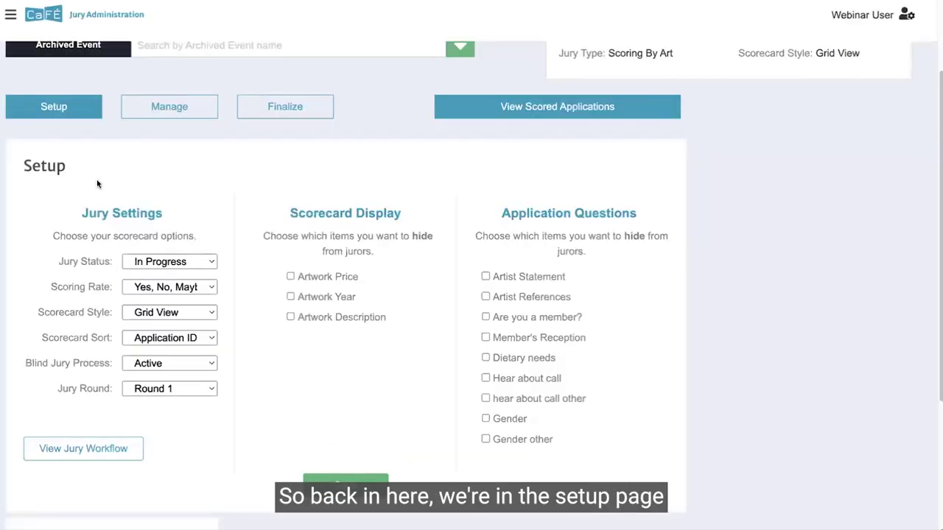
scroll(97, 184, "down", 1)
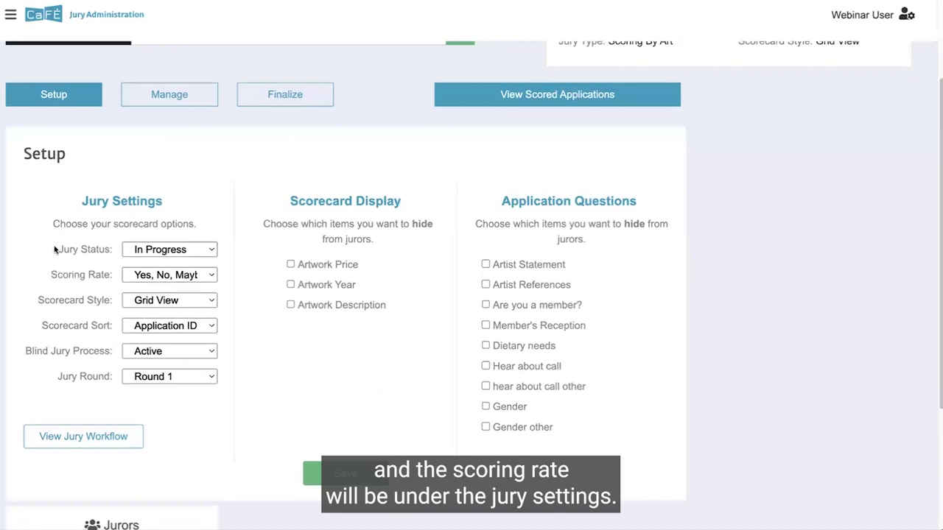
Highlight the Jury Status and Scoring Rate labels, keeping Scoring Rate at Yes, No, Maybe.
left_click_drag(54, 248, 114, 251)
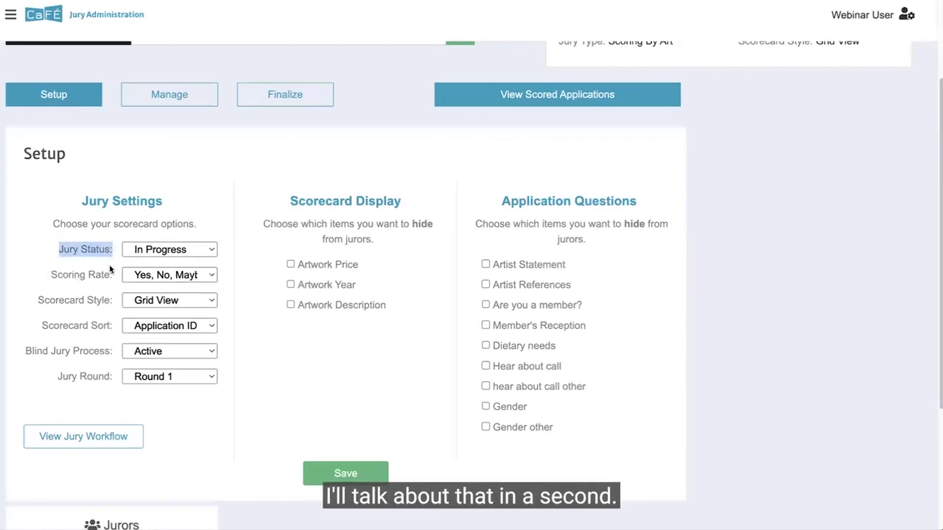
left_click_drag(49, 275, 113, 277)
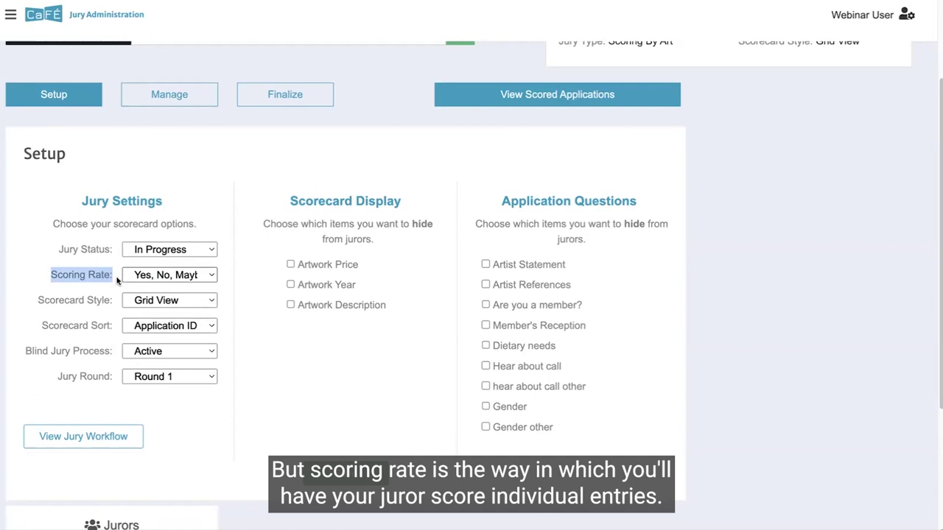
left_click(165, 274)
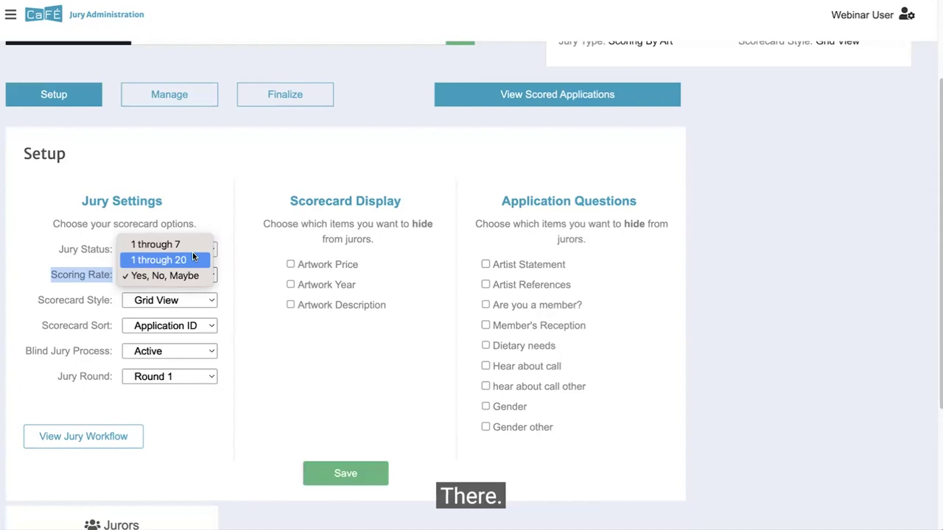
left_click(155, 274)
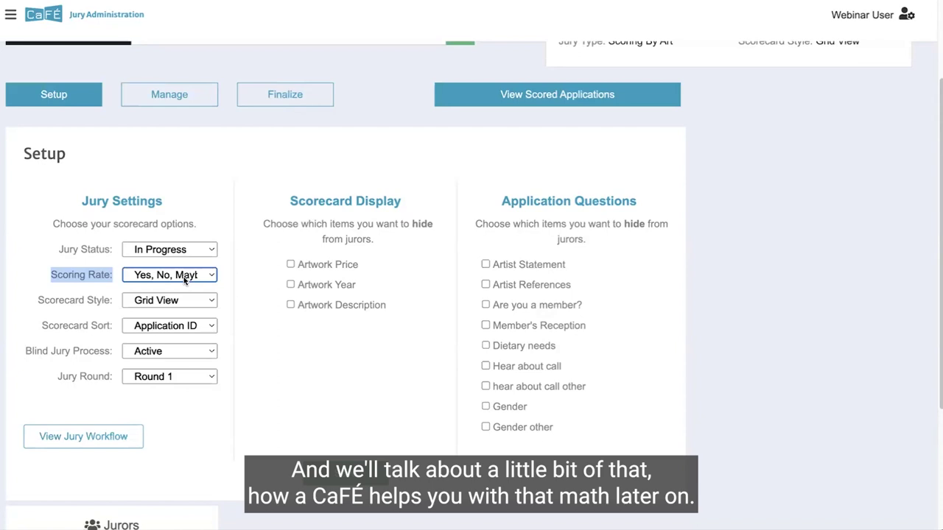
Set the jury's Scorecard Style to Slideshow View.
left_click(70, 303)
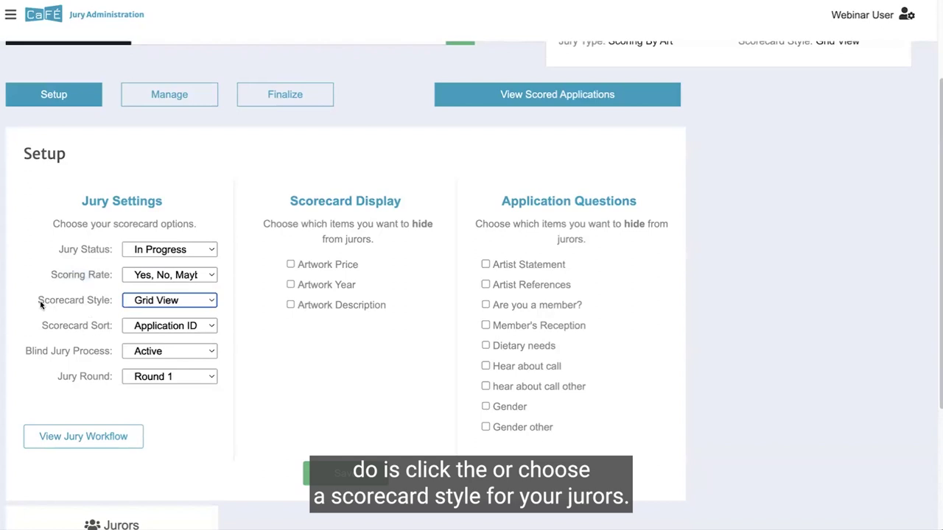
left_click(144, 305)
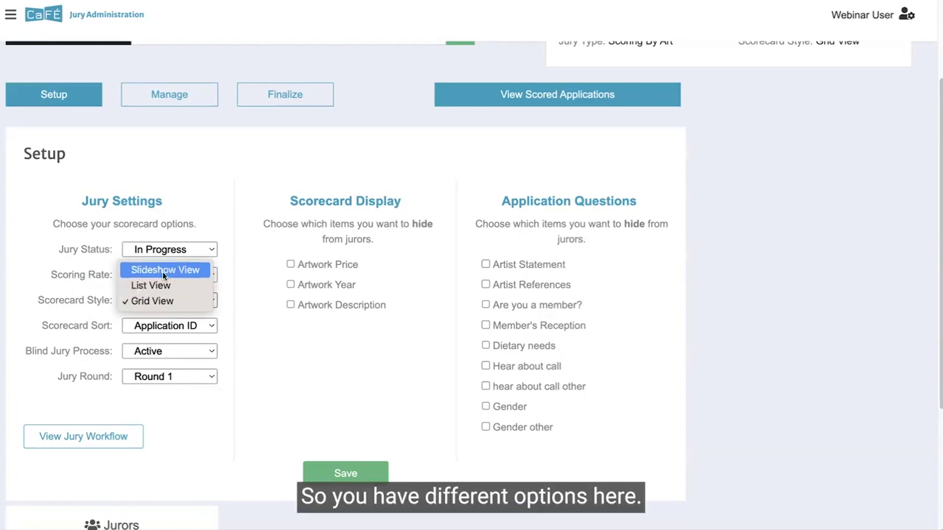
left_click(163, 270)
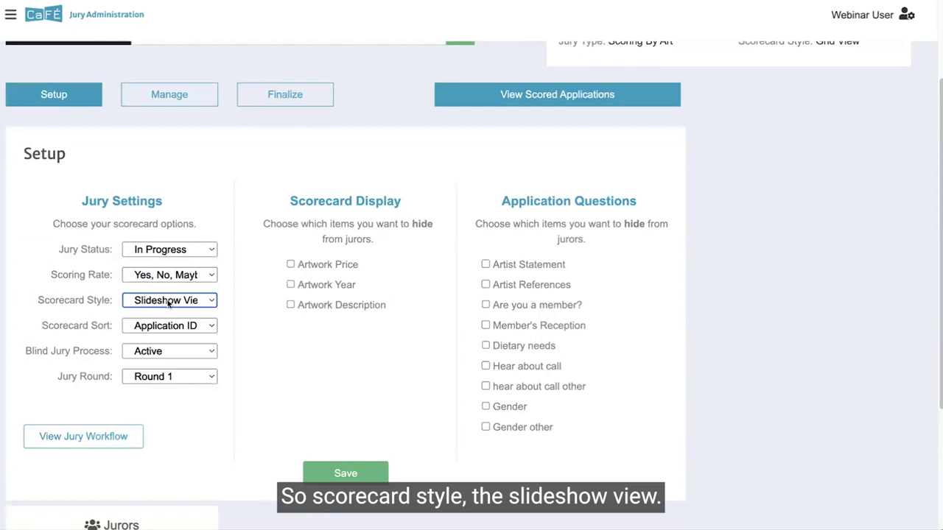
left_click(175, 303)
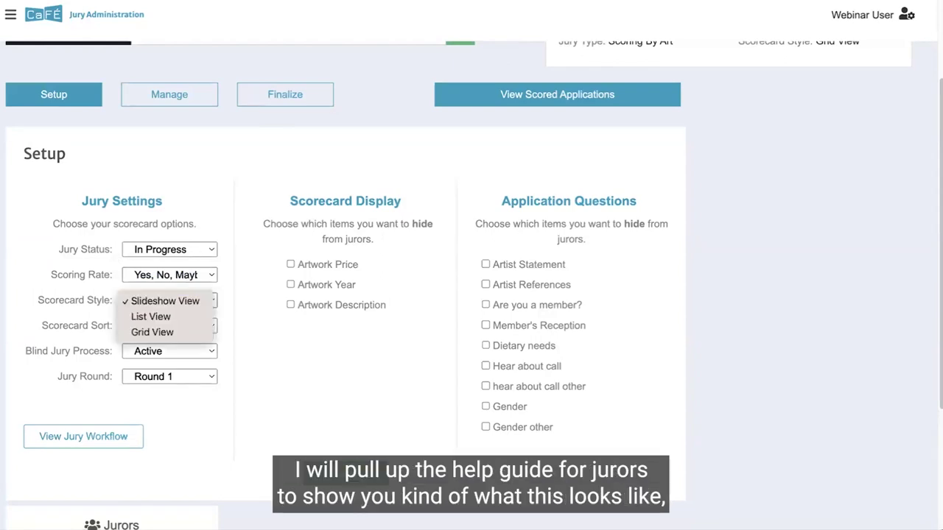
key("Escape")
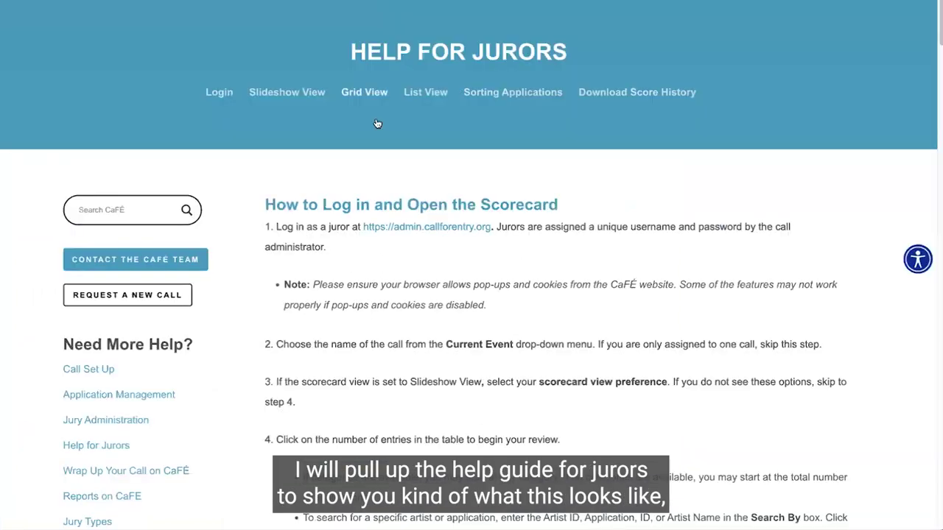
Jump to the Help for Jurors Slideshow View section and scroll to its example scorecard.
left_click(298, 95)
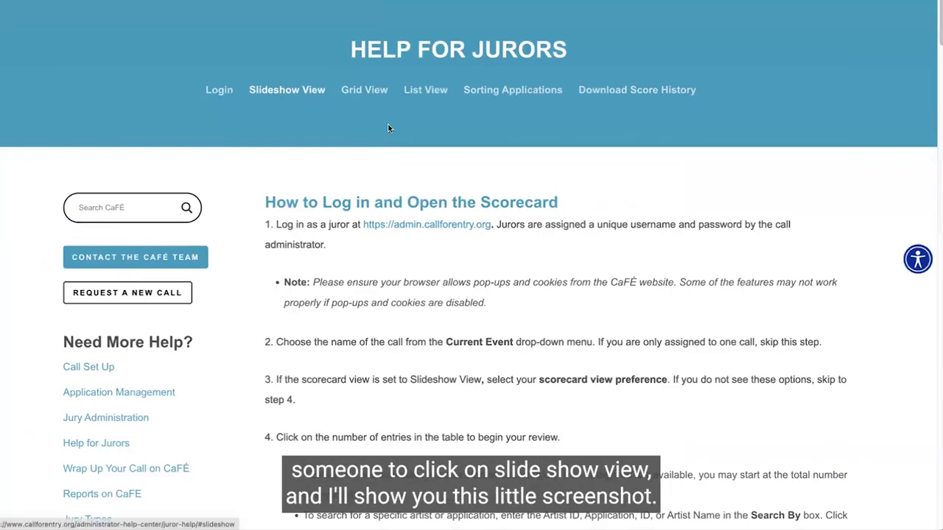
scroll(390, 132, "down", 3)
scroll(405, 140, "down", 10)
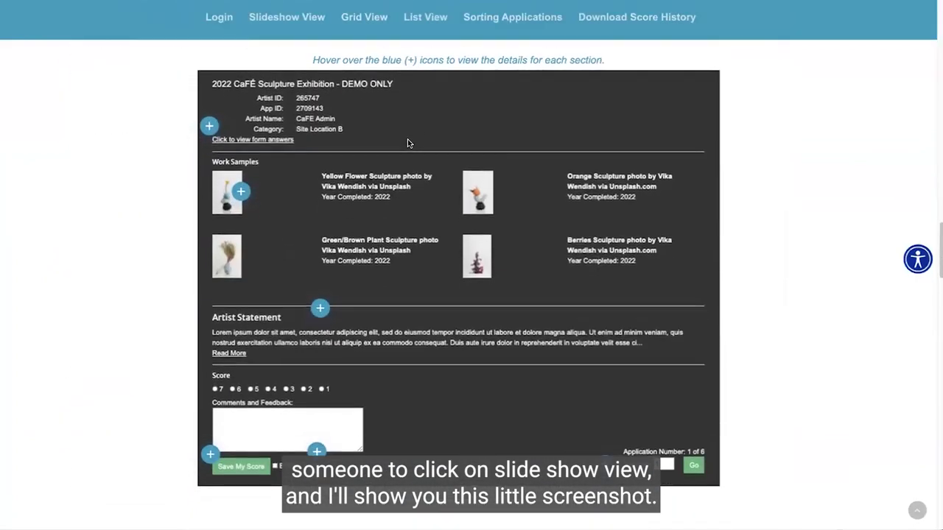
scroll(409, 142, "down", 1)
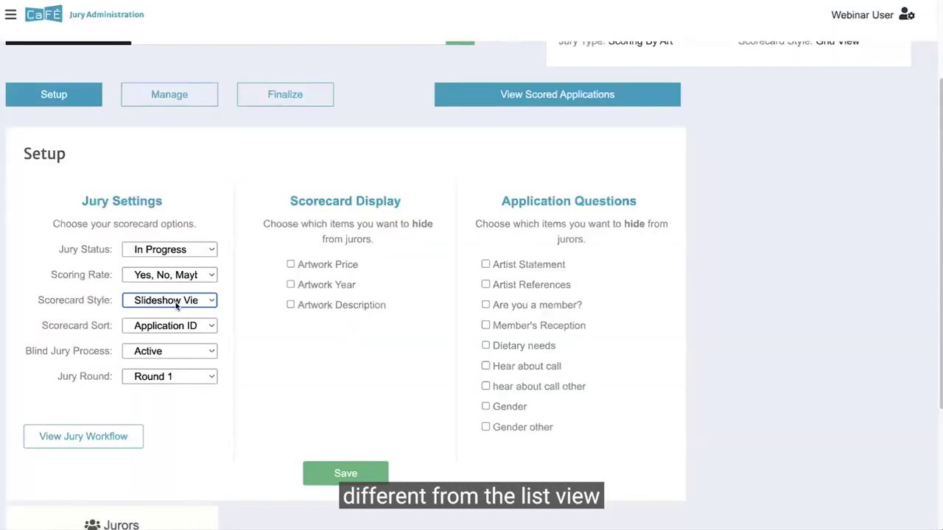
Switch the scorecard style to List View, check its help section, then choose Grid View.
left_click(177, 299)
left_click(165, 316)
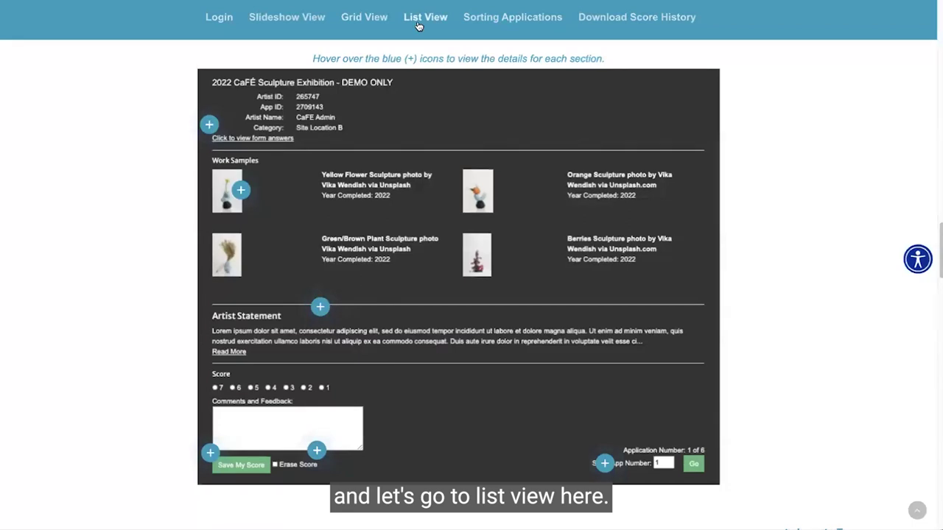
left_click(421, 18)
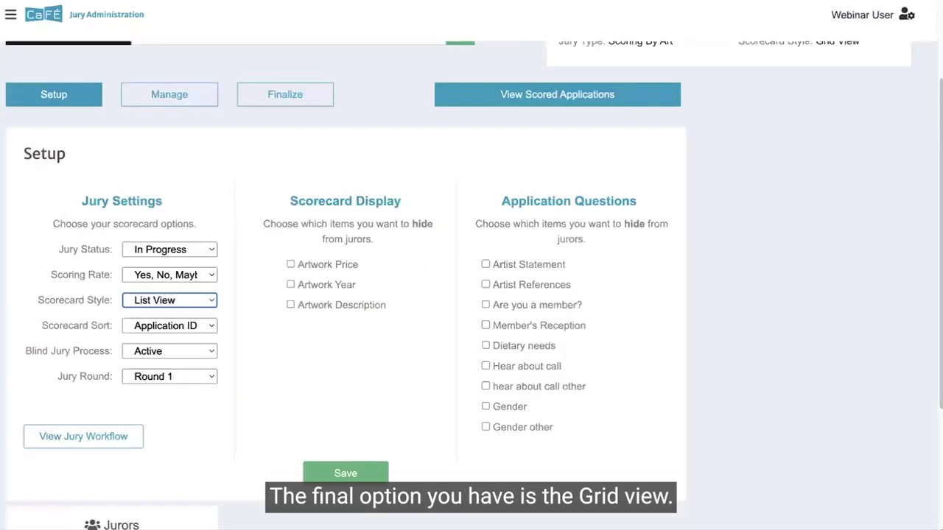
left_click(169, 298)
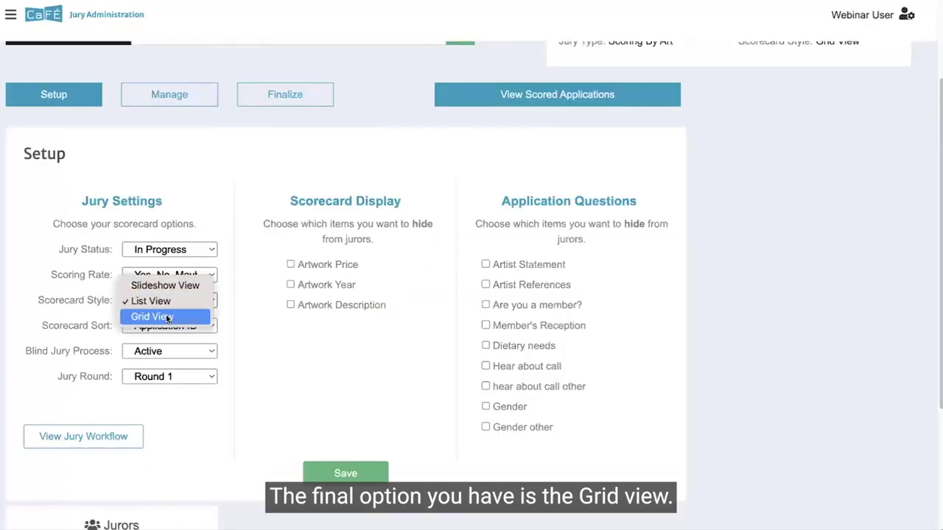
left_click(166, 315)
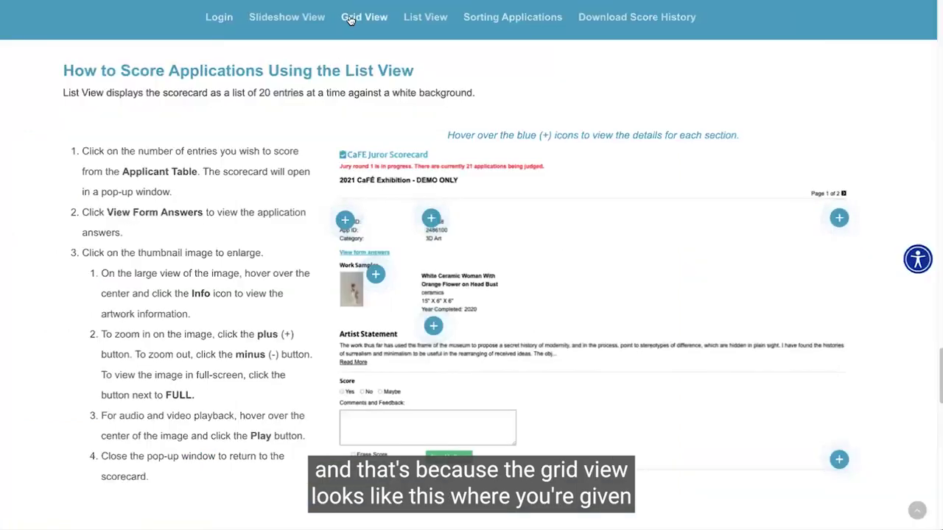
Show the Grid View help section's thumbnail grid, then reopen the scorecard style choices.
left_click(350, 20)
scroll(473, 245, "down", 1)
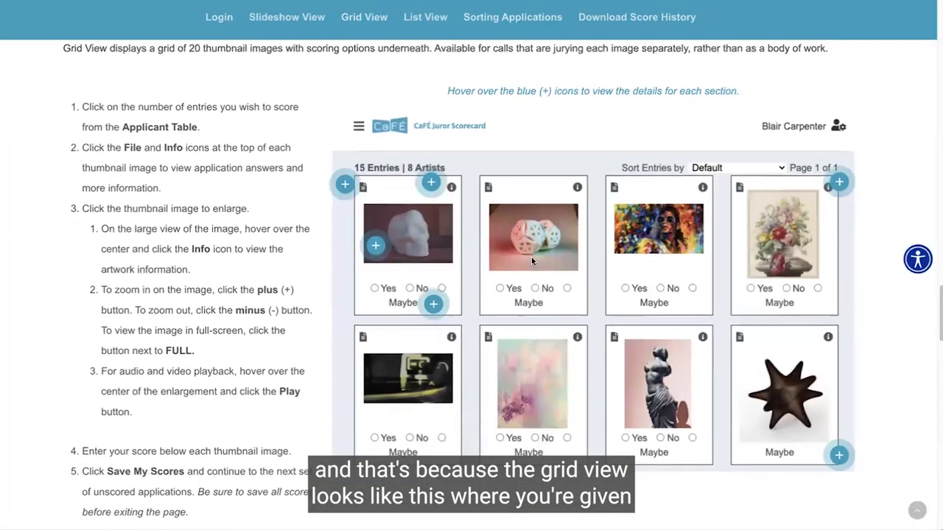
scroll(531, 257, "down", 1)
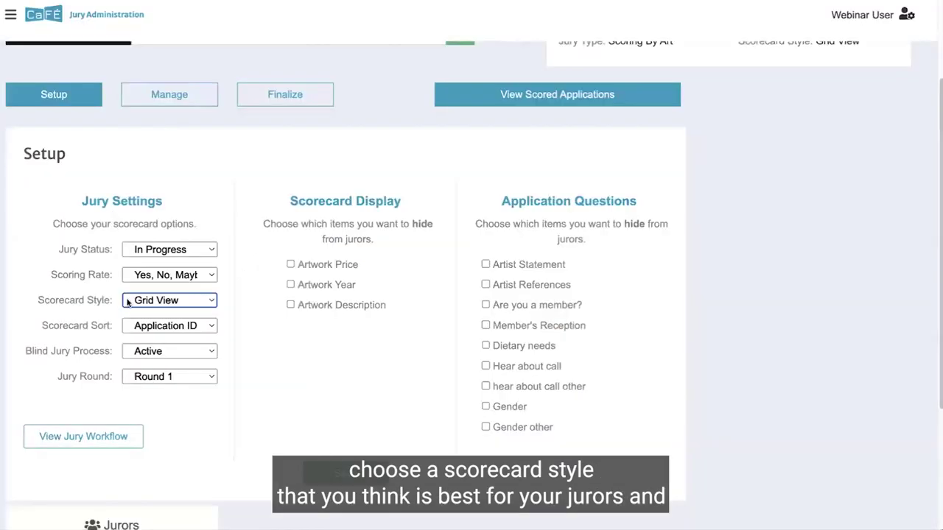
left_click(147, 300)
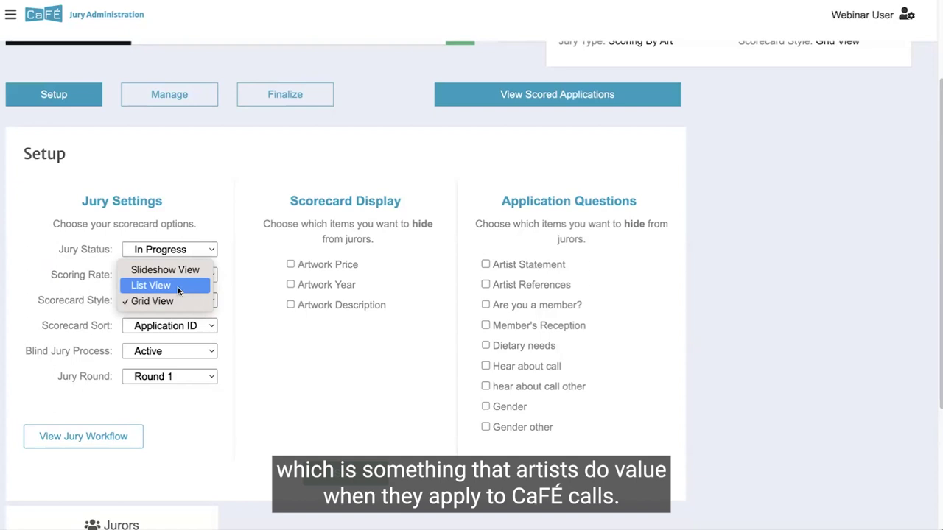
Close the Scorecard Style list with Grid View kept.
key("Escape")
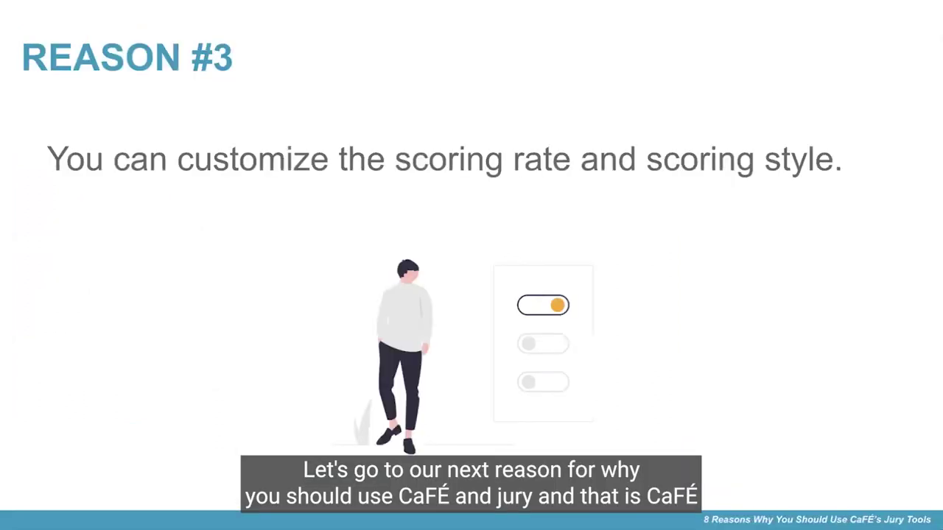
Advance to the Reason #4 slide on auto-populated artist information, then return to Jury Setup.
left_click(326, 127)
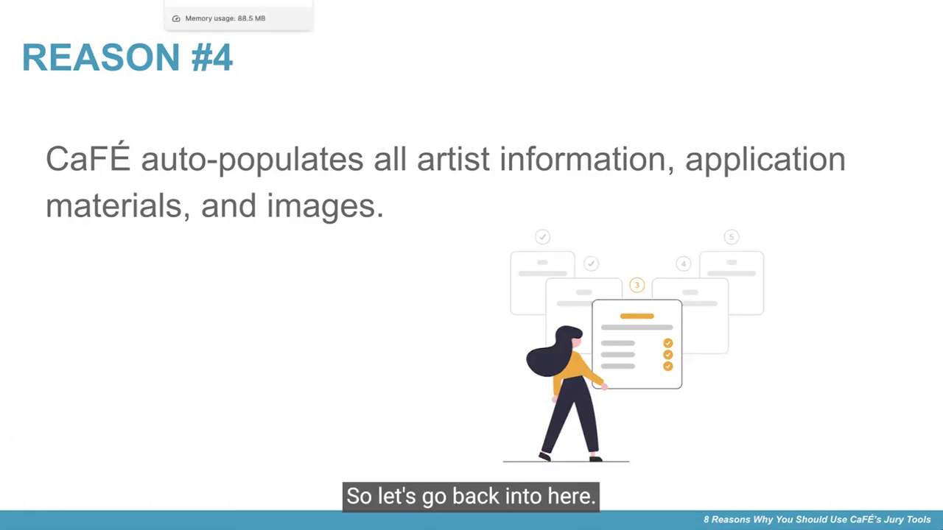
key("alt+Tab")
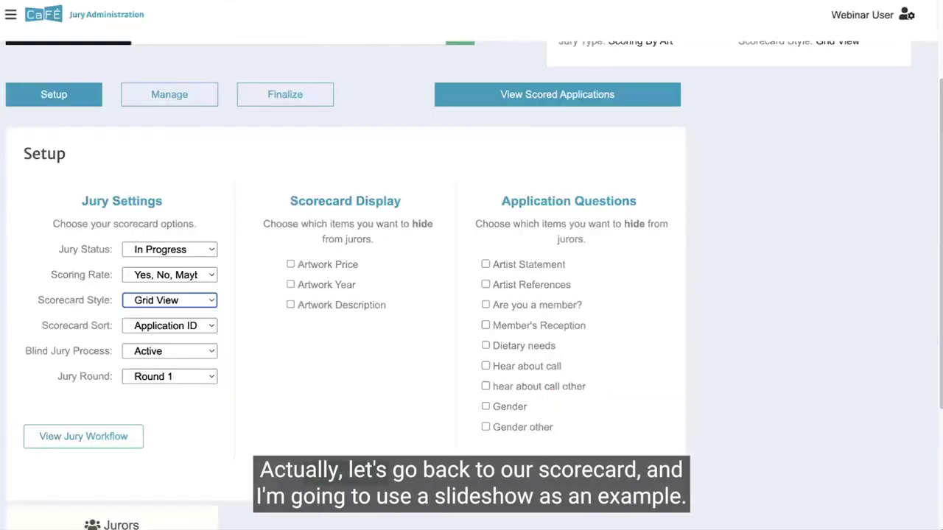
Show the Slideshow View scoring instructions and the demo scorecard with work samples and artist statement.
key("ctrl+Tab")
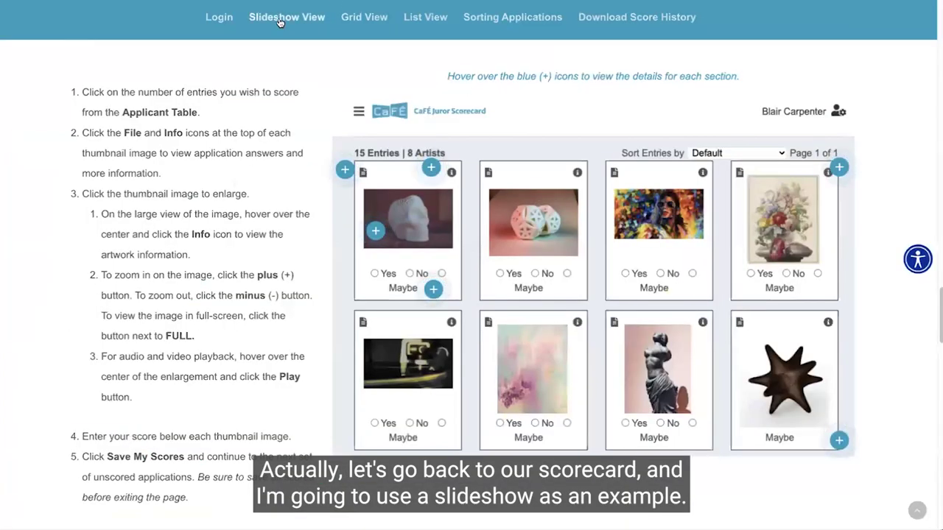
left_click(276, 18)
scroll(472, 162, "down", 1)
scroll(467, 173, "down", 15)
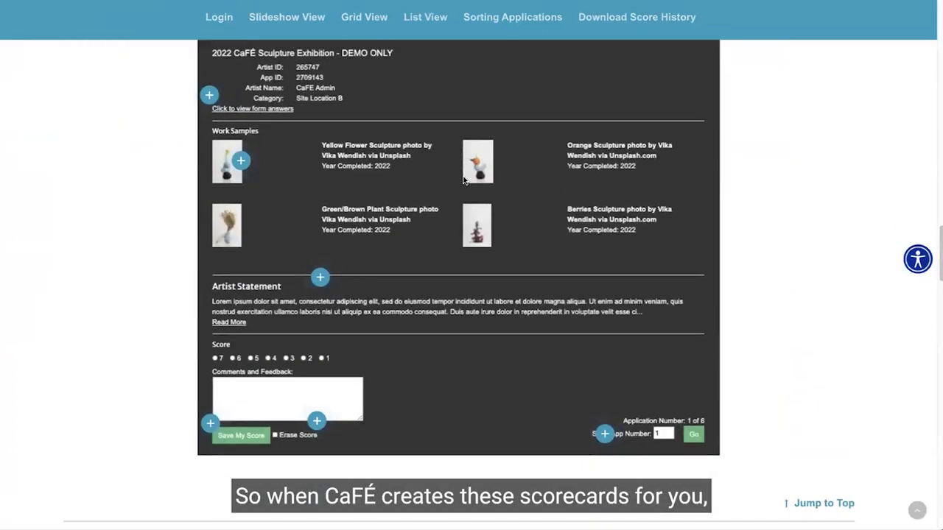
scroll(464, 181, "up", 1)
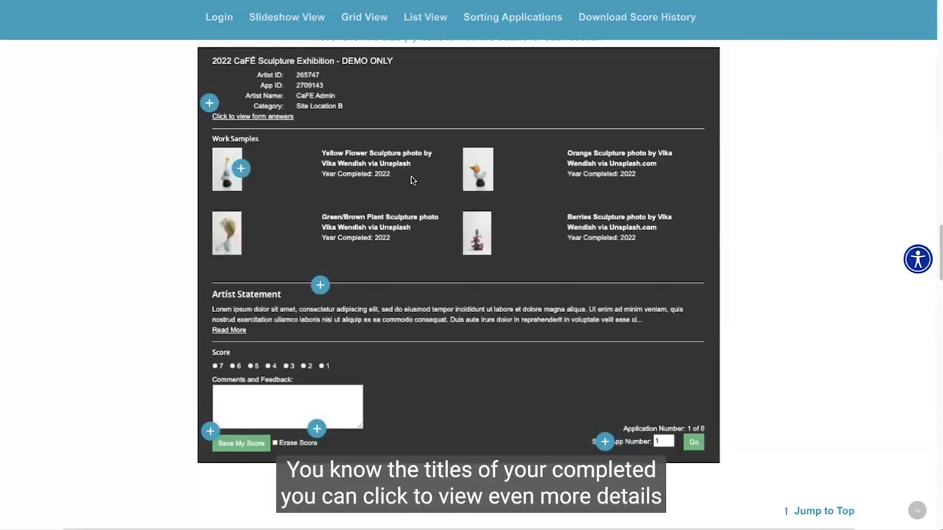
mouse_move(224, 181)
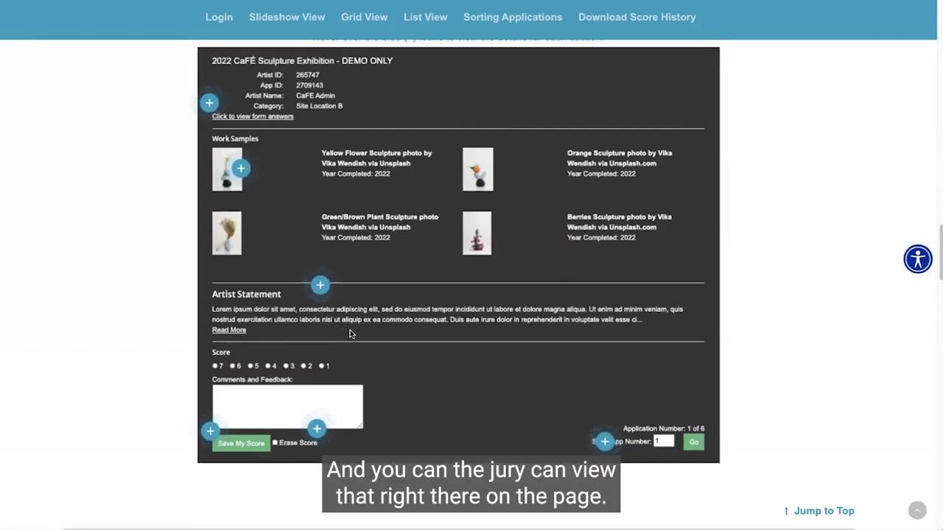
scroll(350, 332, "down", 1)
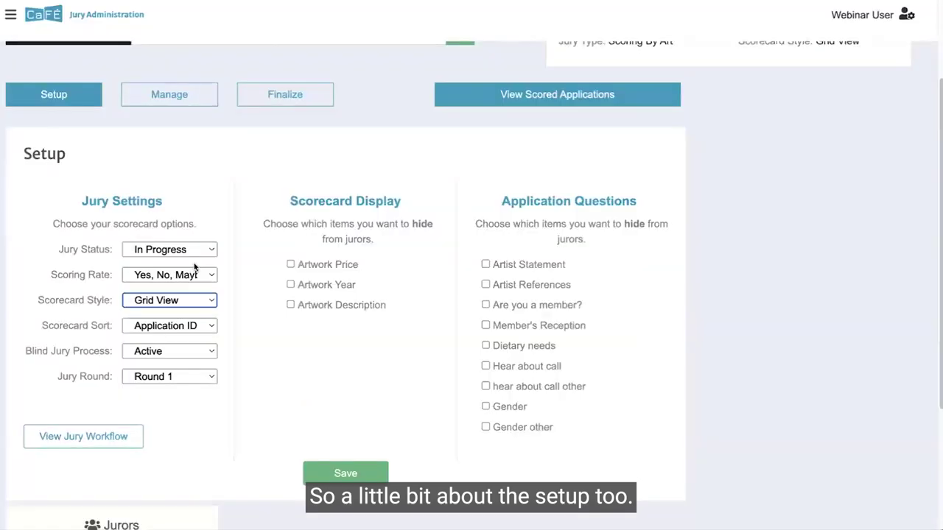
Change the Blind Jury Process from Active to Disabled in the jury settings.
scroll(281, 359, "down", 1)
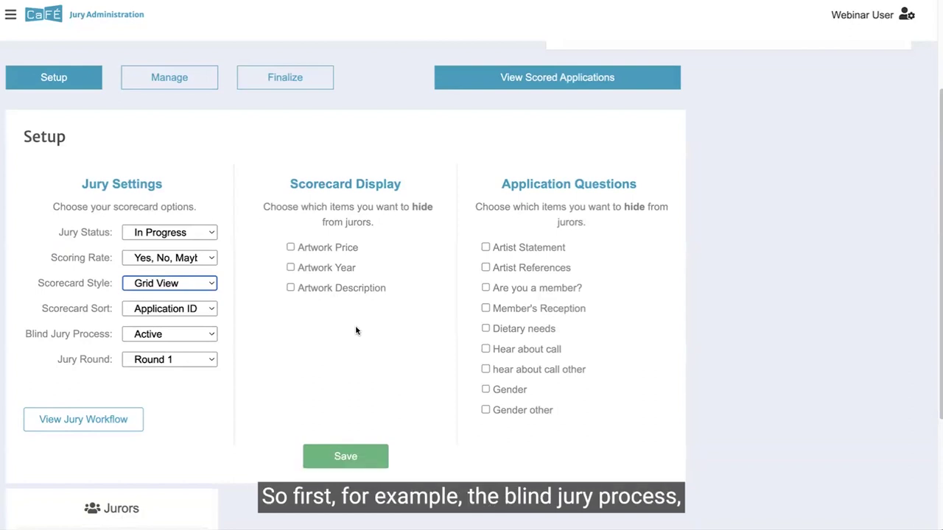
left_click(189, 338)
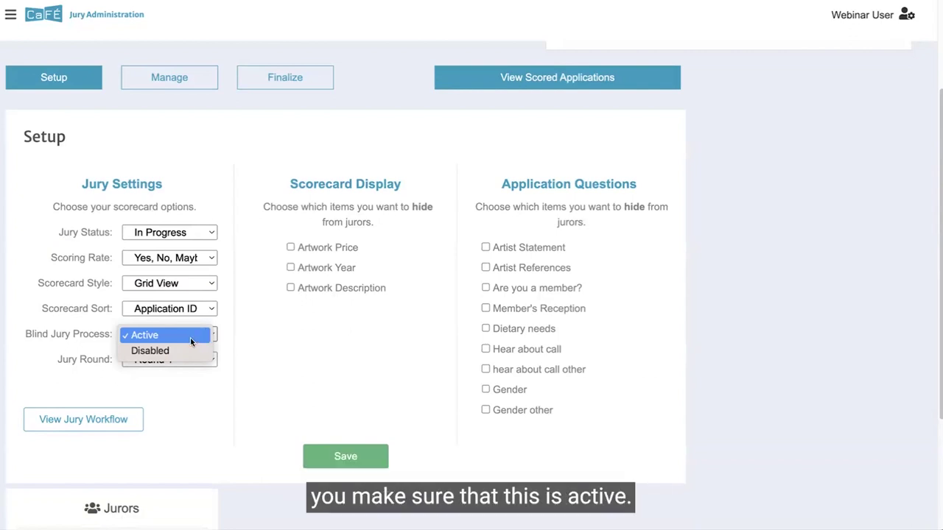
left_click(259, 339)
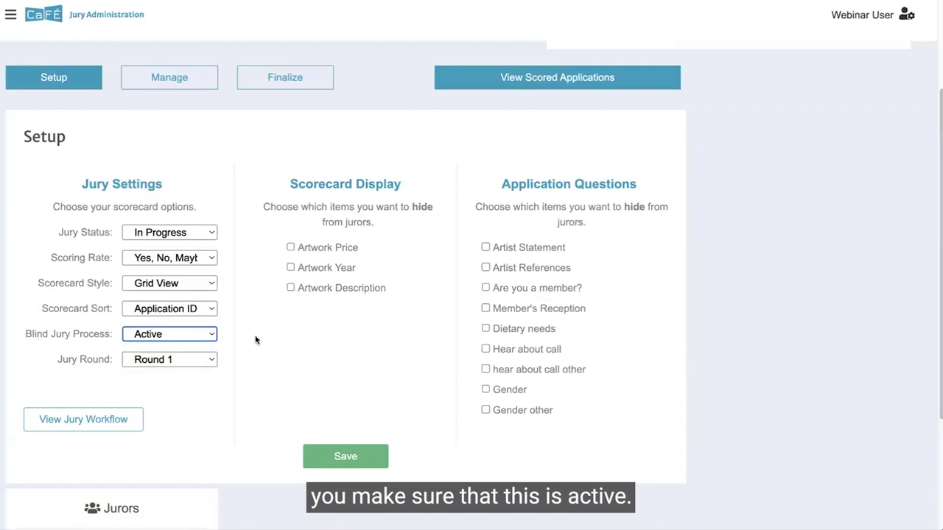
left_click(184, 334)
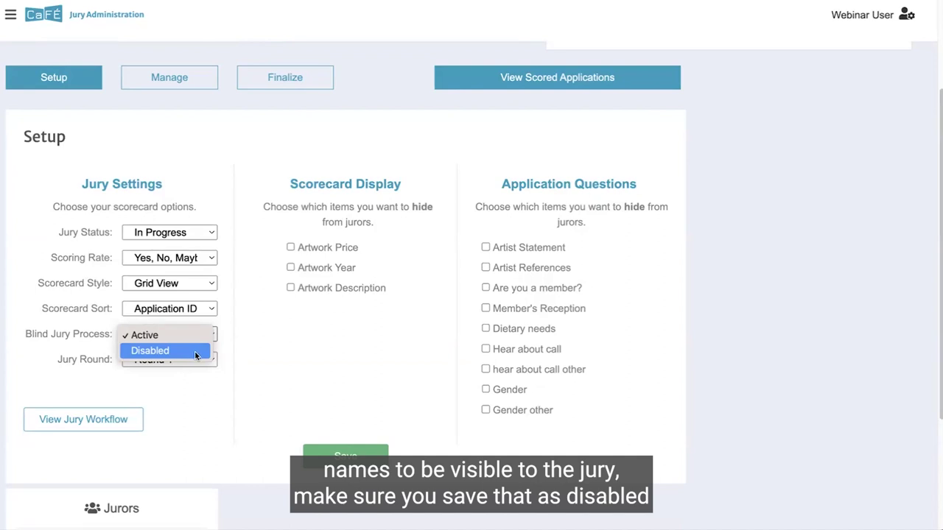
left_click(195, 353)
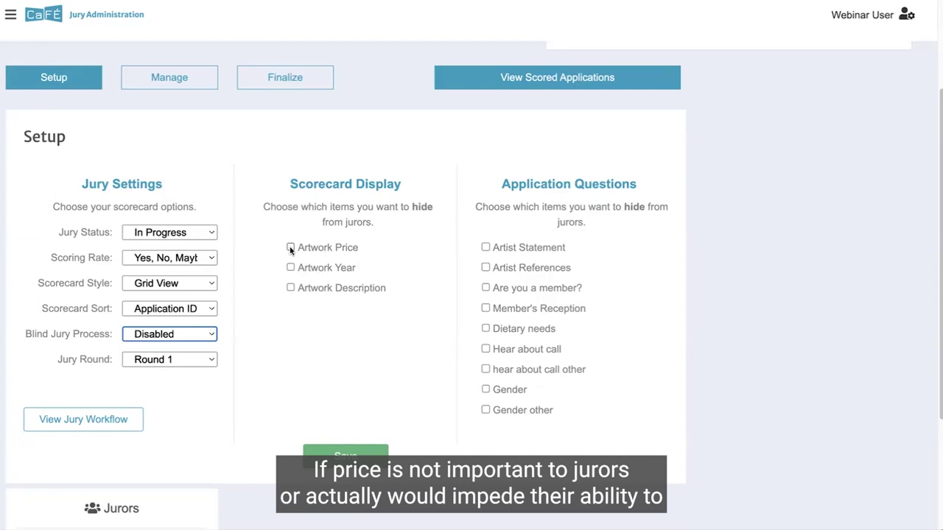
Hide Artwork Price, the Member's Reception question and the Dietary needs question from jurors.
left_click(290, 248)
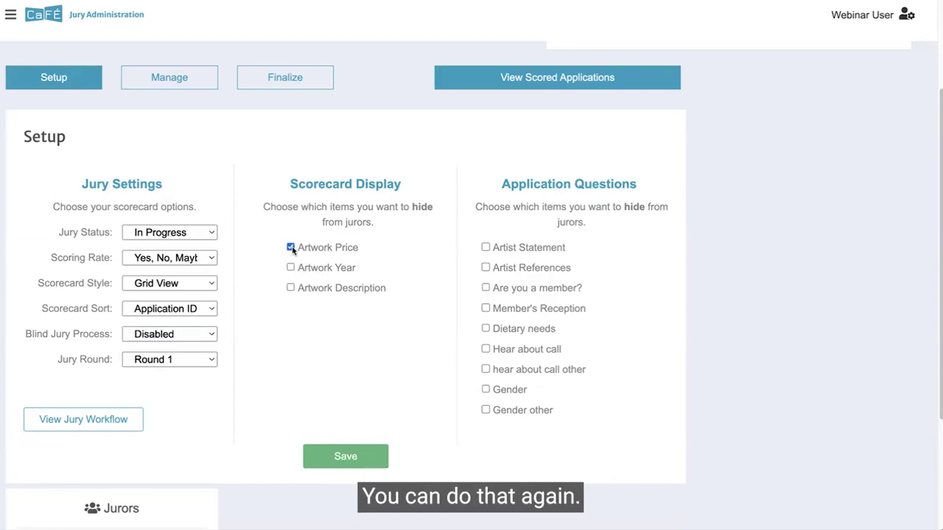
left_click(290, 248)
left_click(290, 248)
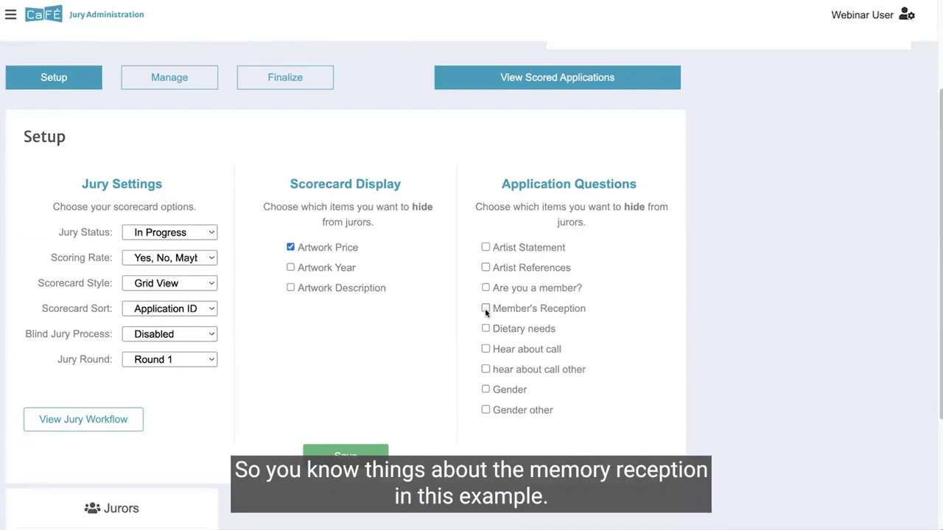
left_click(485, 309)
left_click(485, 329)
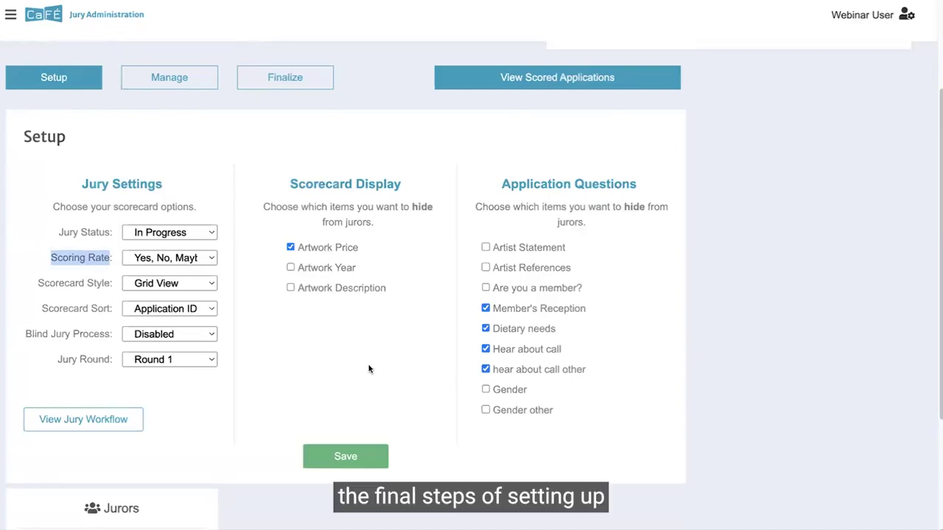
Highlight the Jury Status label, try Not yet started, then set it back to In Progress.
left_click(369, 369)
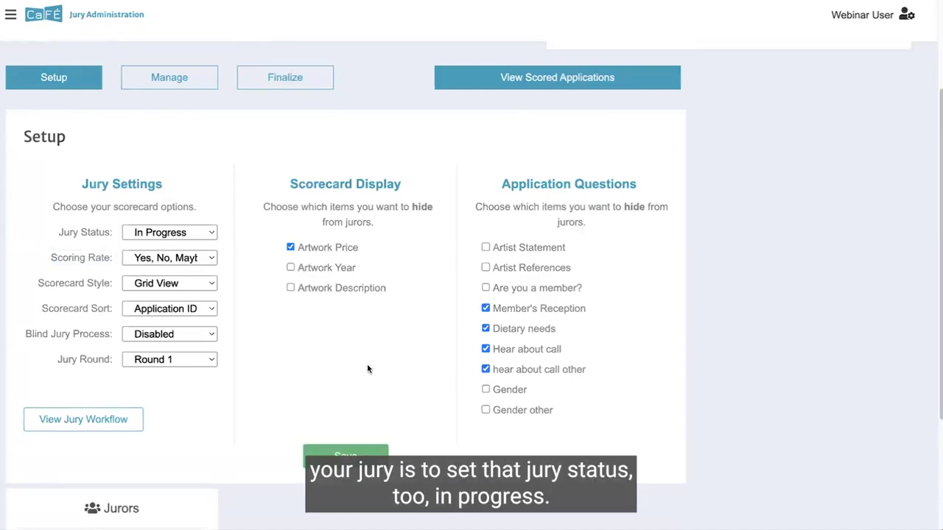
left_click_drag(58, 232, 112, 233)
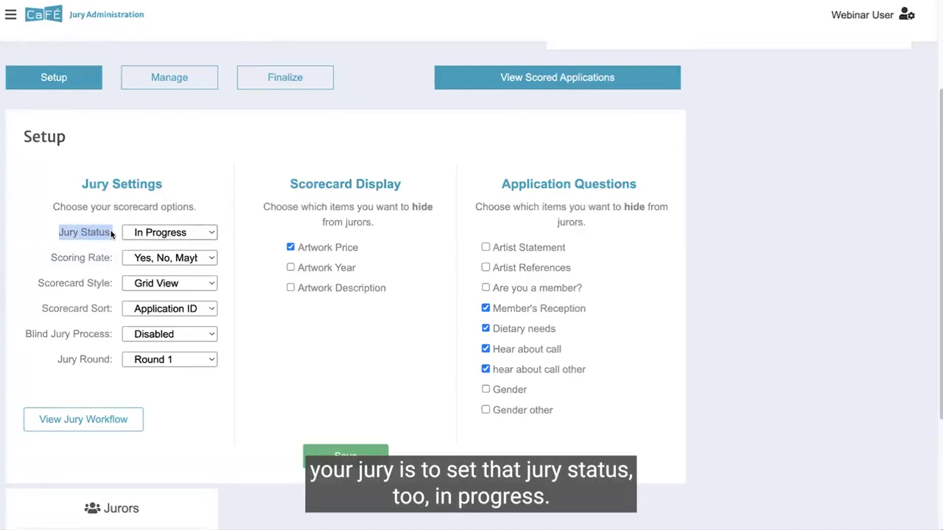
left_click(158, 234)
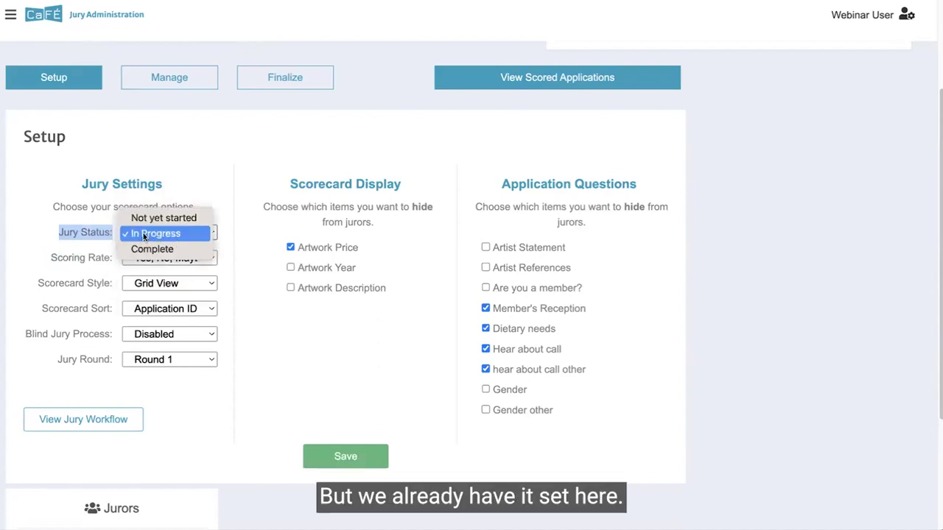
left_click(143, 234)
left_click(196, 234)
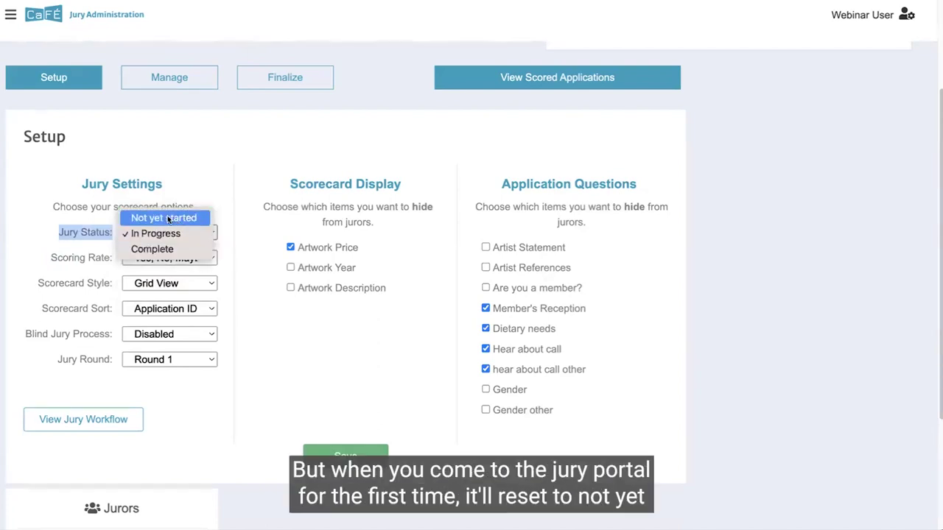
left_click(168, 219)
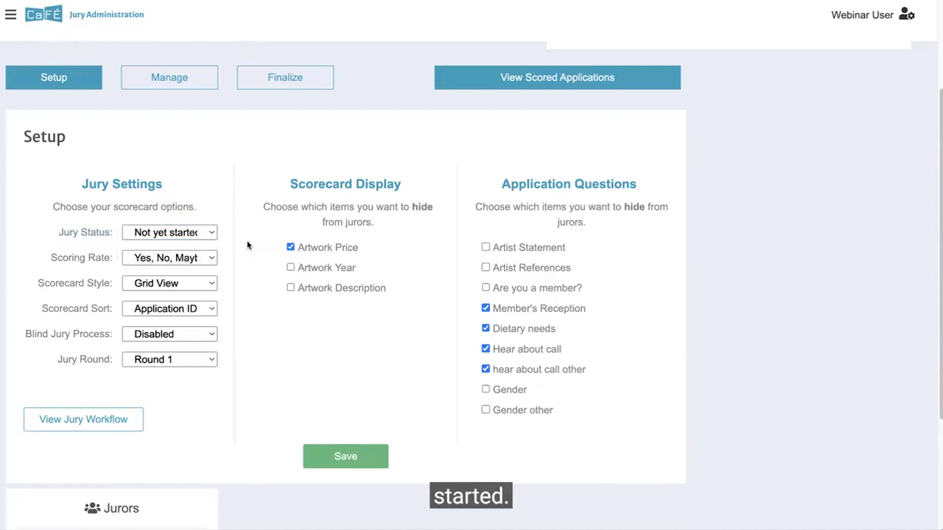
left_click(182, 234)
left_click(182, 251)
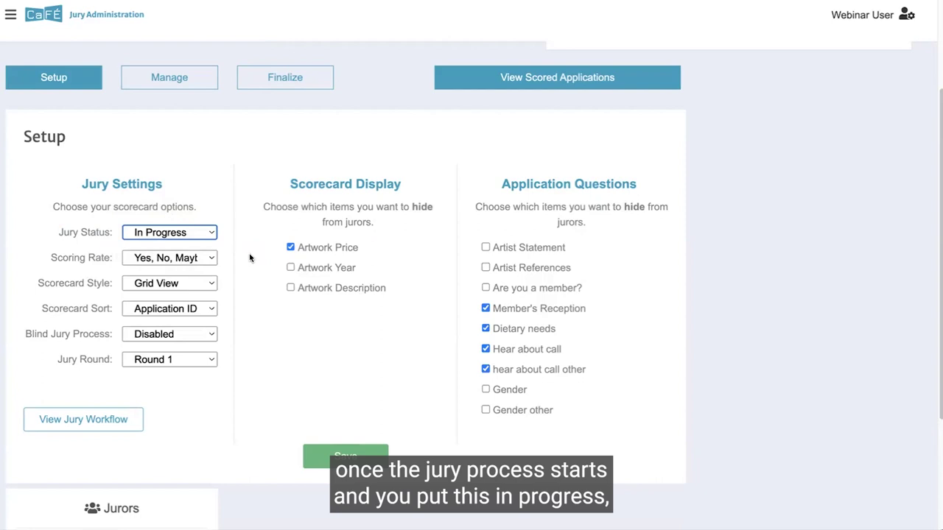
Save the jury settings with status In Progress and advance to the Reason #5 slide.
left_click(202, 233)
left_click(203, 235)
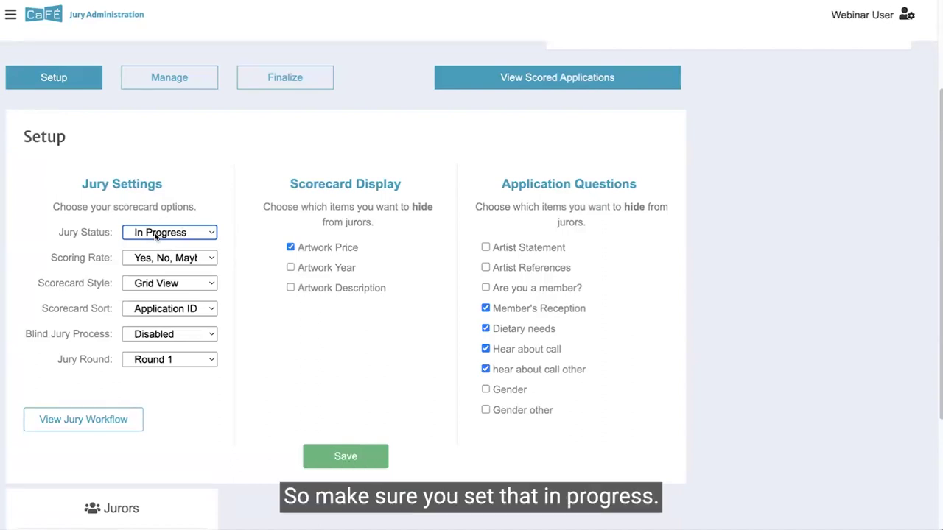
left_click(342, 456)
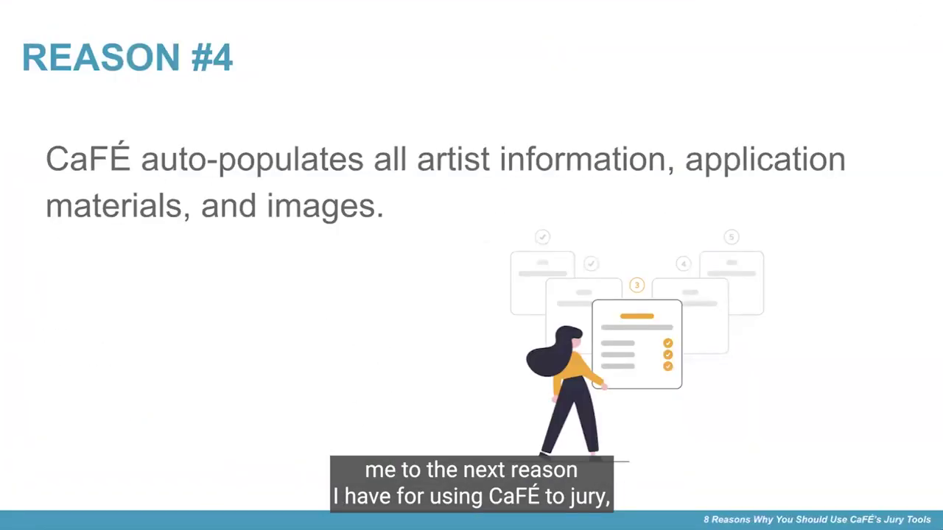
left_click(149, 239)
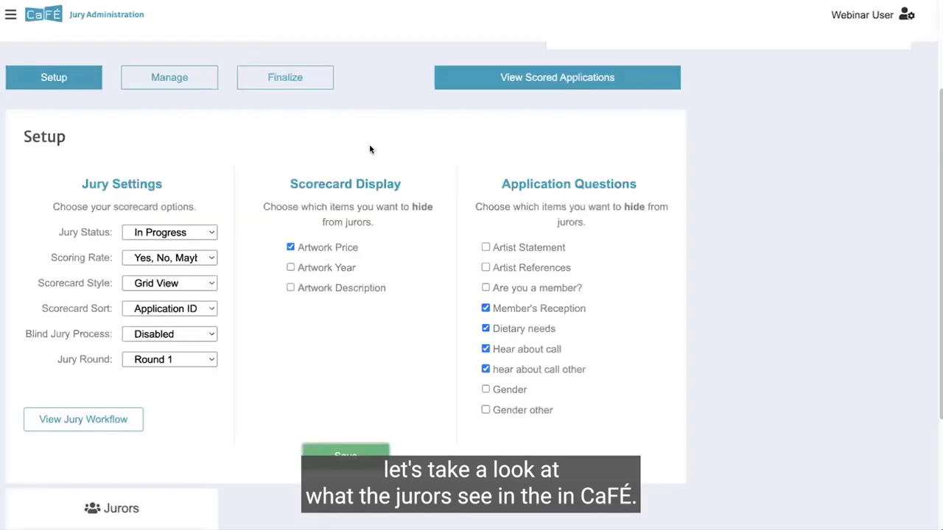
Log out of the admin account and autofill the login with the saved juror credentials.
scroll(370, 149, "up", 3)
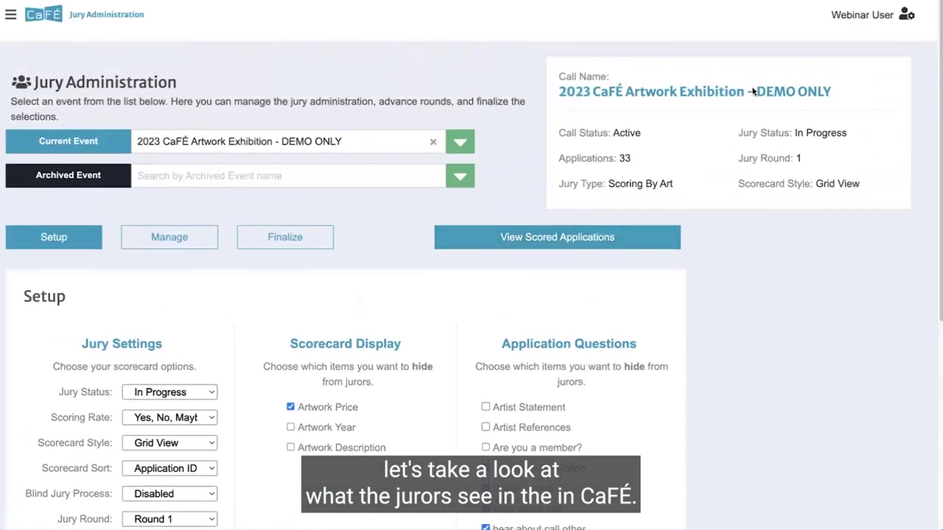
left_click(907, 21)
left_click(857, 59)
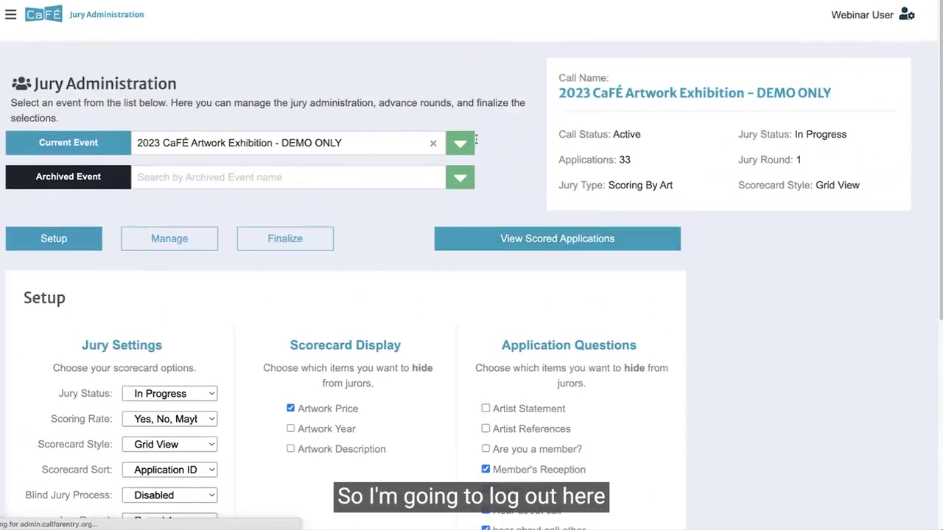
left_click(461, 143)
left_click(552, 346)
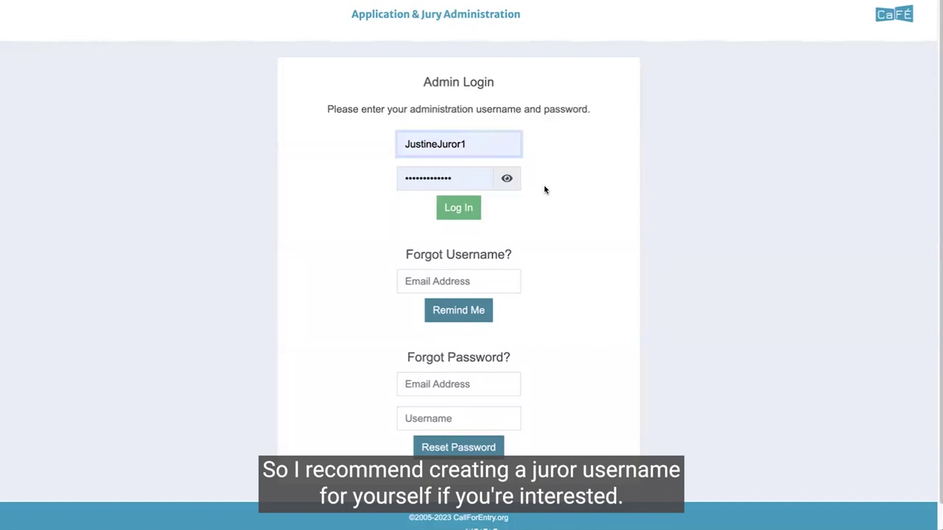
Log in as the juror, select 2023 CaFÉ Artwork Exhibition - DEMO ONLY, and collapse the sidebar.
left_click(451, 210)
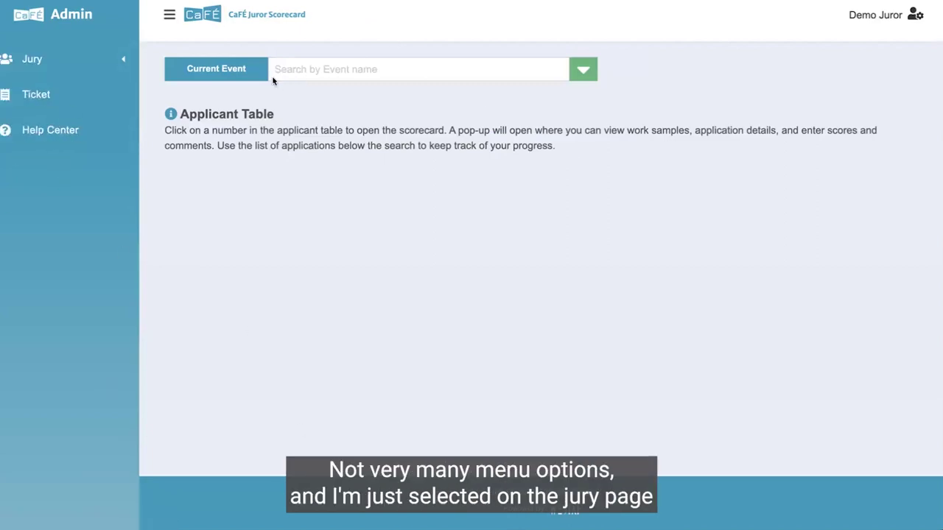
left_click(109, 67)
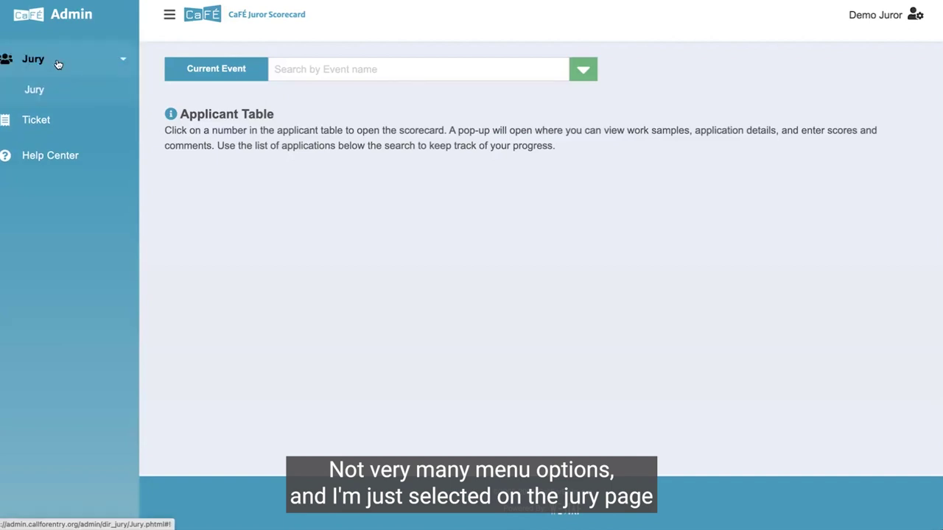
left_click(57, 66)
left_click(386, 68)
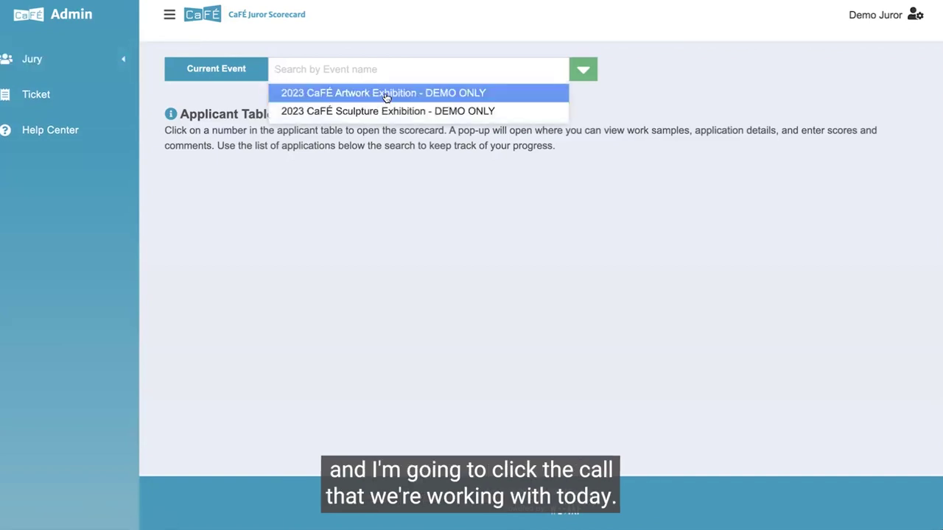
left_click(385, 93)
left_click(169, 16)
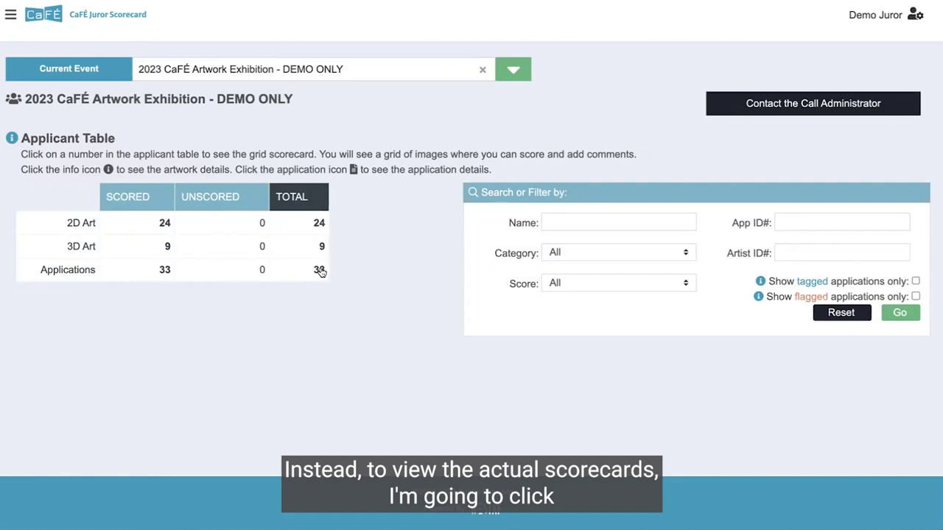
Open the grid scorecard for all 33 applications and scroll to the first entry's Machu Picchu photo.
left_click(320, 271)
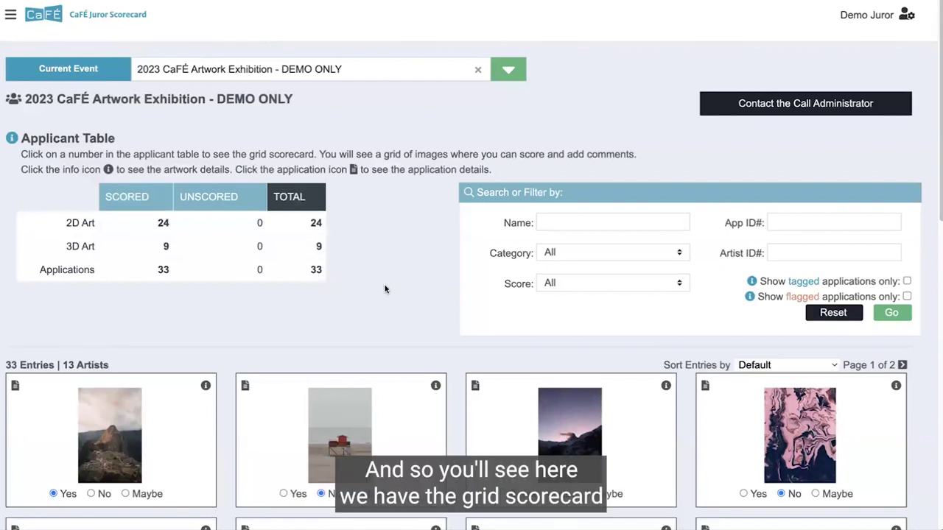
scroll(383, 290, "down", 2)
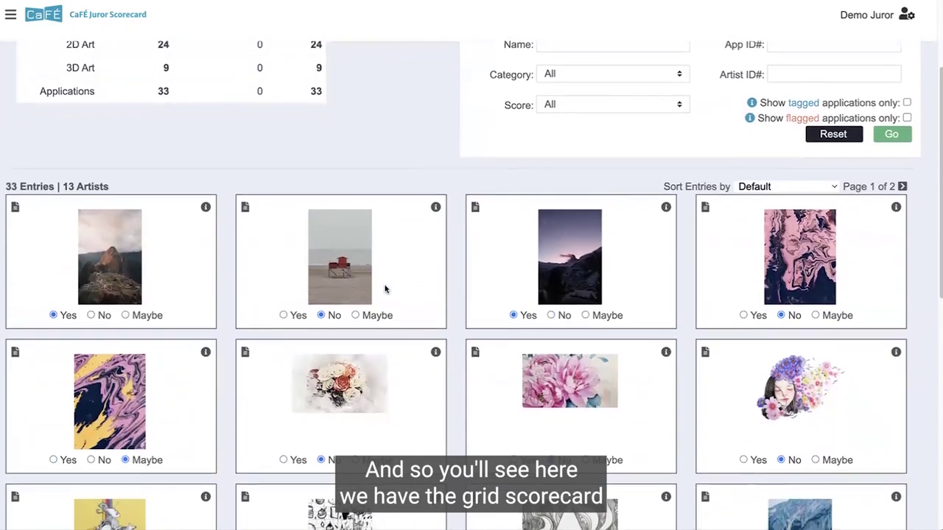
scroll(384, 290, "down", 1)
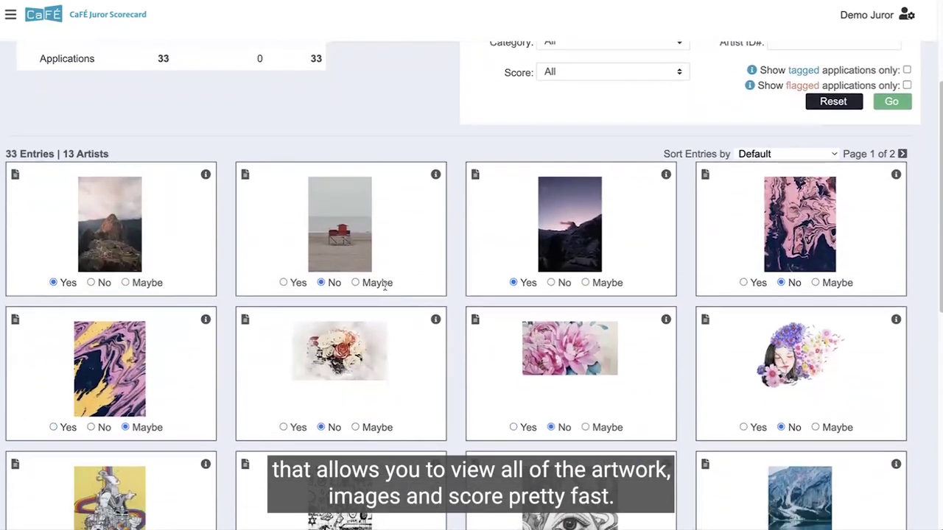
scroll(383, 283, "down", 1)
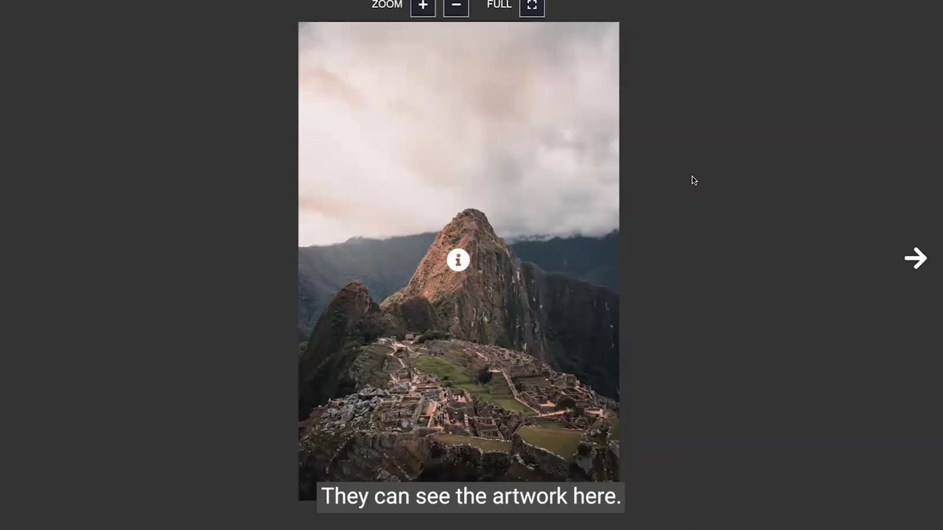
View the Machu Picchu photo's details, zoom in and out, pan to the ruins, then close the viewer.
left_click(458, 258)
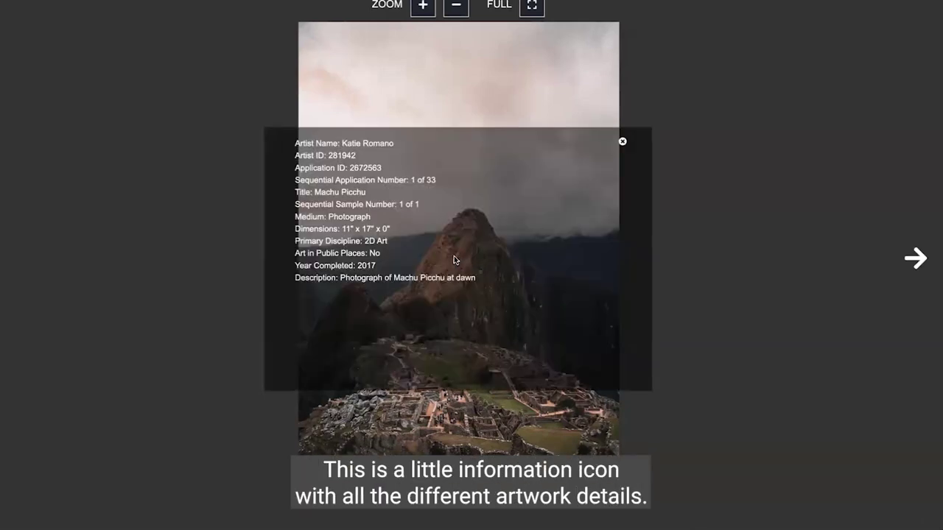
left_click(622, 143)
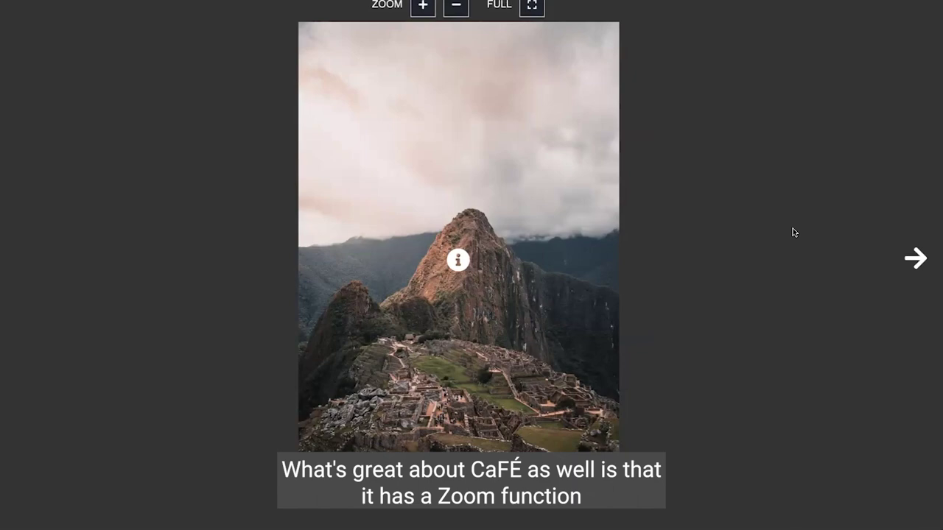
left_click(416, 6)
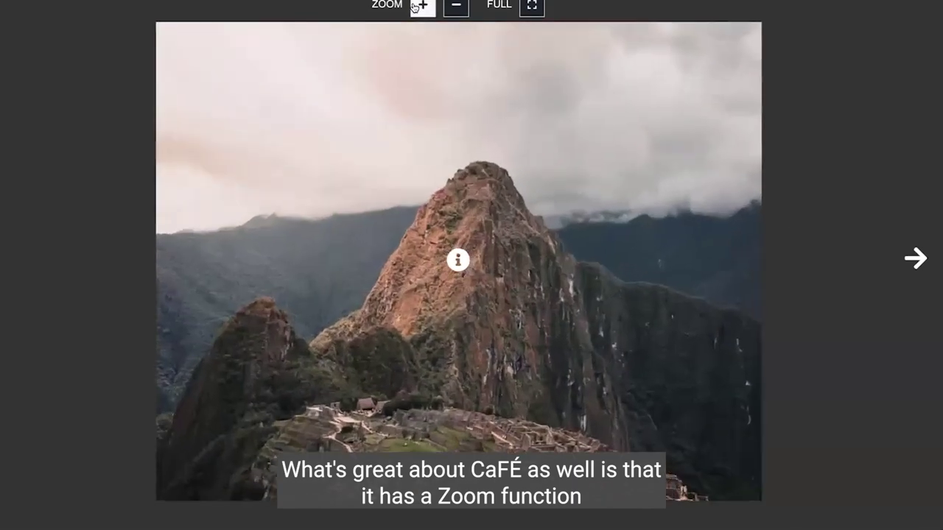
left_click(415, 6)
left_click(414, 6)
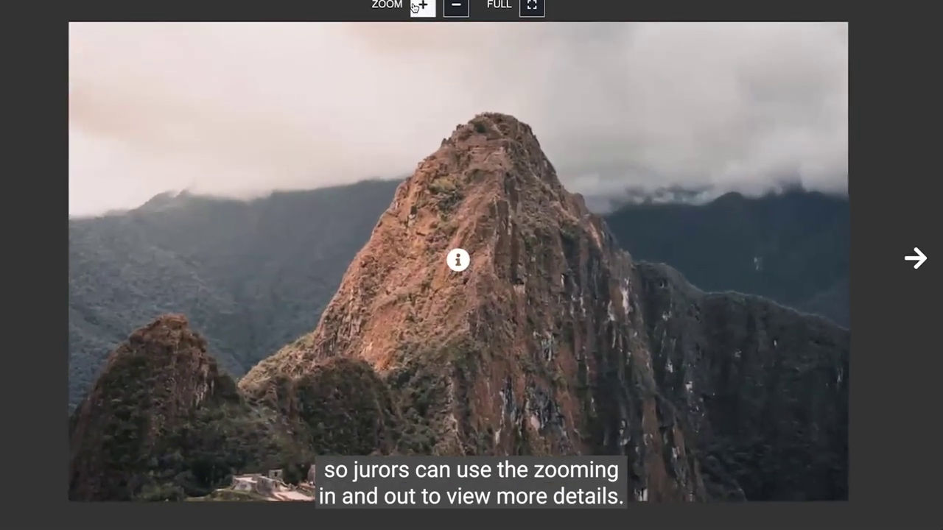
left_click(456, 6)
left_click(456, 5)
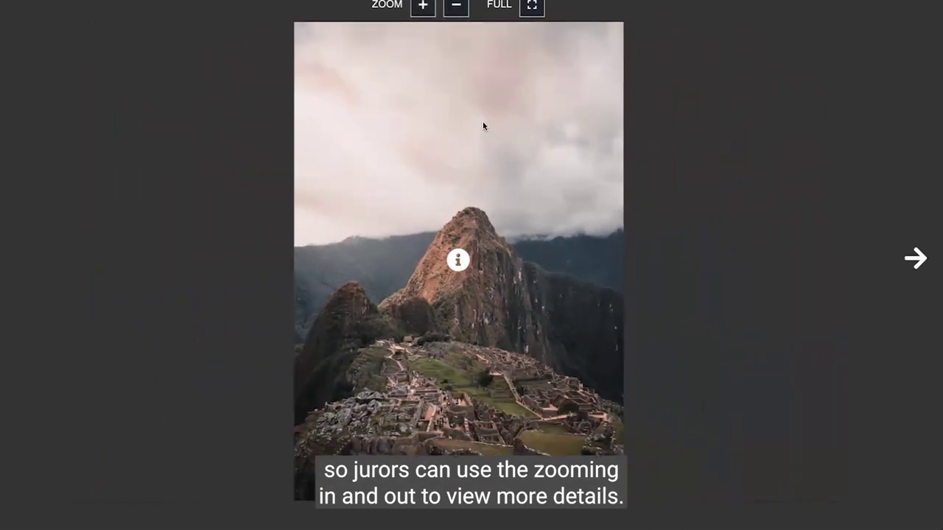
left_click(422, 6)
left_click_drag(519, 303, 593, 500)
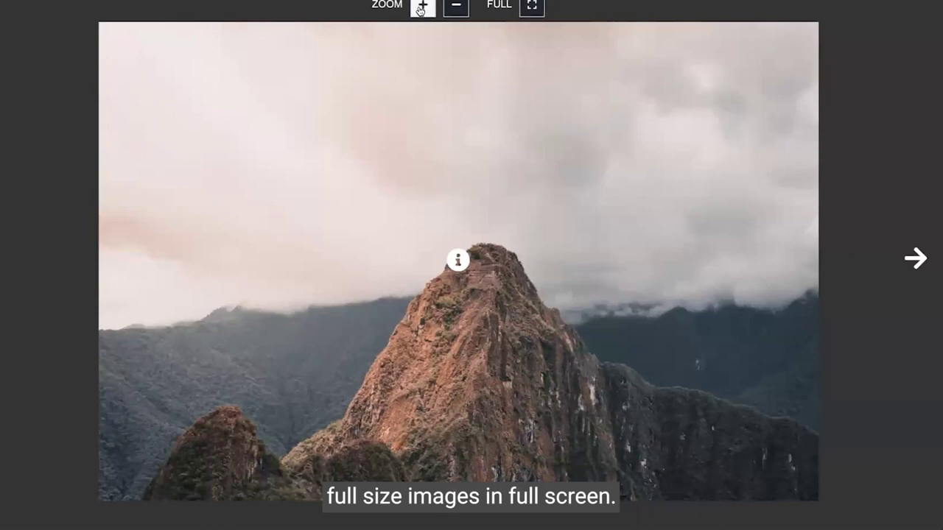
left_click(893, 251)
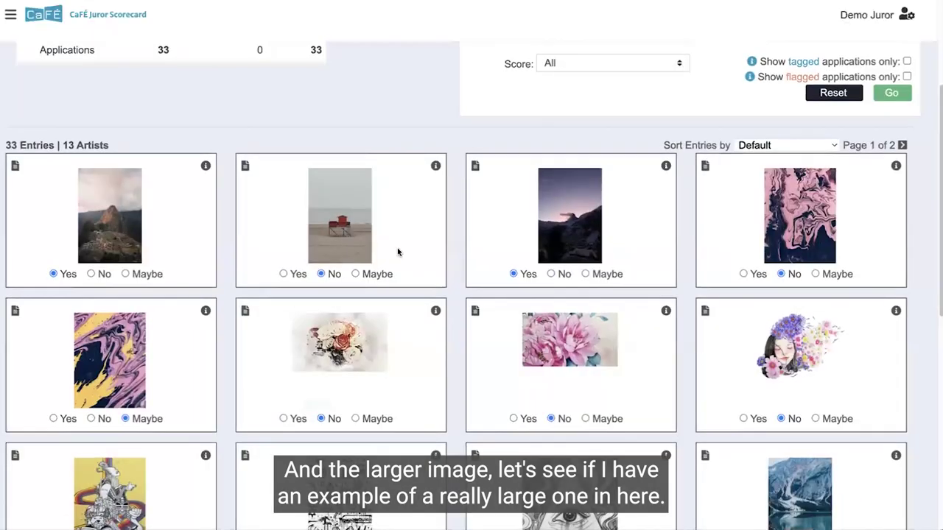
Go to page 2 of the entries and open the flower-bouquet painting at full size.
scroll(405, 251, "down", 5)
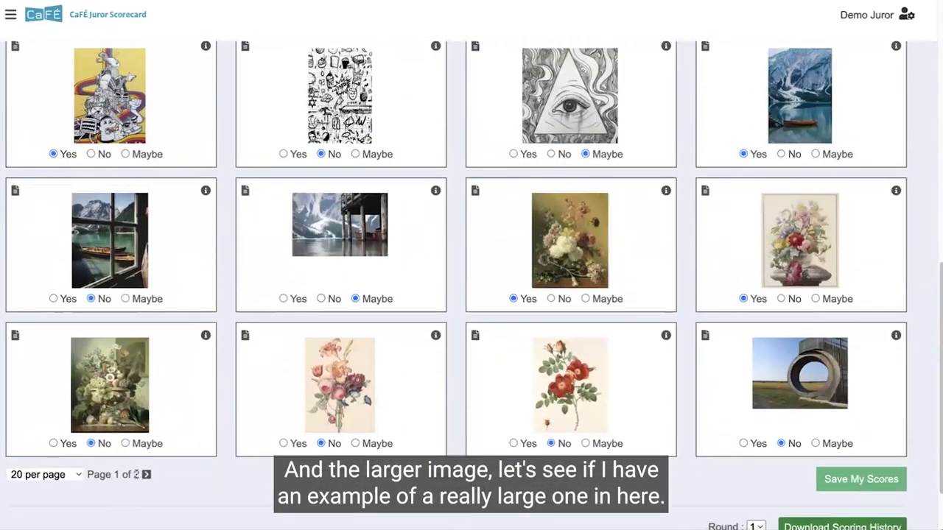
left_click(147, 478)
scroll(392, 365, "up", 3)
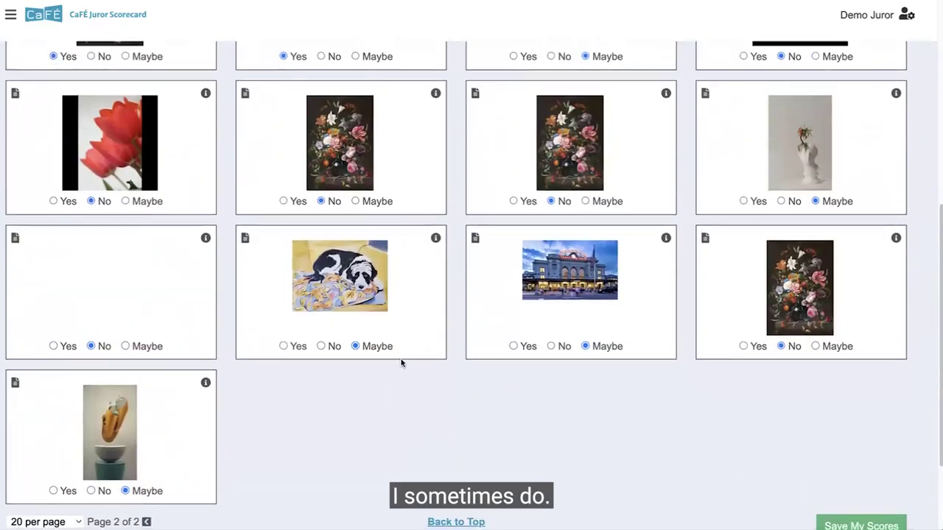
left_click(338, 149)
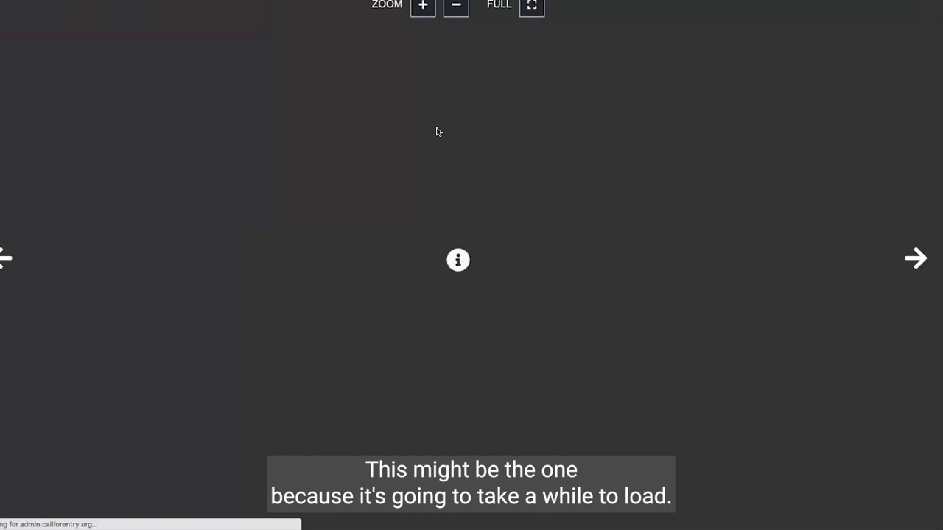
Zoom into the flower painting's detail, then zoom out to the whole bouquet and vase.
left_click(424, 8)
left_click(424, 8)
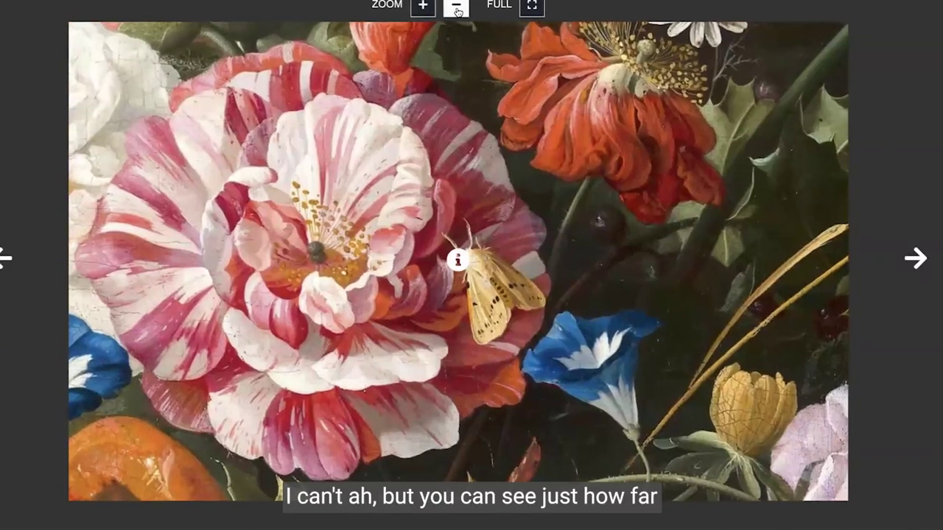
left_click(457, 8)
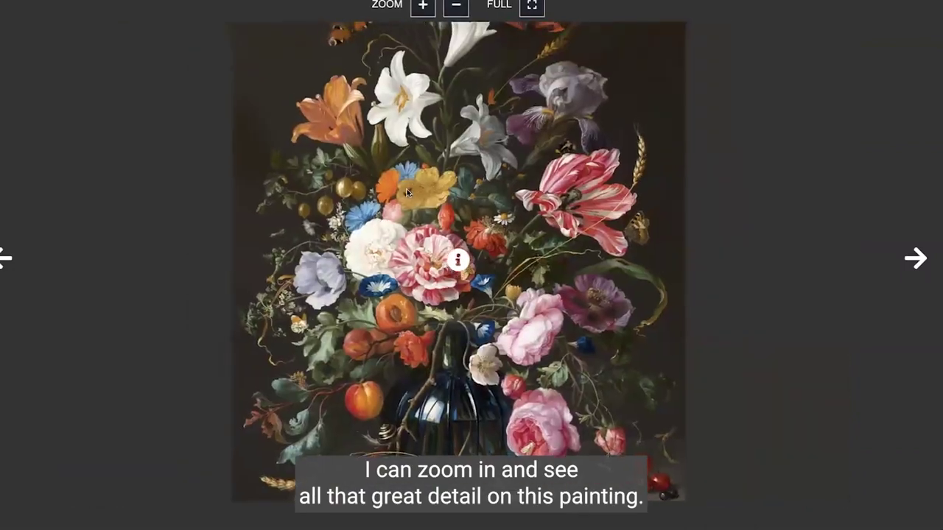
left_click(422, 6)
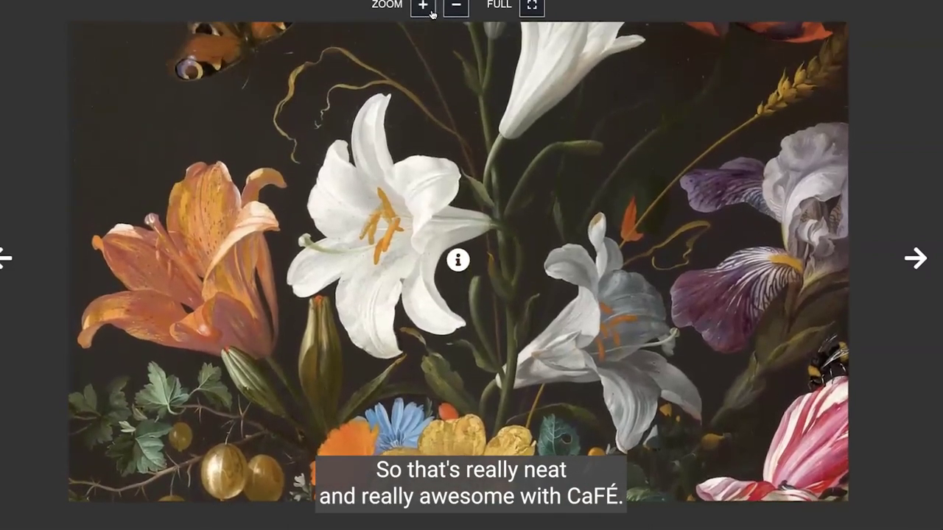
left_click(455, 7)
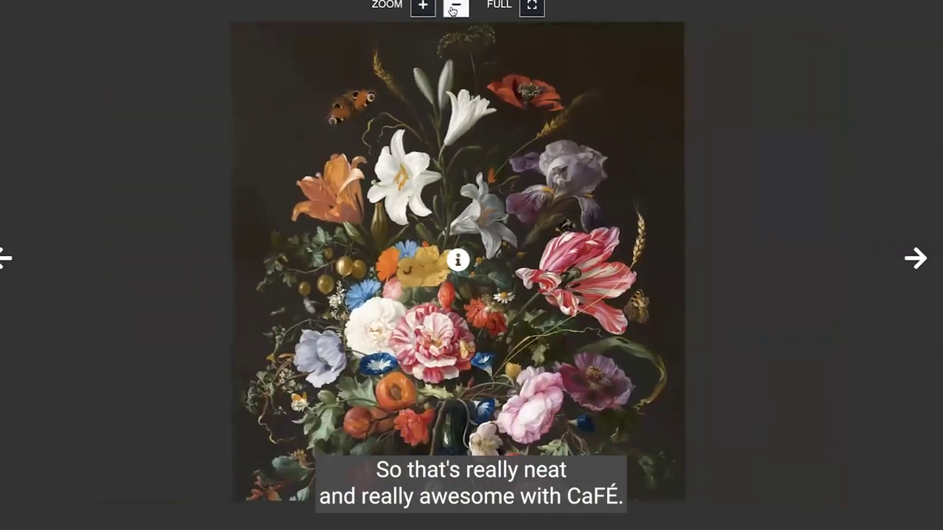
left_click(455, 6)
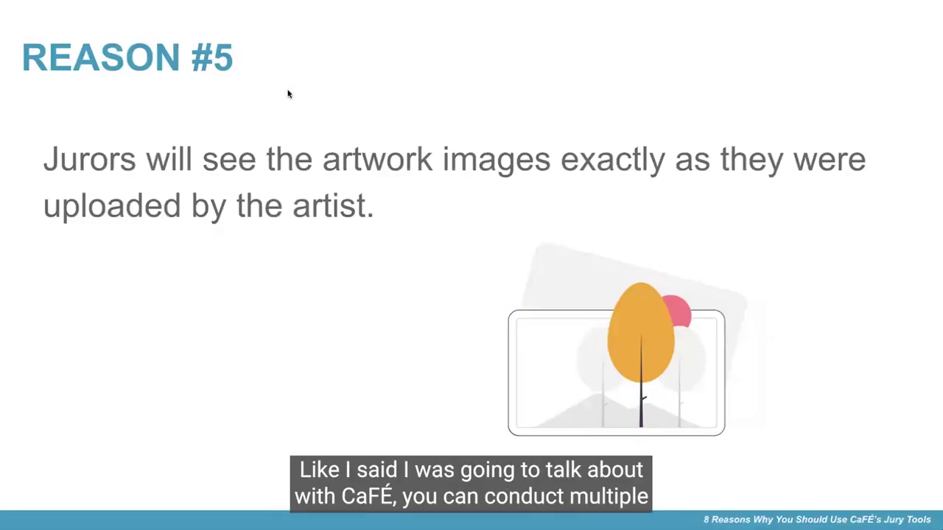
Advance to the Reason #6 slide on multiple scoring rounds and return to the page 2 scorecard.
key("Right")
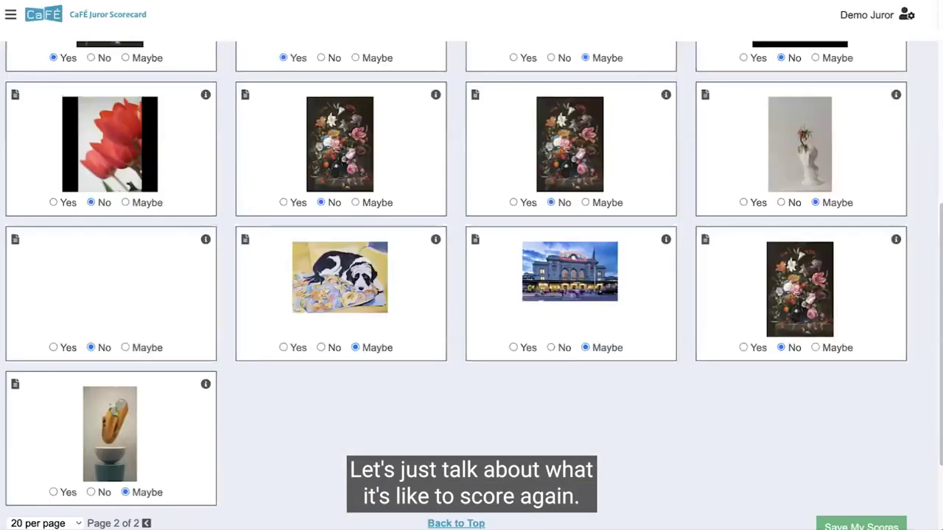
scroll(284, 198, "up", 3)
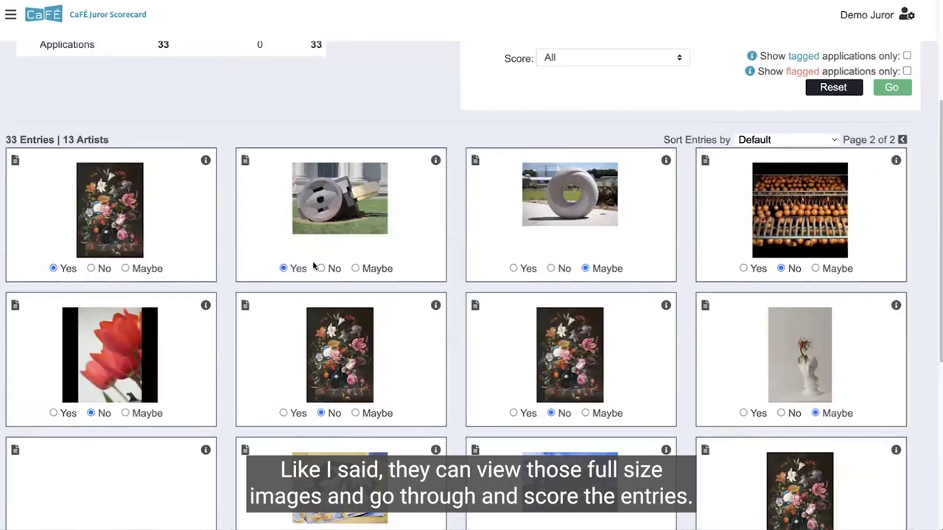
Save the juror's Yes/No/Maybe scores for page 2 with Save My Scores.
scroll(388, 262, "down", 5)
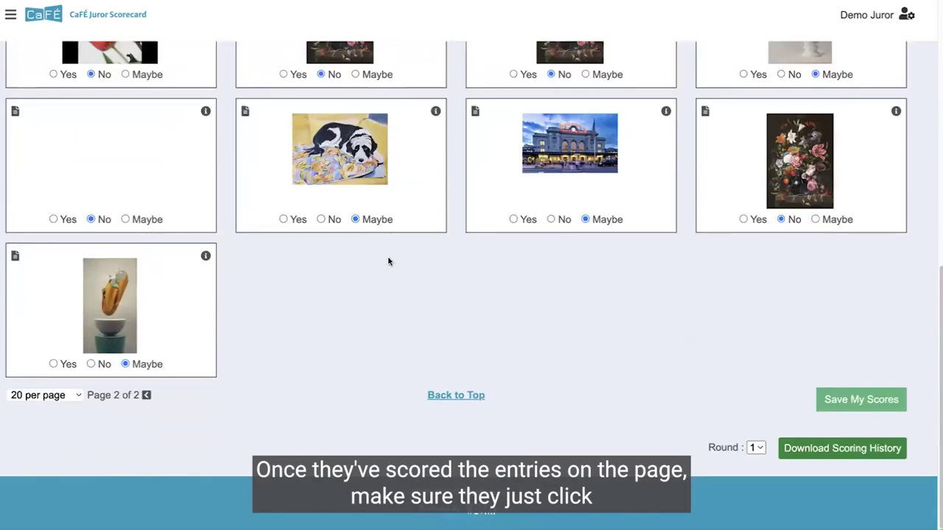
left_click(832, 401)
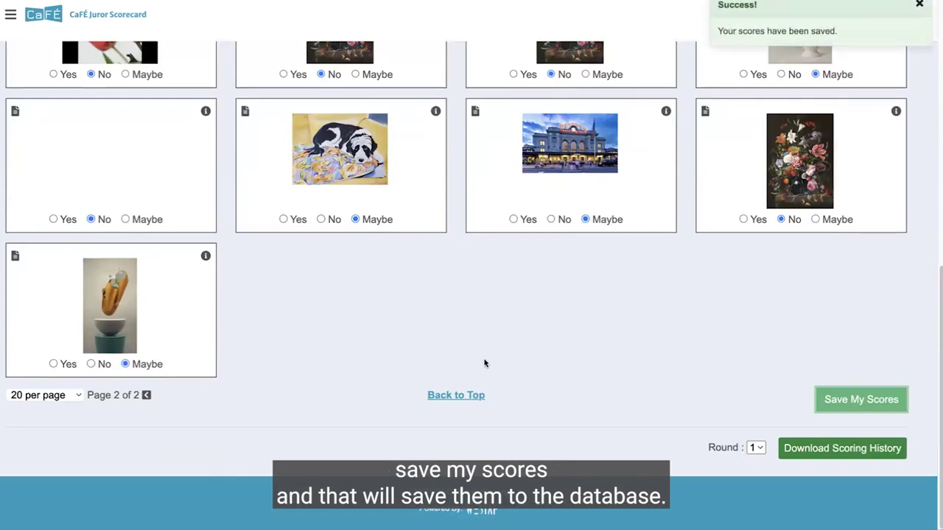
scroll(506, 363, "up", 10)
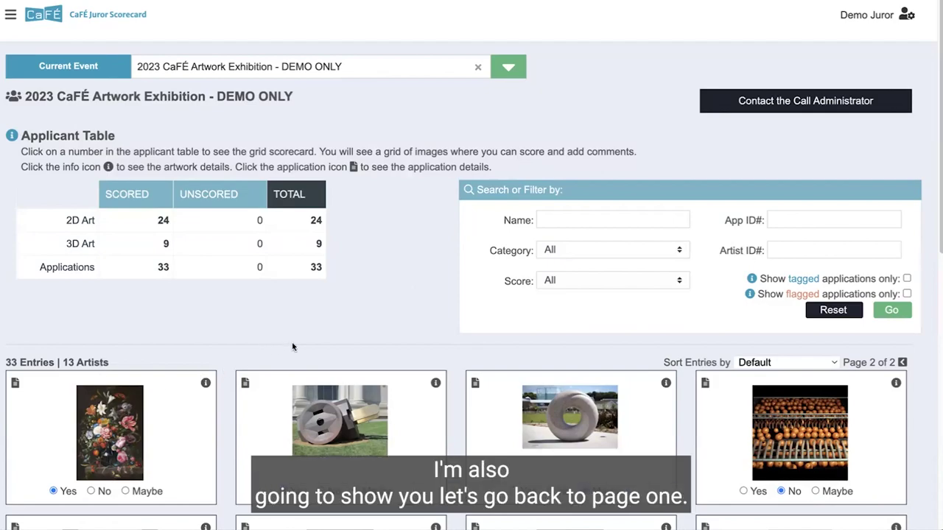
Return to page 1 of the entries and open the Machu Picchu application's scorecard.
scroll(294, 347, "down", 8)
left_click(146, 396)
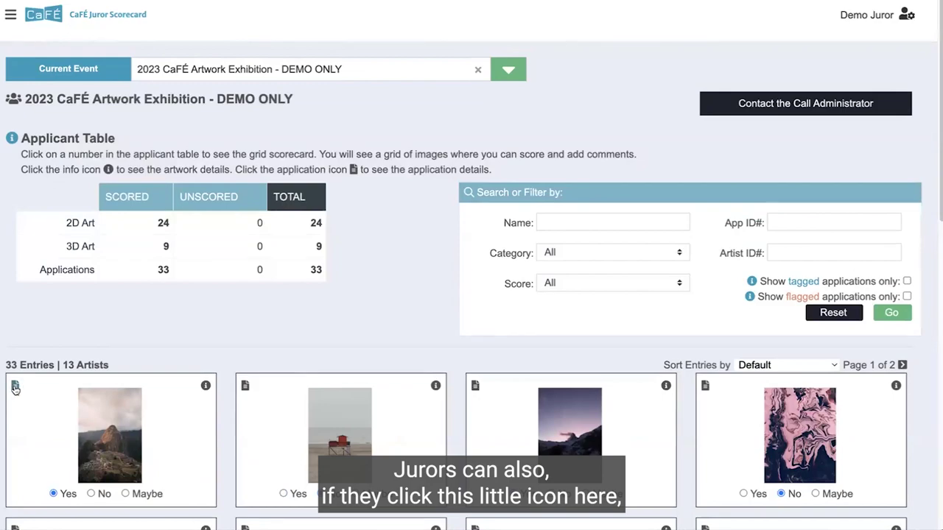
left_click(15, 388)
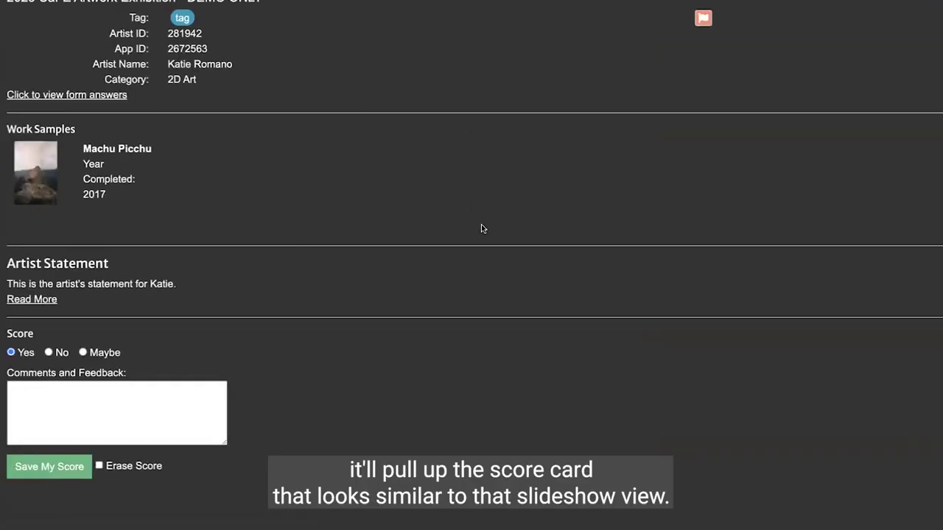
Save the comment 'love this piece!' with the score, then close back to the entry grid.
left_click(78, 398)
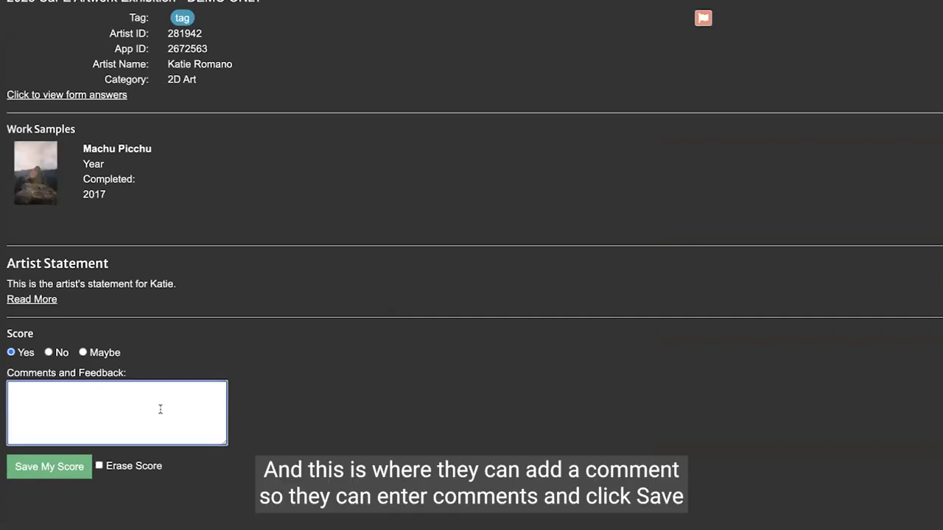
type("love this piece!")
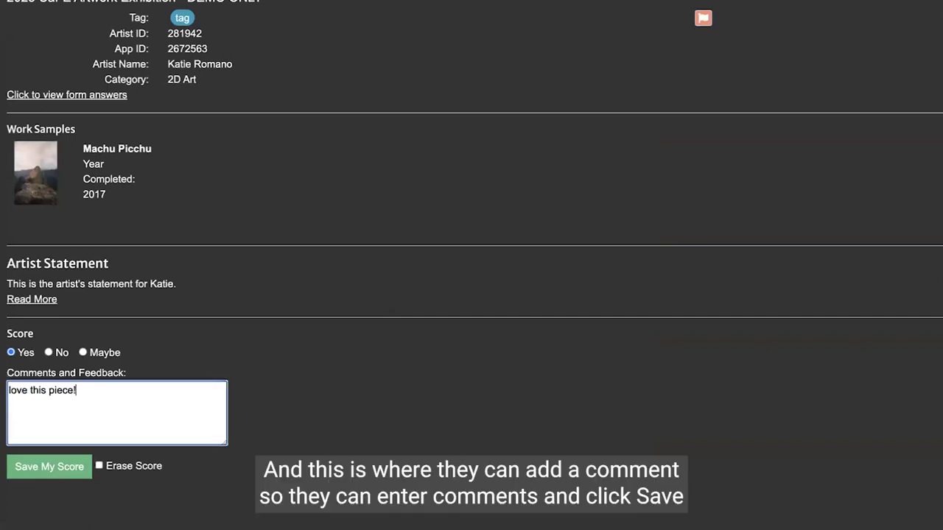
left_click(72, 464)
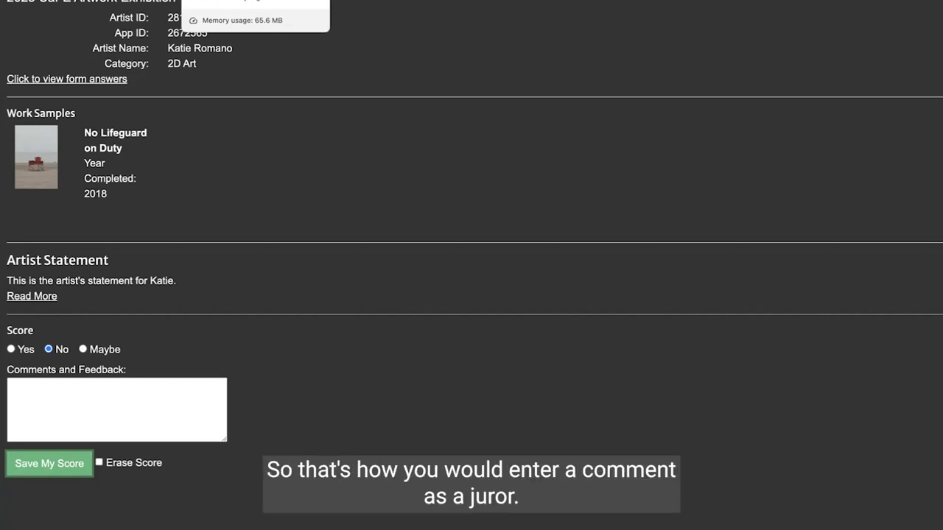
key("ctrl+w")
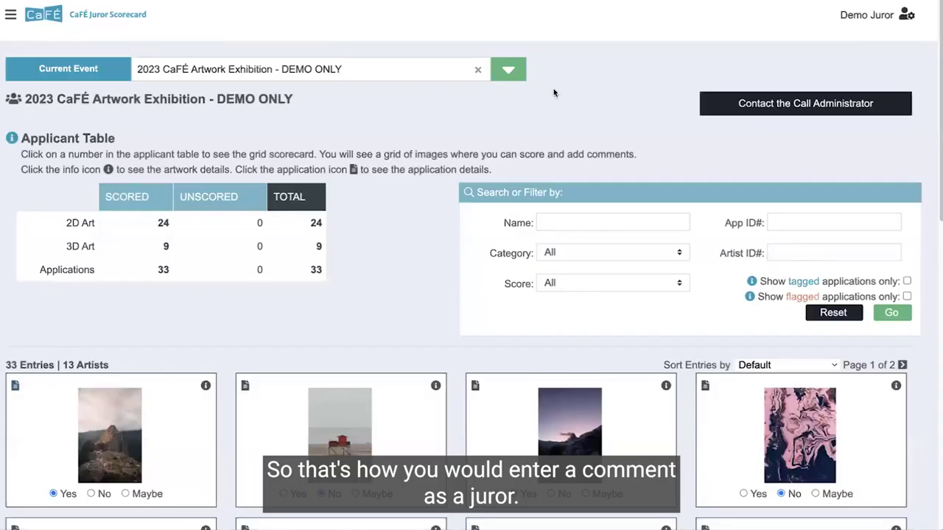
Log out of the juror account and sign in with the saved administrator login.
left_click(907, 14)
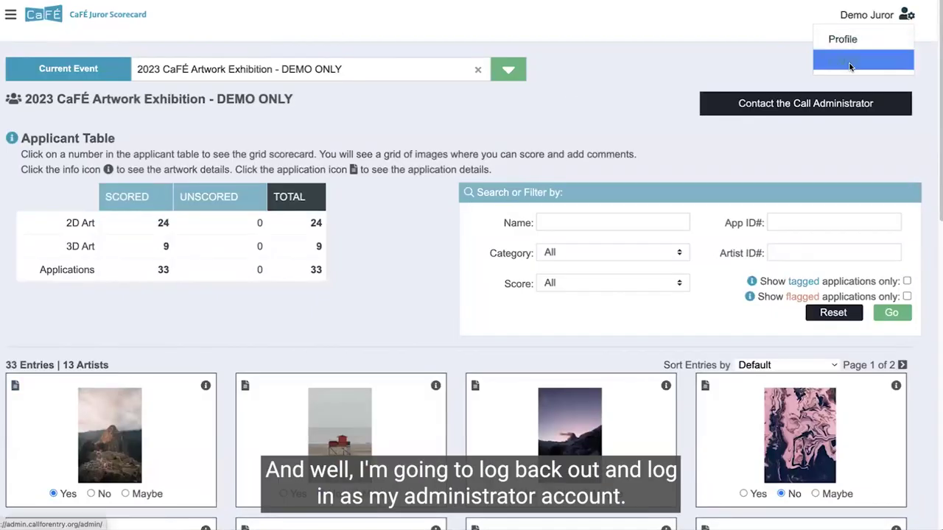
left_click(843, 58)
left_click(431, 151)
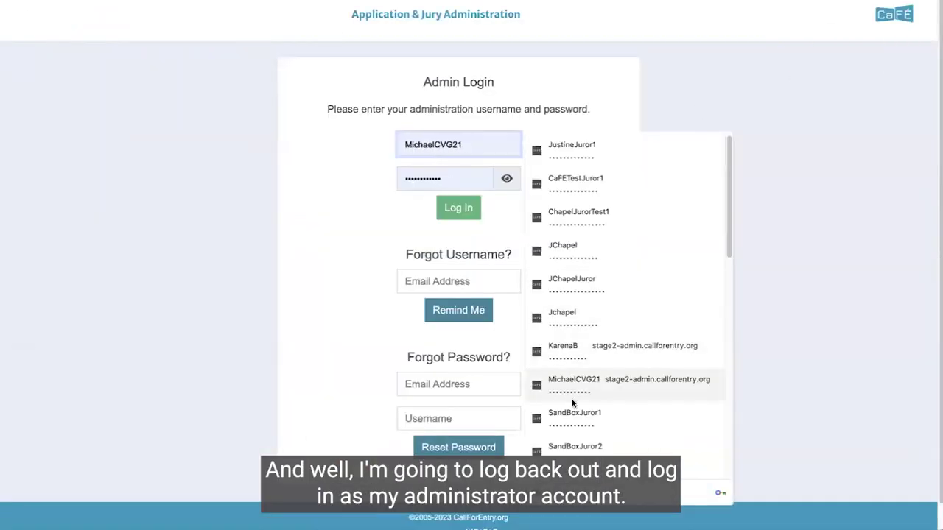
scroll(577, 331, "down", 4)
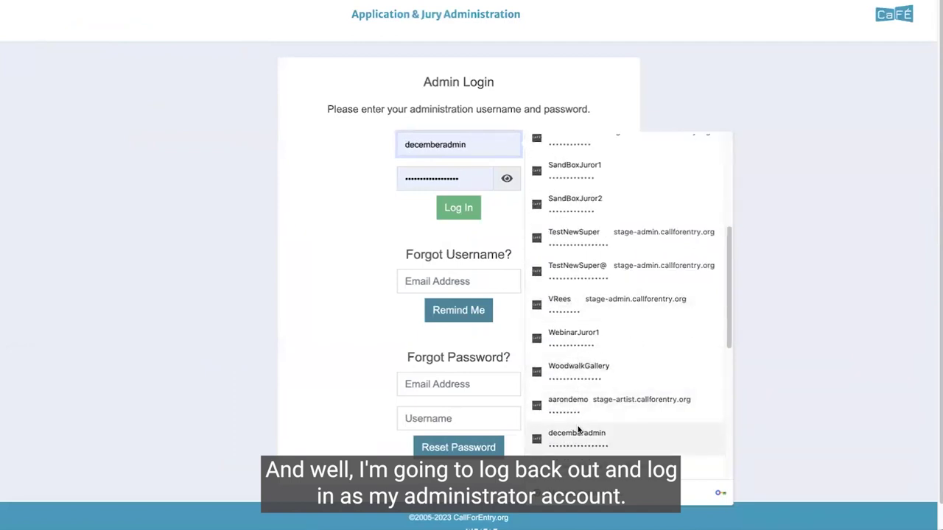
left_click(545, 434)
left_click(467, 220)
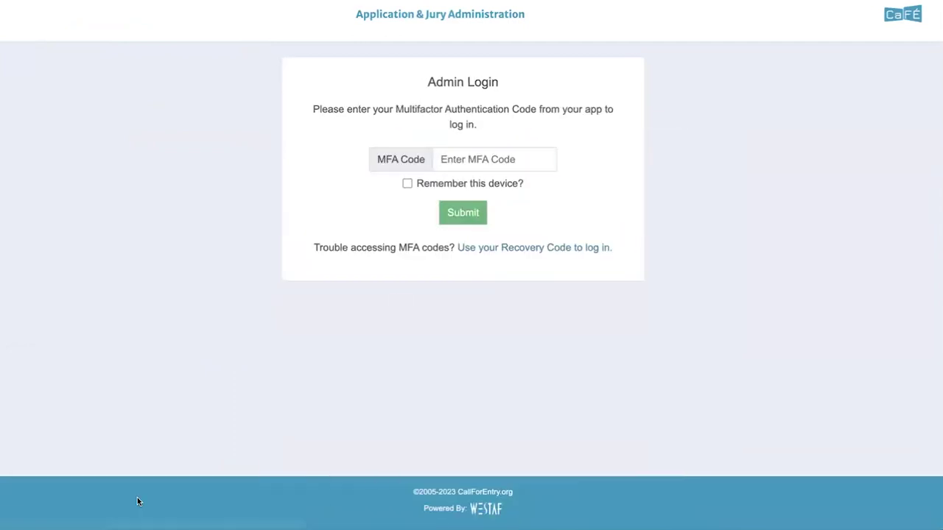
Enter the multifactor authentication code to finish the administrator sign-in.
left_click(489, 158)
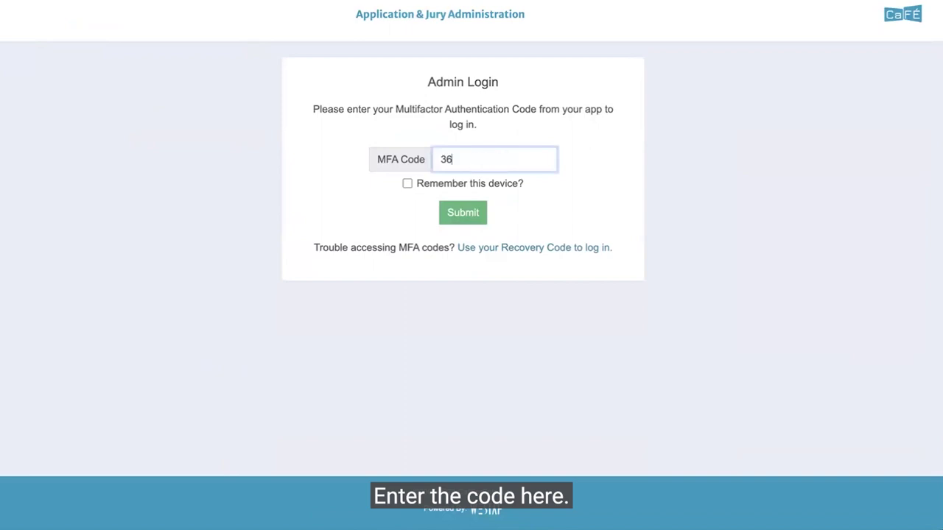
left_click(462, 212)
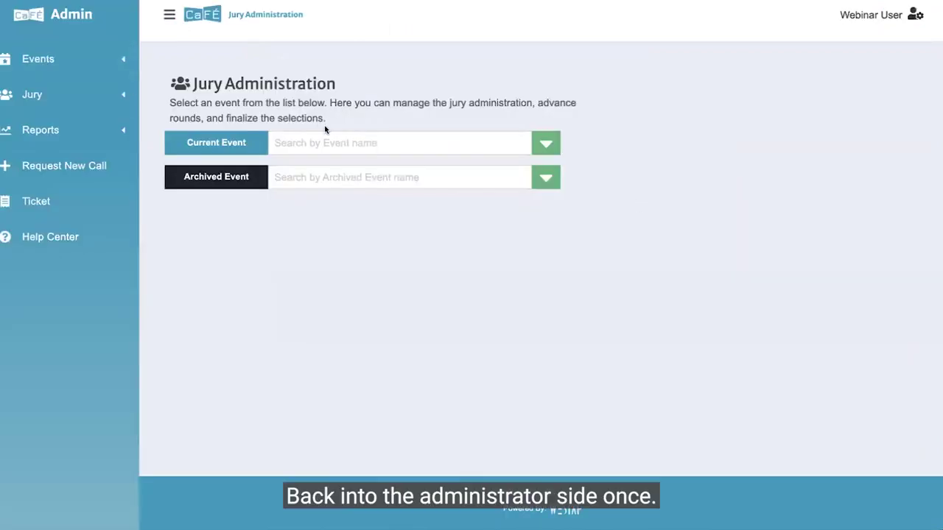
Select the 2023 CaFÉ Artwork Exhibition - DEMO ONLY event and collapse the side navigation.
left_click(328, 142)
left_click(343, 162)
left_click(169, 18)
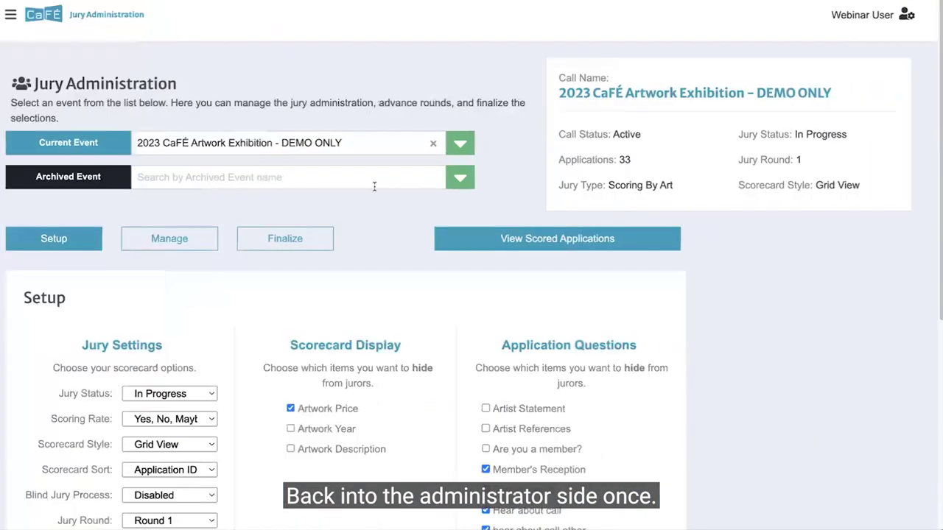
Show the scored applications and review the 33 entries' Round 1 averages and comments.
scroll(375, 211, "down", 3)
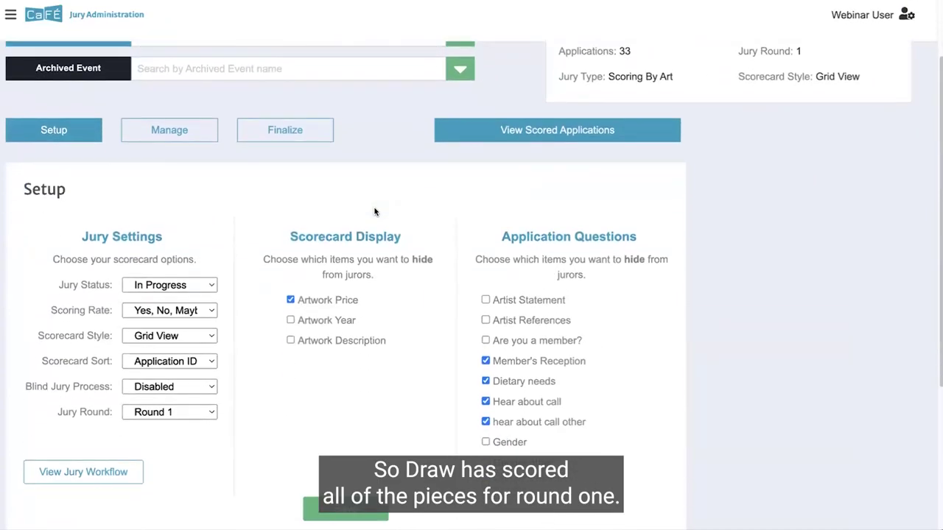
left_click(543, 130)
scroll(562, 241, "down", 5)
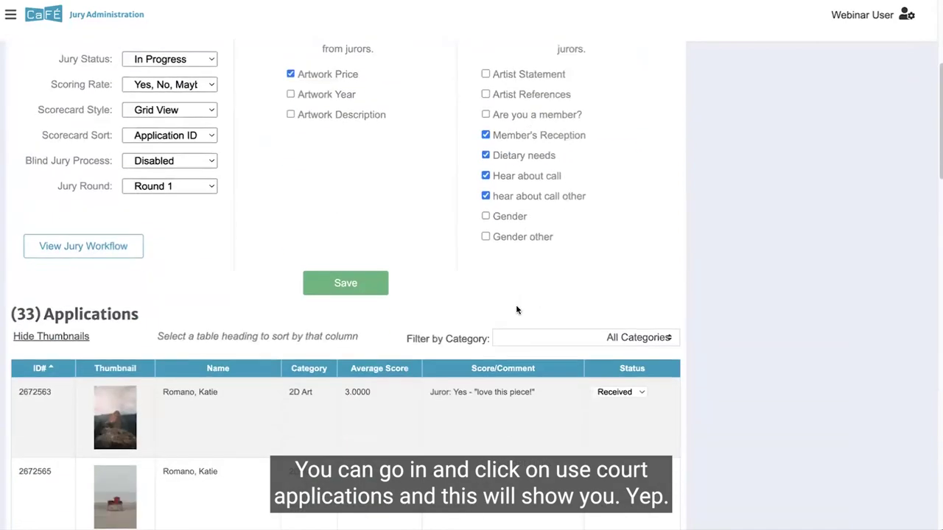
scroll(443, 297, "down", 1)
left_click_drag(476, 205, 533, 204)
scroll(311, 299, "down", 1)
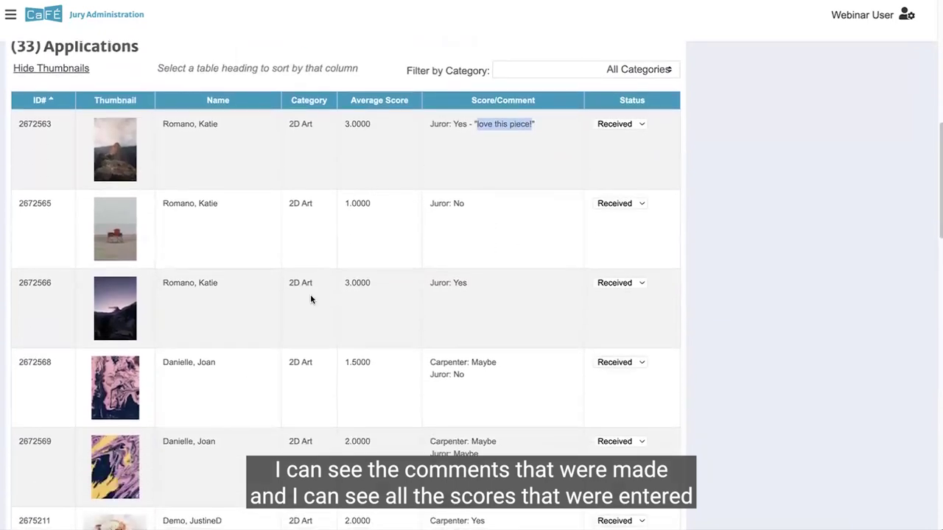
scroll(372, 337, "down", 1)
scroll(401, 324, "up", 6)
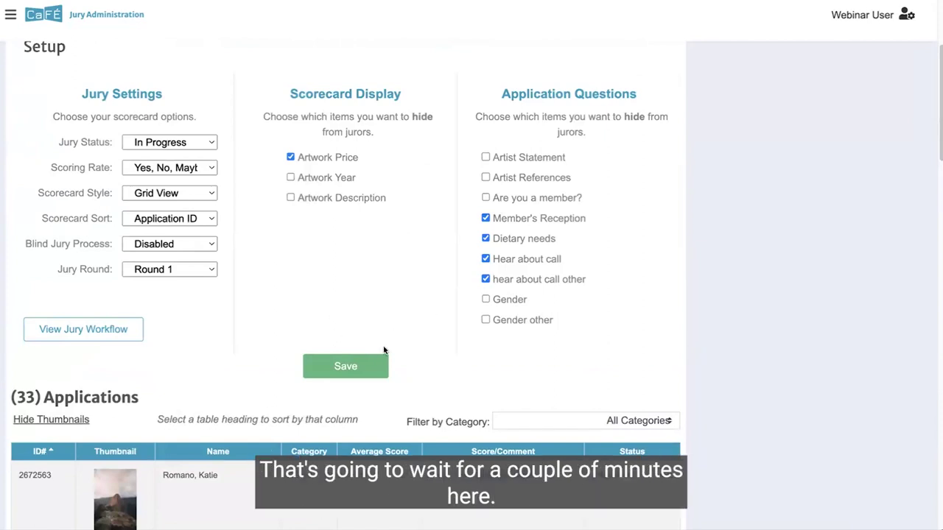
scroll(391, 357, "up", 3)
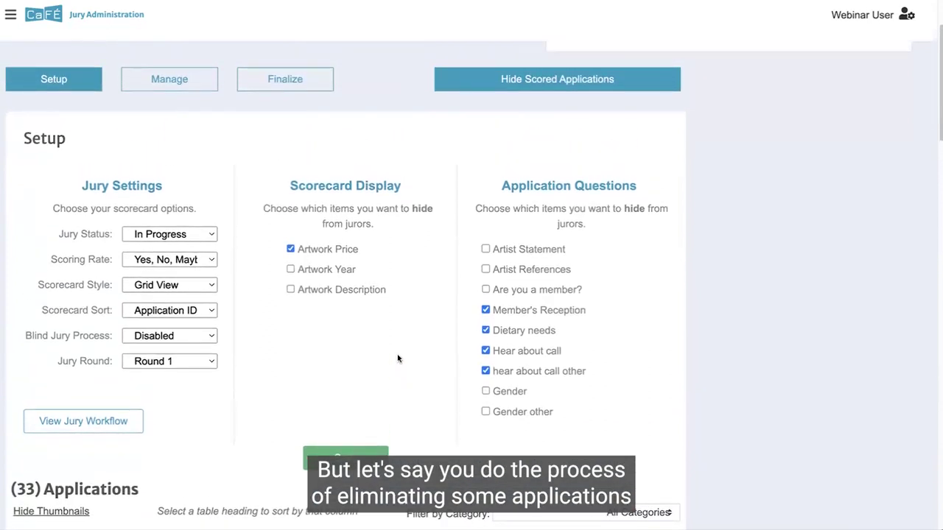
scroll(397, 358, "down", 1)
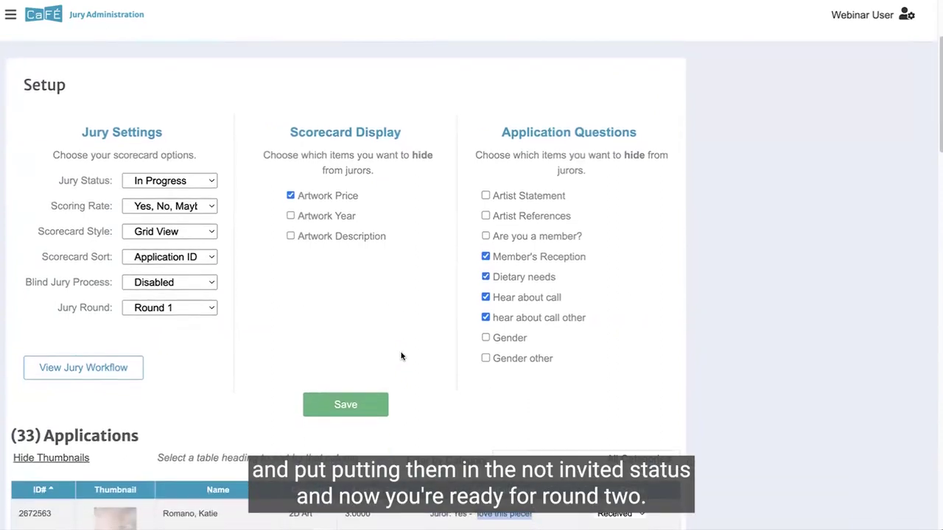
scroll(396, 358, "down", 1)
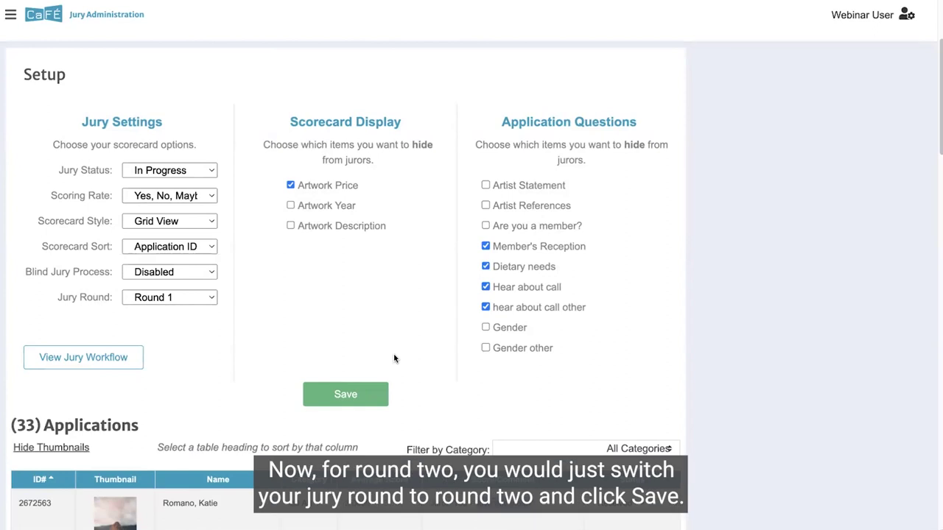
Change the Jury Round to Round 2 and save the jury settings.
left_click(159, 298)
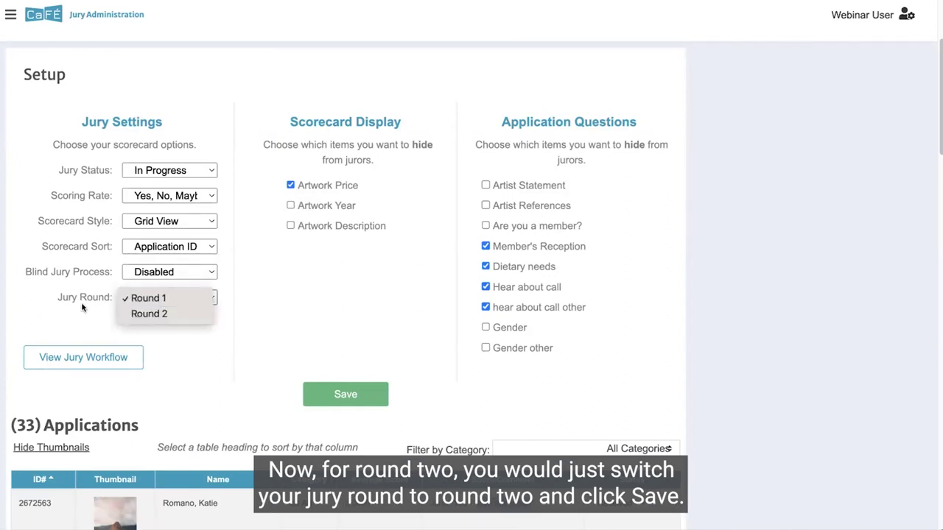
left_click(169, 314)
left_click(351, 383)
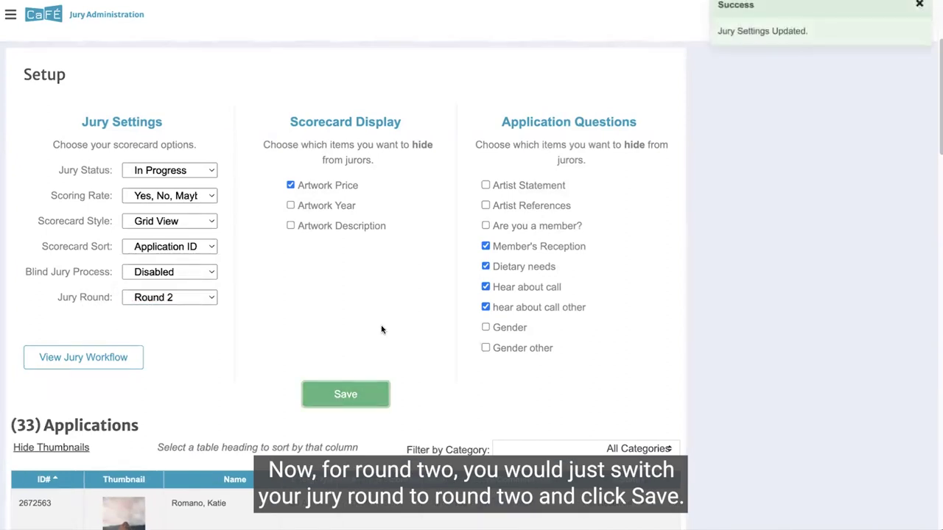
scroll(381, 330, "down", 4)
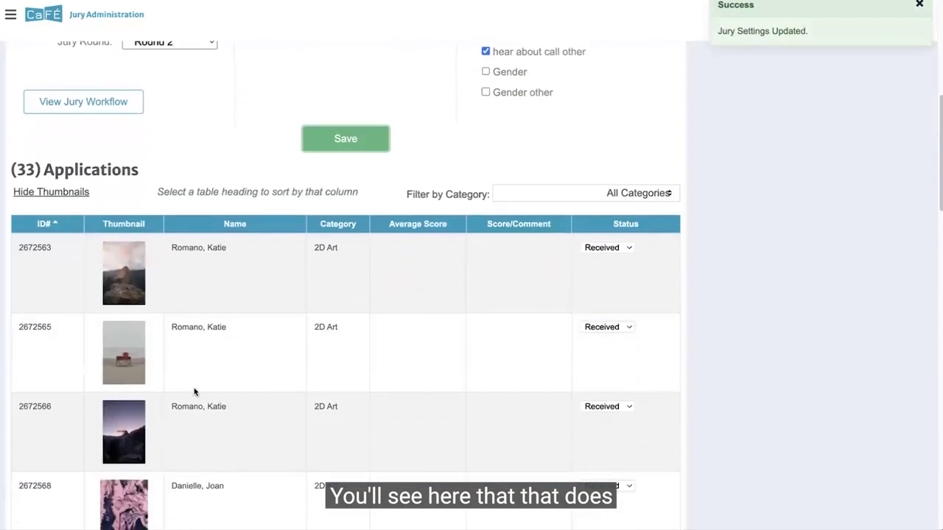
scroll(363, 359, "down", 1)
scroll(363, 359, "down", 2)
scroll(375, 352, "down", 1)
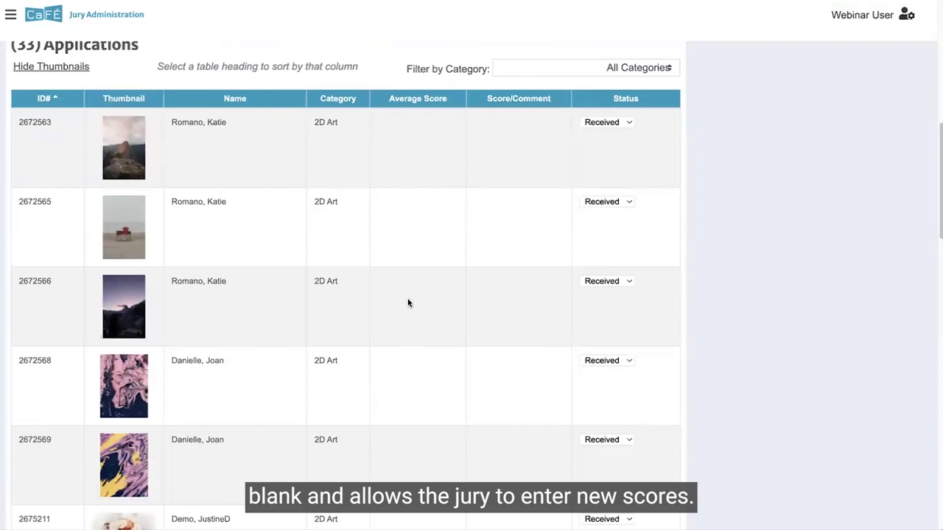
Log out of the administrator account and fill in the saved juror login.
left_click(904, 16)
left_click(863, 59)
left_click(458, 145)
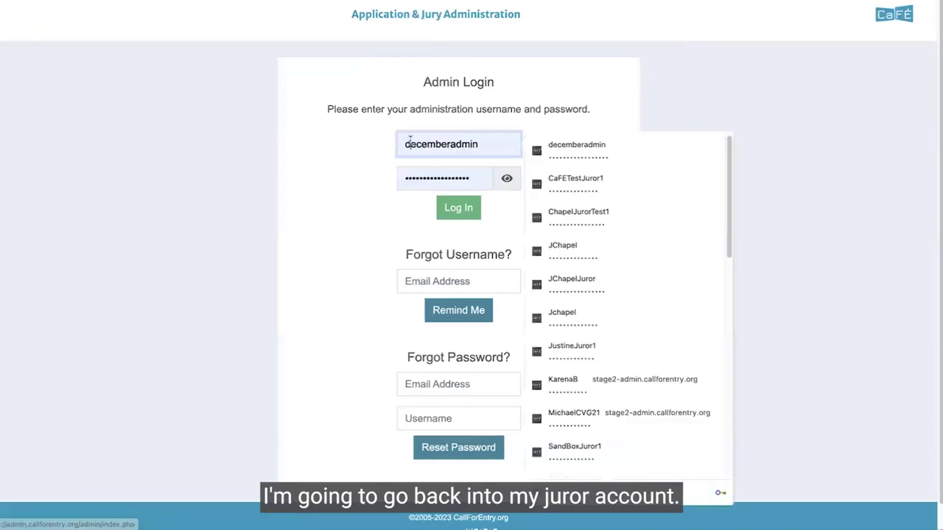
left_click(571, 348)
Sign in as the juror and select the 2023 CaFÉ Artwork Exhibition - DEMO ONLY event.
left_click(457, 212)
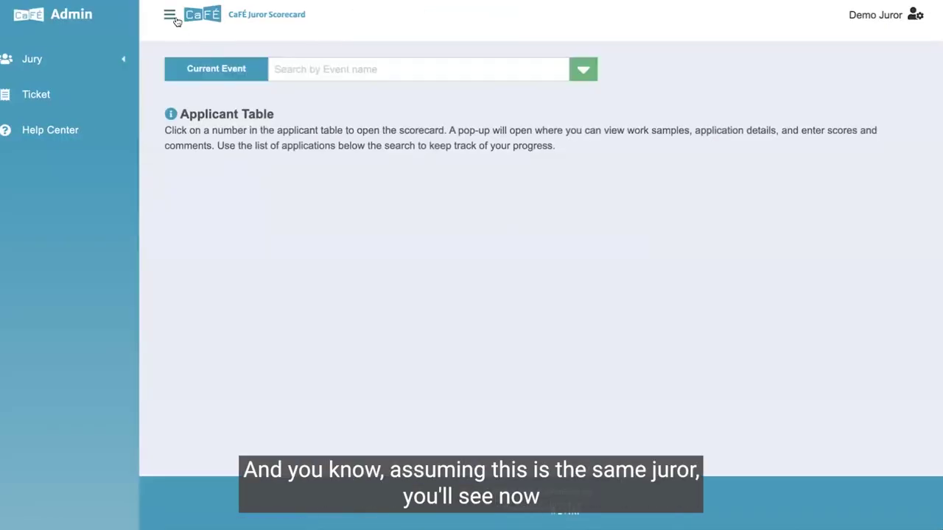
left_click(168, 16)
left_click(273, 67)
left_click(240, 94)
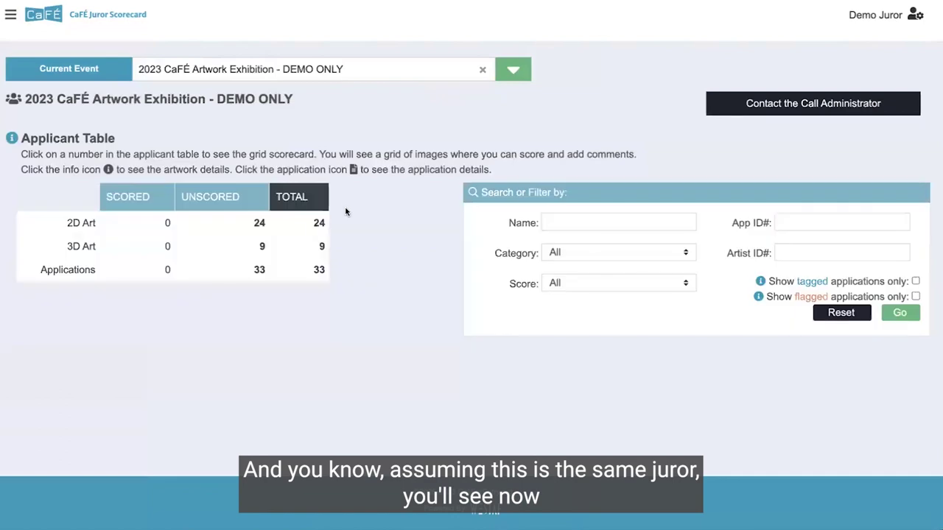
Review the grid of all 33 unscored Round 2 applications, then log out of the juror account.
left_click(258, 271)
scroll(355, 352, "down", 2)
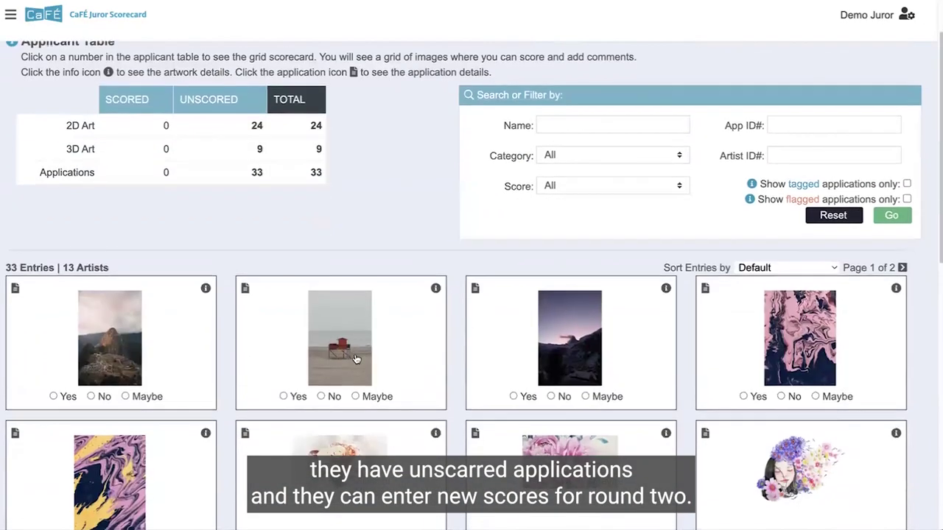
scroll(355, 353, "down", 1)
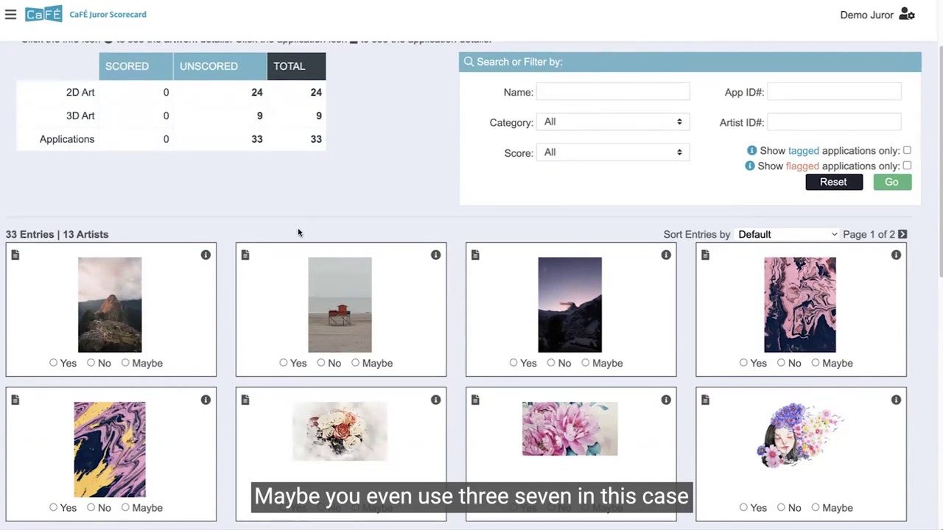
scroll(372, 243, "up", 1)
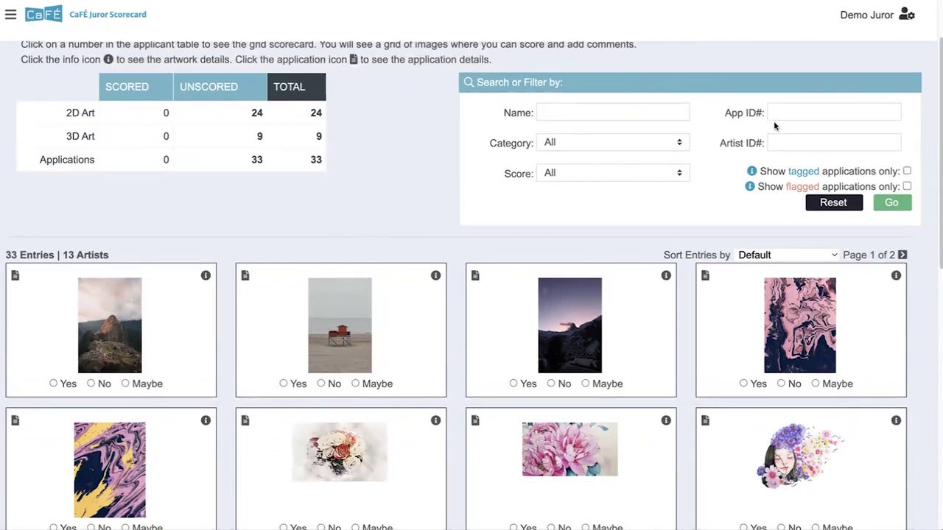
left_click(906, 16)
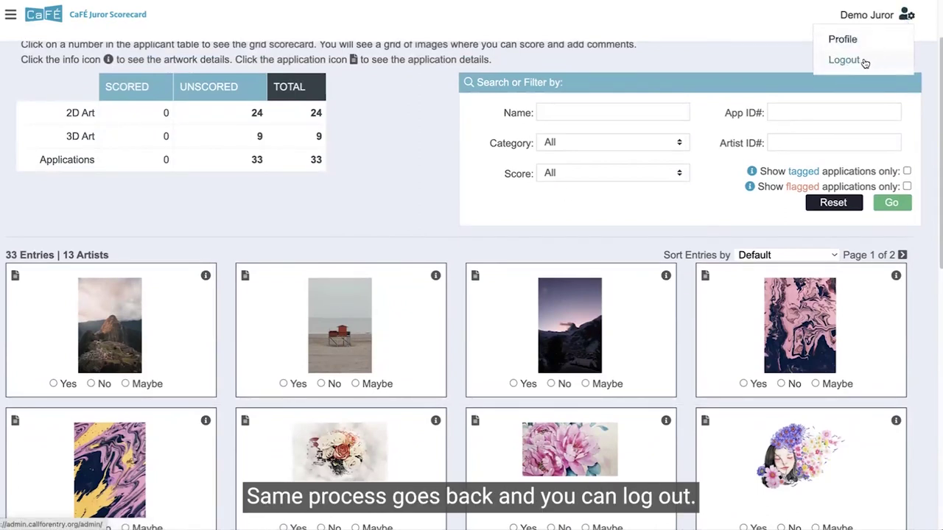
left_click(862, 60)
Sign back in with the saved administrator login and its multifactor authentication code.
left_click(449, 153)
scroll(590, 309, "down", 5)
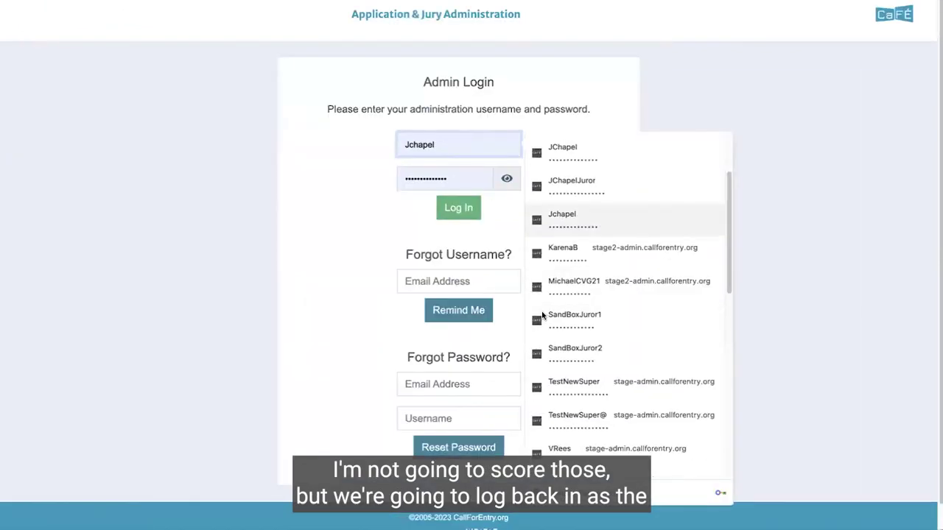
left_click(578, 384)
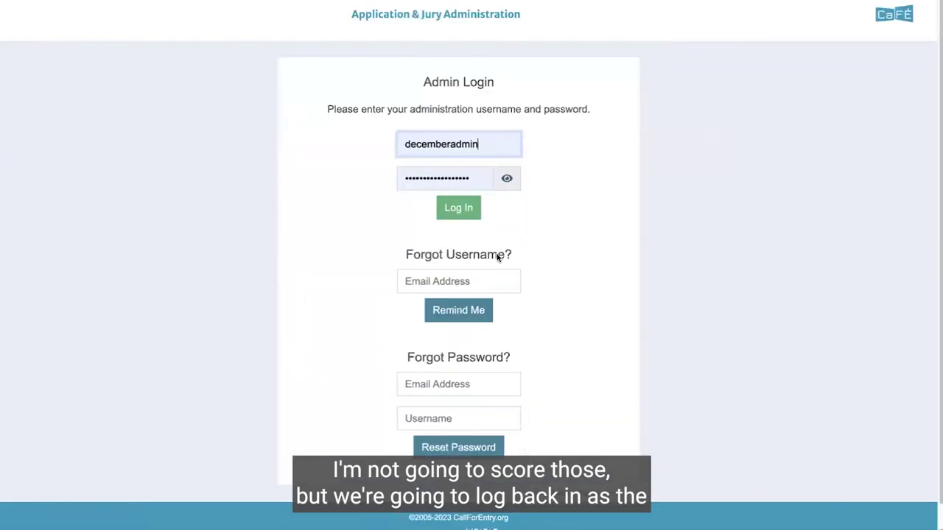
left_click(458, 208)
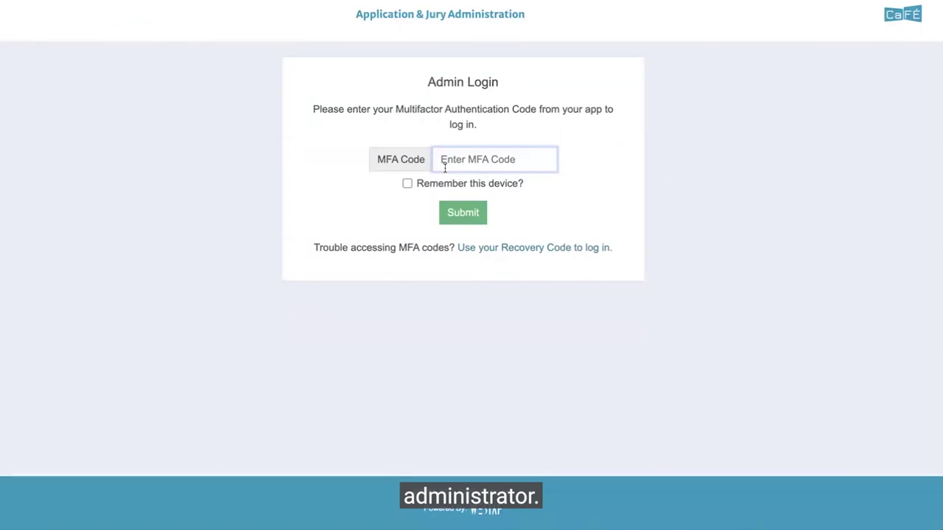
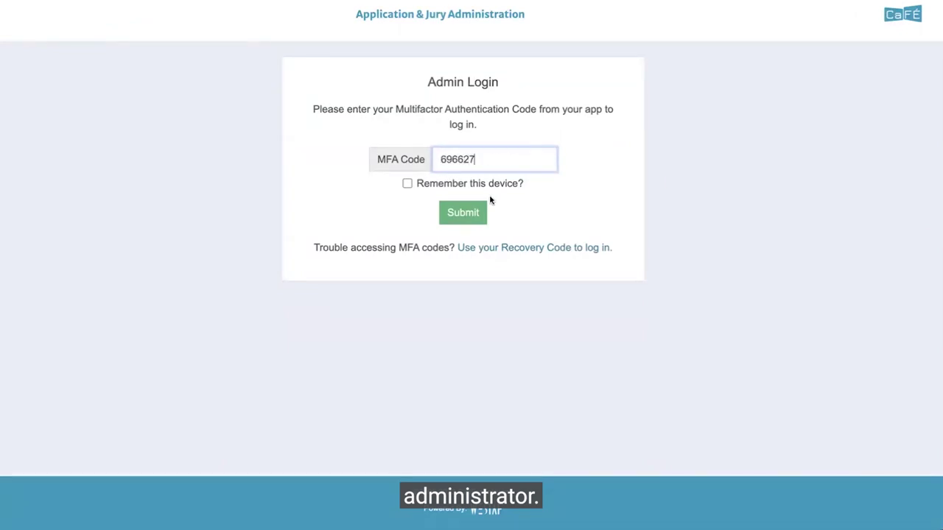
left_click(484, 207)
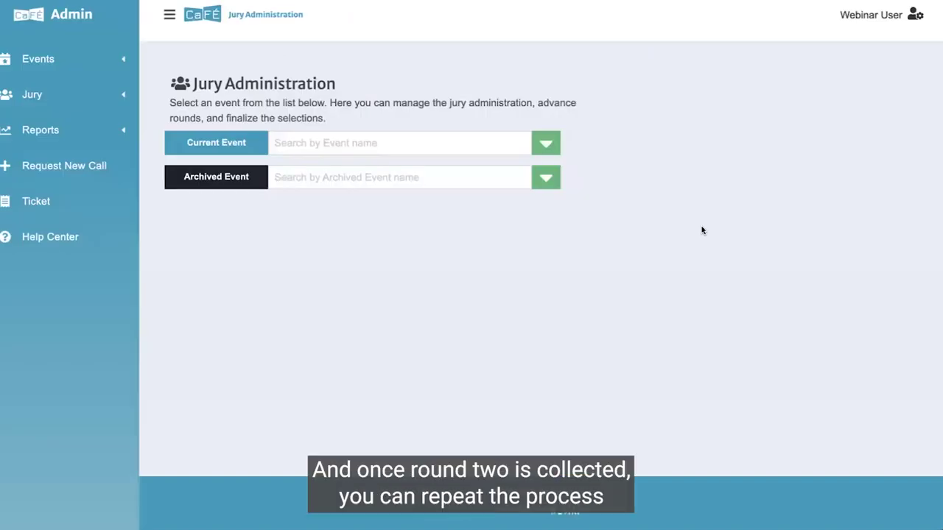
Select the 2023 CaFÉ Artwork Exhibition - DEMO ONLY event and collapse the side navigation.
left_click(483, 150)
left_click(467, 170)
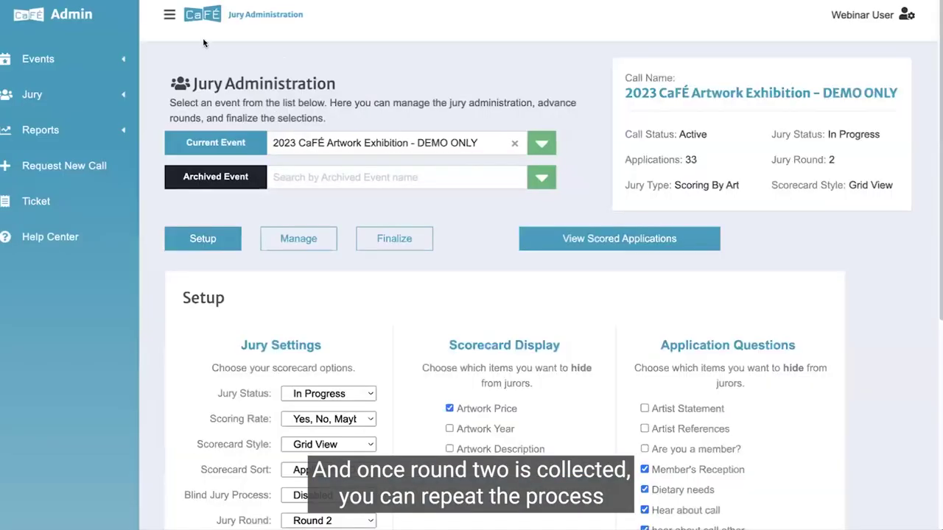
left_click(174, 21)
scroll(395, 223, "down", 3)
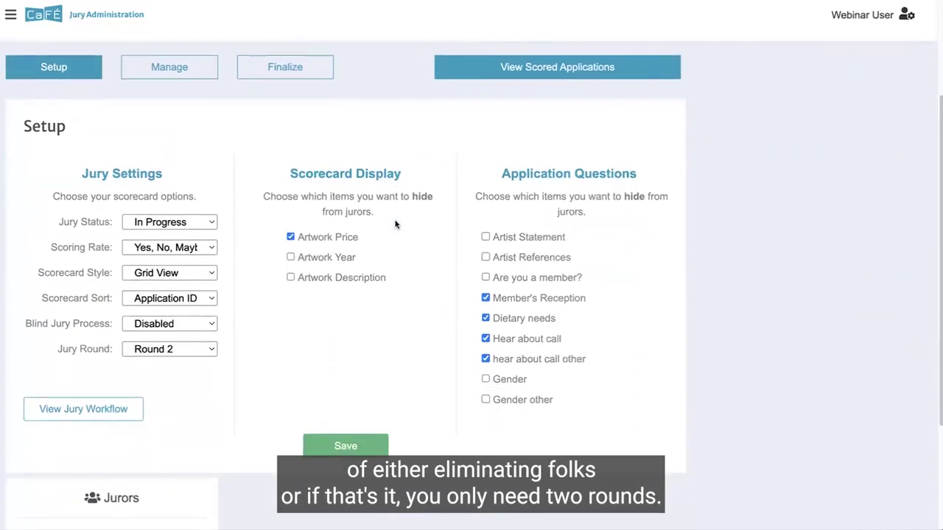
scroll(413, 235, "down", 2)
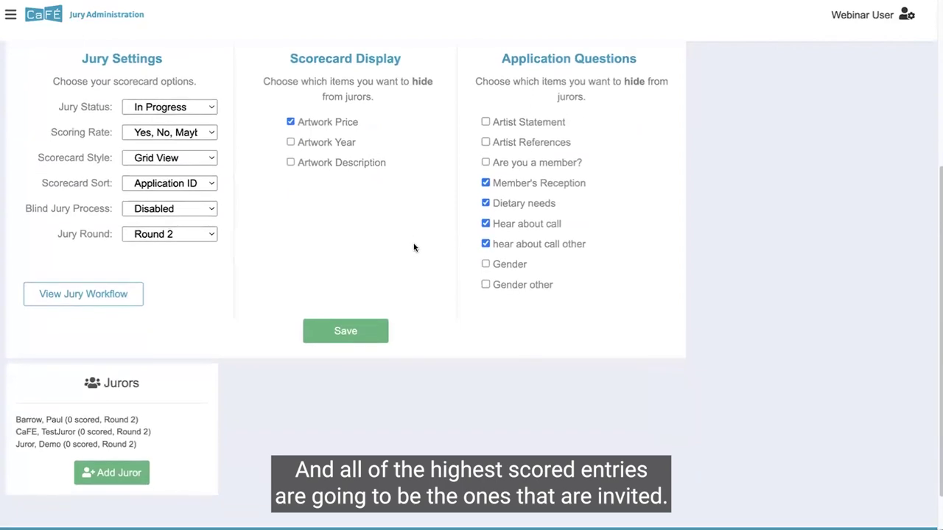
scroll(419, 250, "up", 4)
Show the scored applications list, which holds no Round 2 scores yet.
left_click(500, 190)
scroll(372, 255, "down", 3)
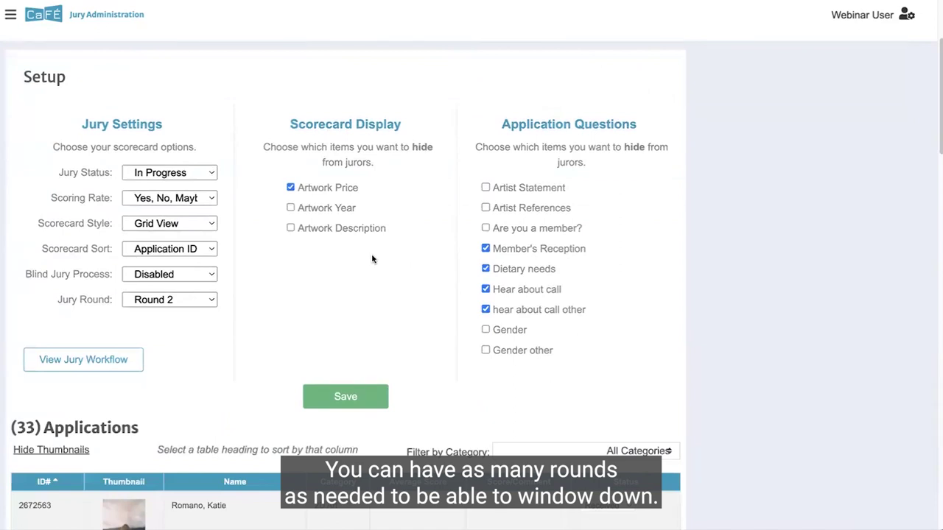
scroll(420, 246, "down", 2)
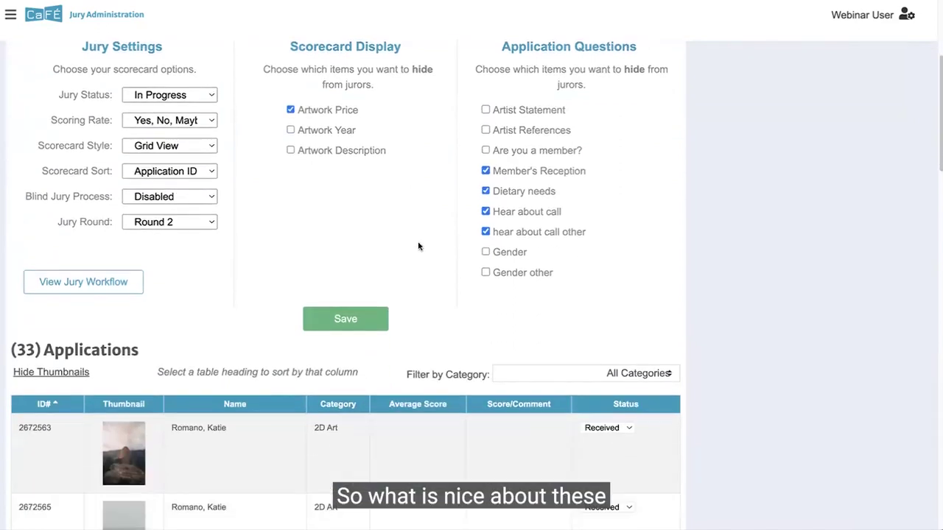
scroll(165, 434, "down", 3)
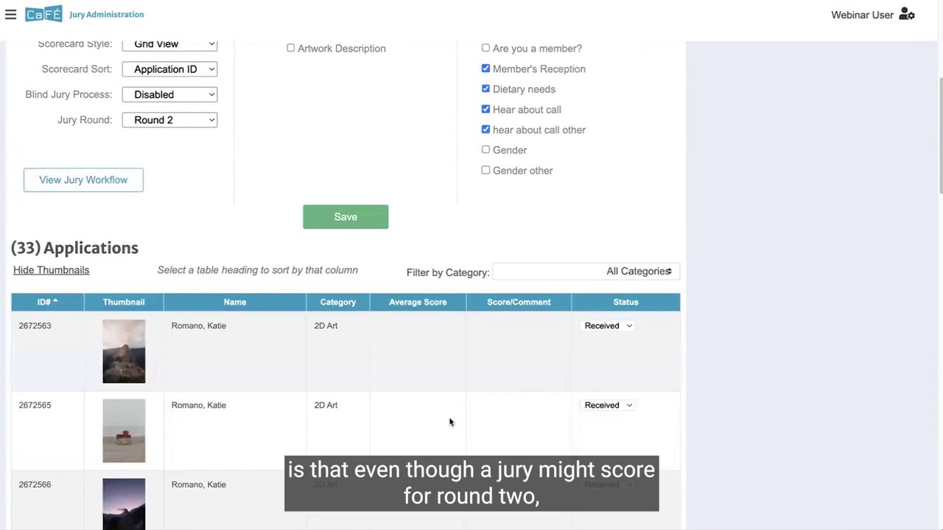
left_click(179, 122)
Set the Jury Round back to Round 1 and save the jury settings.
left_click(169, 109)
left_click(346, 214)
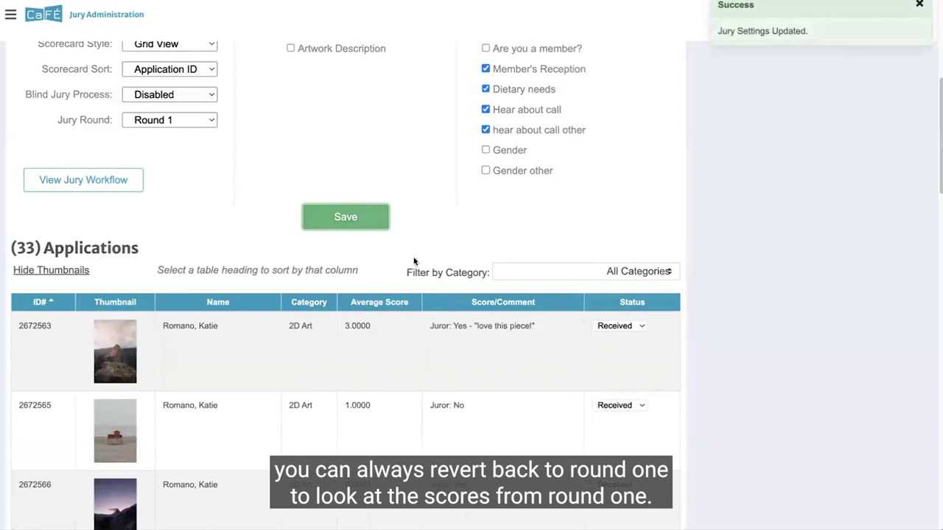
scroll(414, 261, "down", 1)
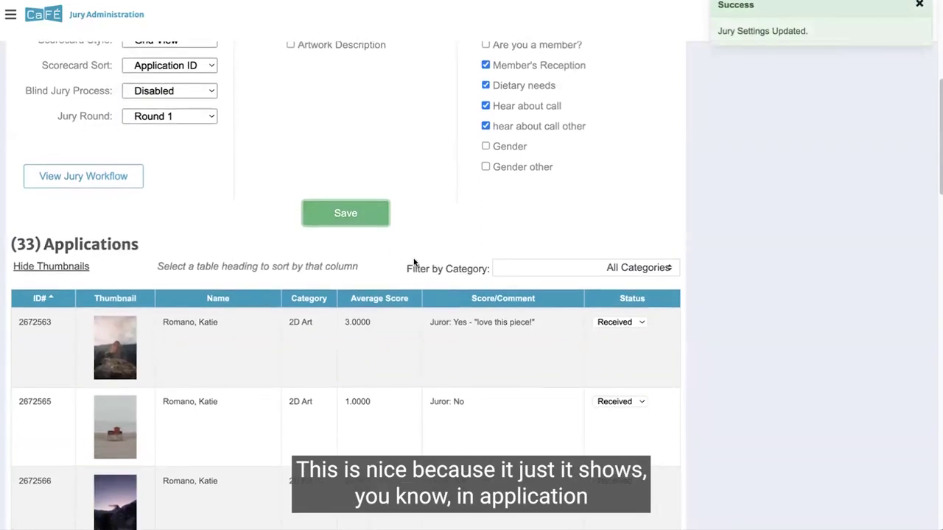
scroll(413, 262, "up", 1)
scroll(413, 263, "up", 2)
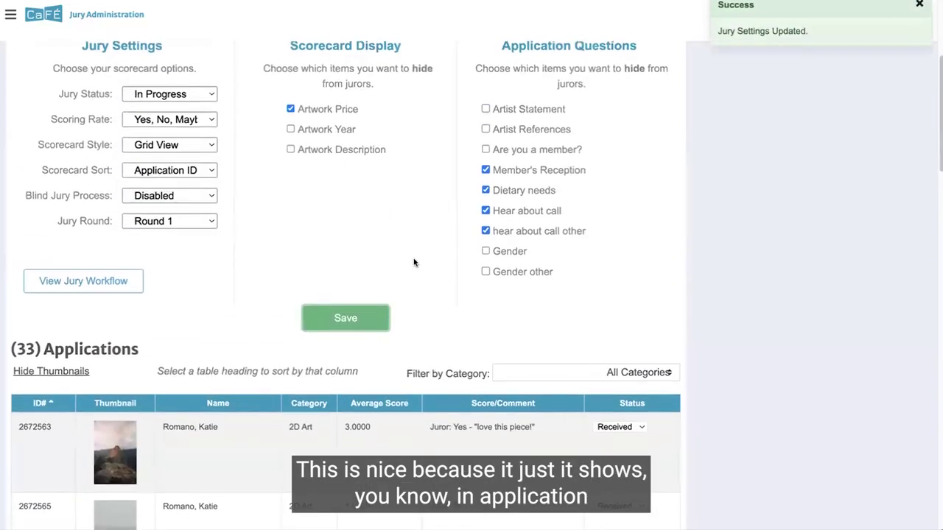
scroll(413, 261, "up", 1)
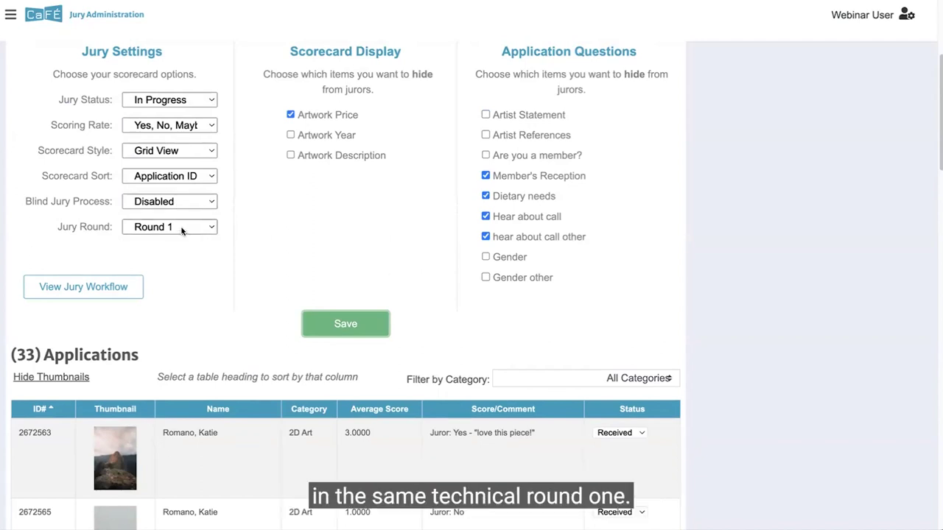
Keep Round 1 selected and review the restored Round 1 averages and comments.
left_click(152, 231)
left_click(230, 233)
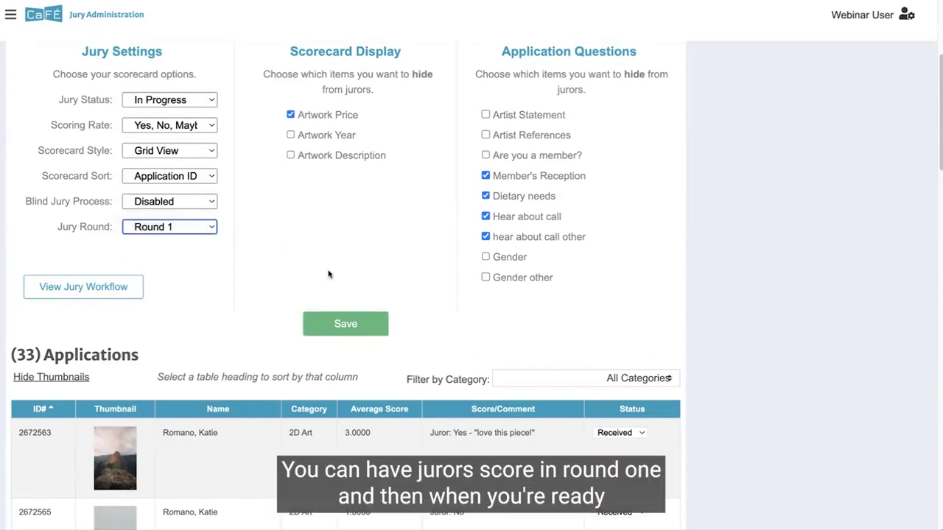
scroll(357, 287, "down", 1)
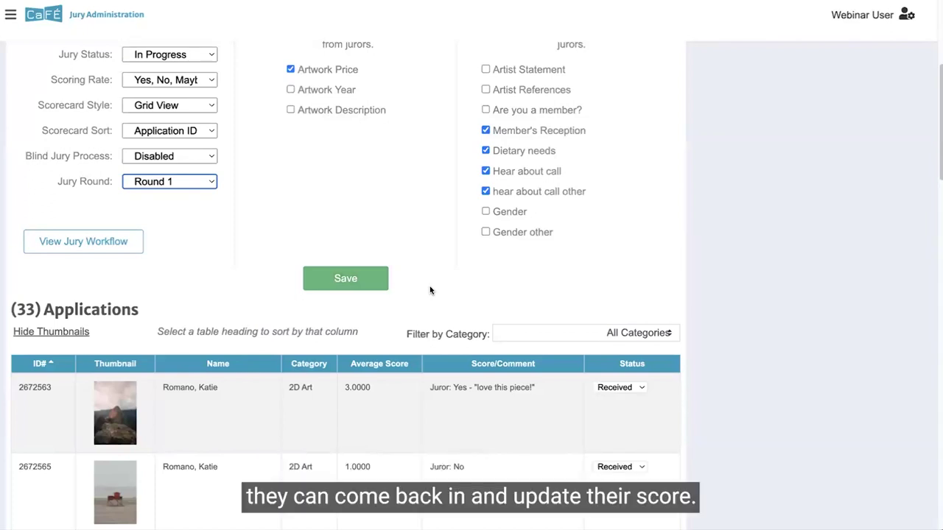
scroll(431, 291, "down", 1)
scroll(431, 292, "down", 1)
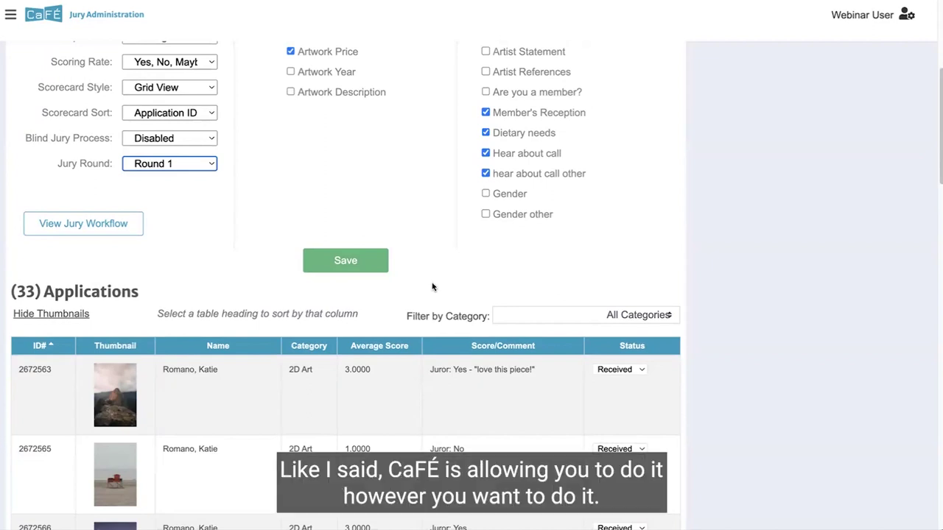
scroll(443, 289, "up", 2)
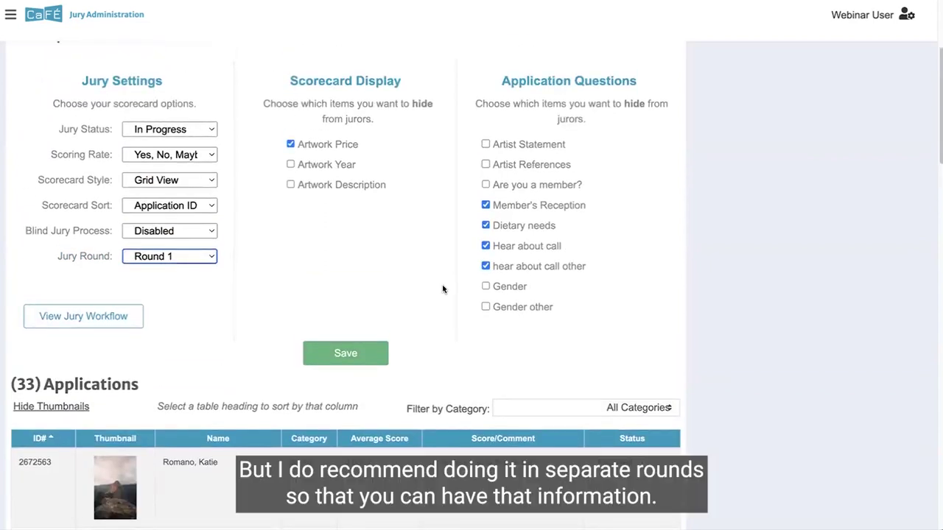
left_click(184, 258)
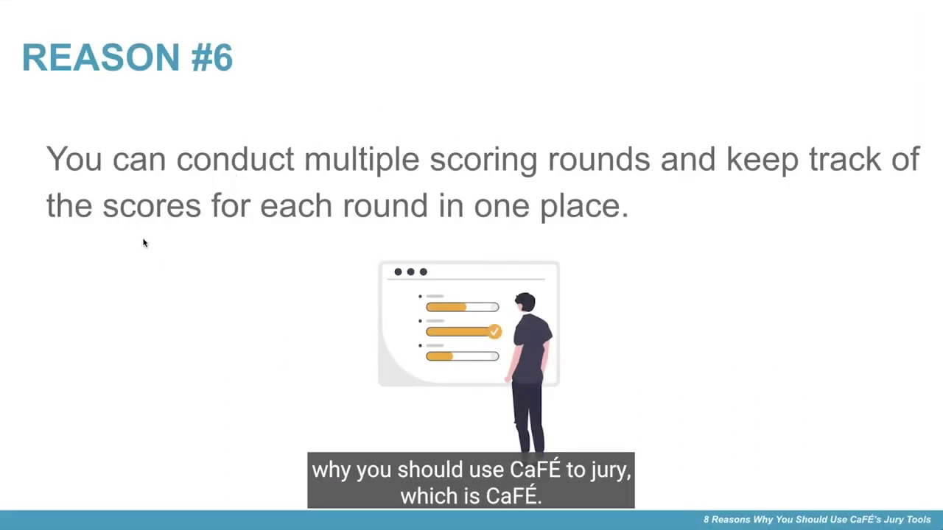
Advance the presentation to the Reason #7 slide.
key("Right")
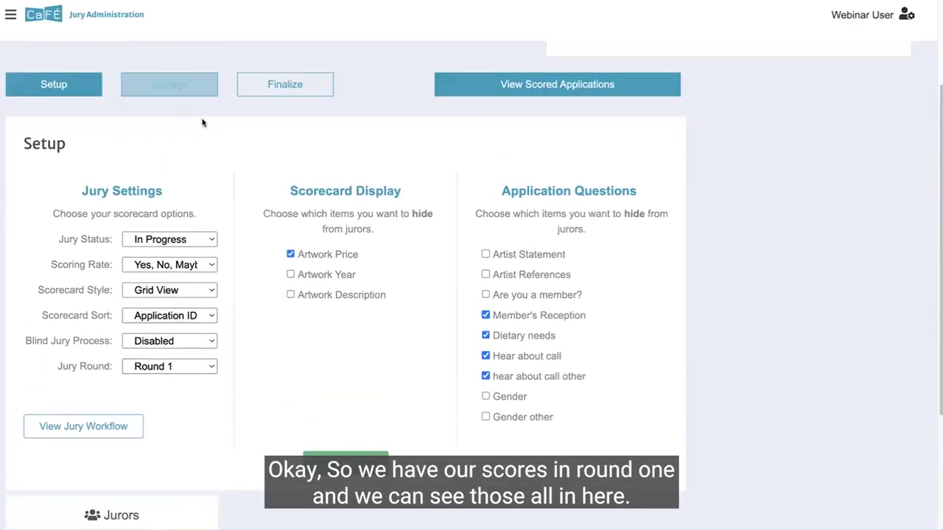
From the scored applications, open Manage and go to Change Status to Not Invited.
scroll(302, 237, "down", 1)
scroll(308, 242, "up", 3)
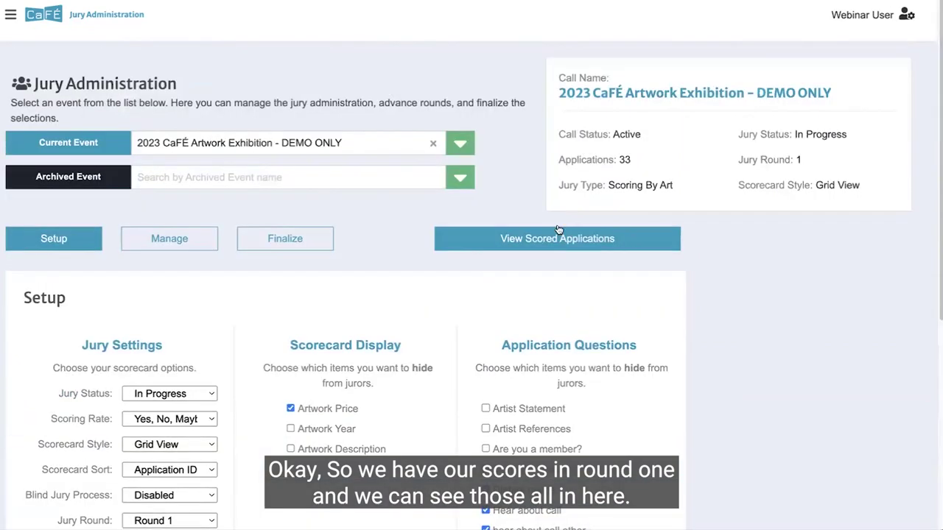
left_click(501, 237)
scroll(472, 262, "down", 5)
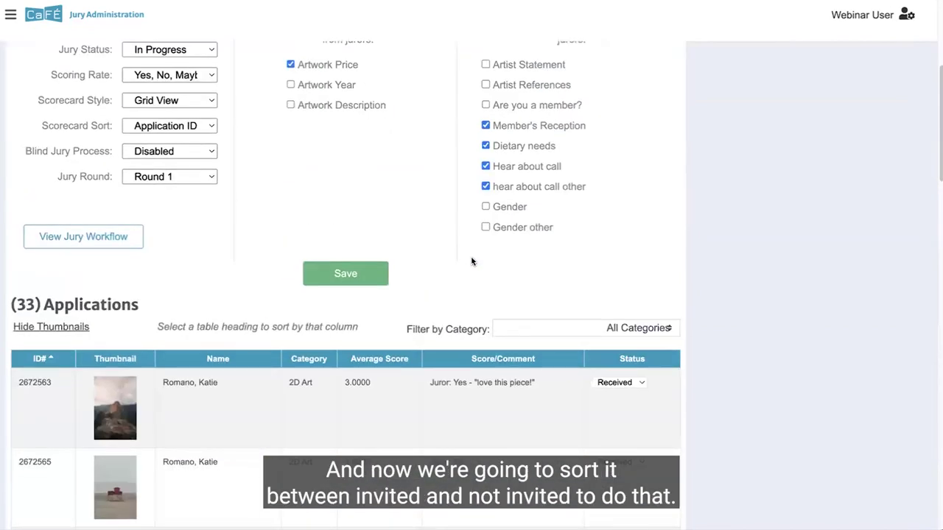
scroll(472, 261, "up", 1)
scroll(472, 261, "up", 5)
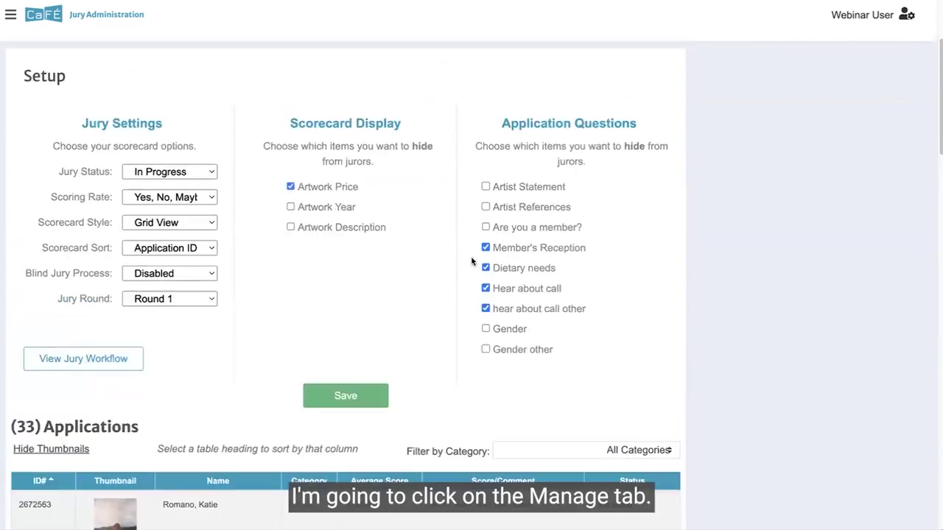
left_click(175, 234)
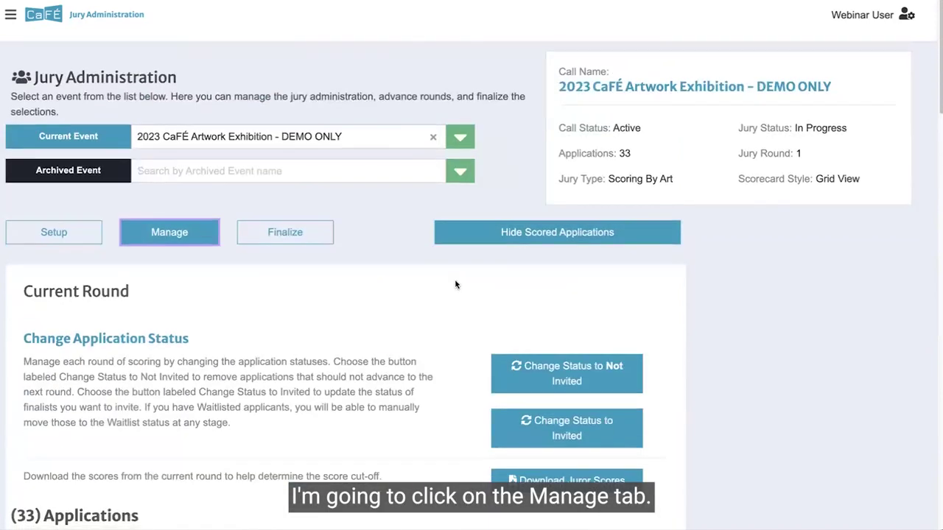
scroll(464, 280, "down", 2)
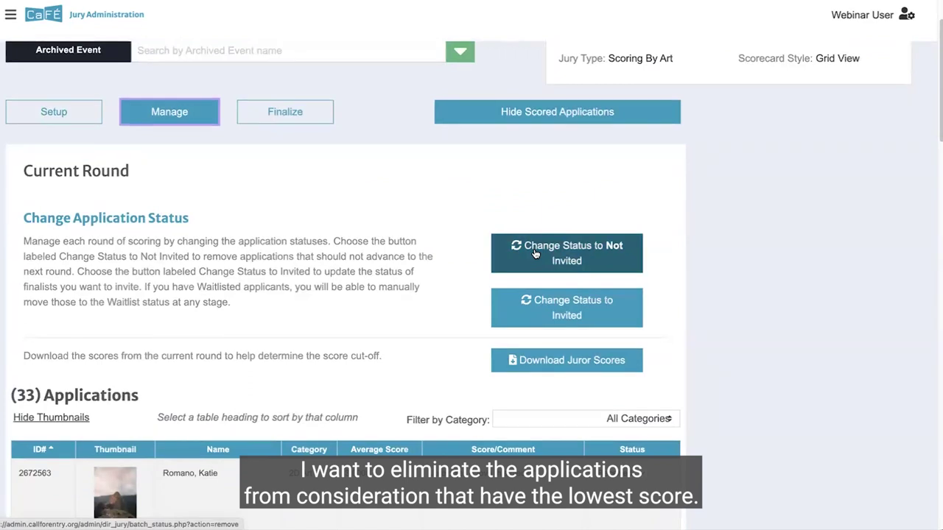
left_click(535, 253)
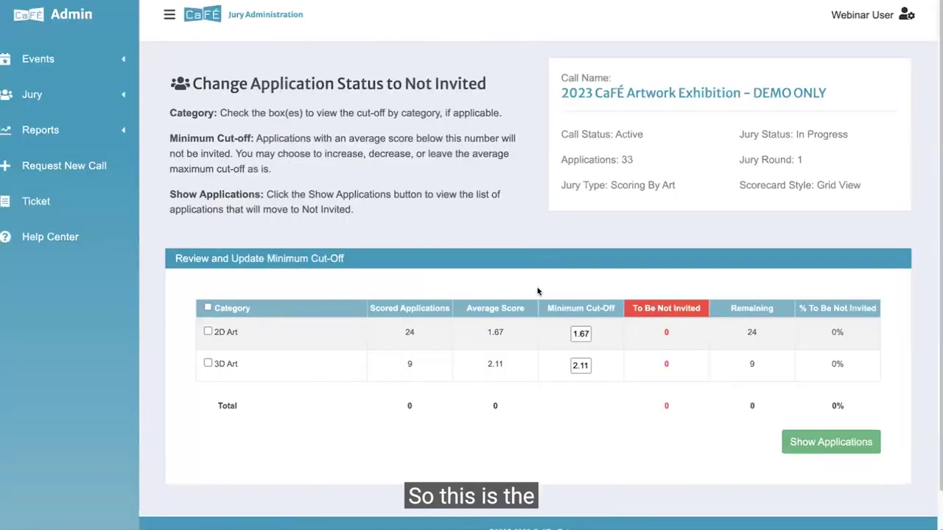
Include both 2D Art and 3D Art in the cut-off, keeping 2D Art at 1.67, for 18 Not Invited.
left_click(169, 14)
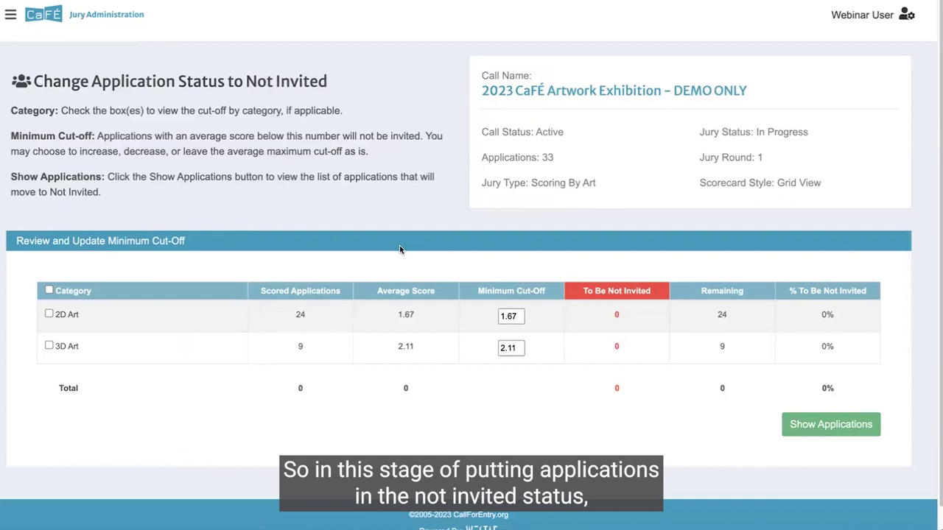
left_click(49, 291)
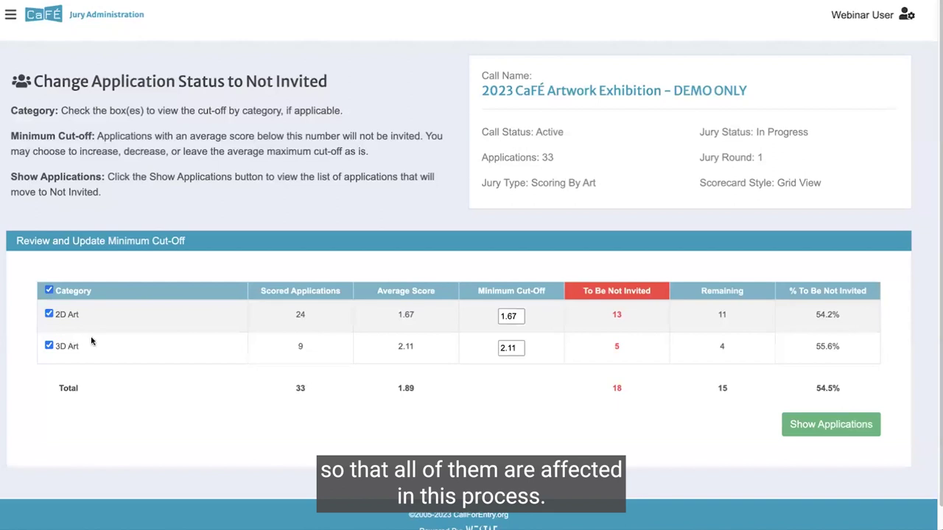
left_click(48, 290)
left_click(49, 314)
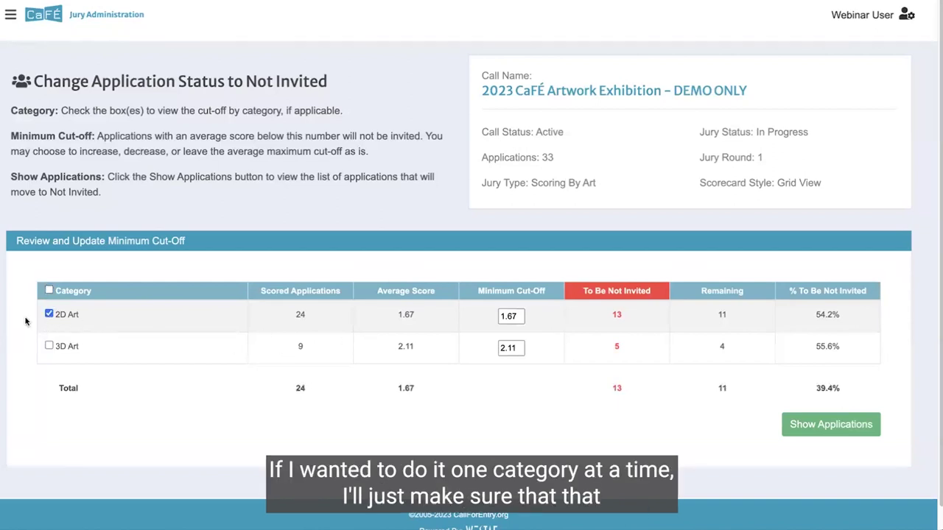
left_click(49, 290)
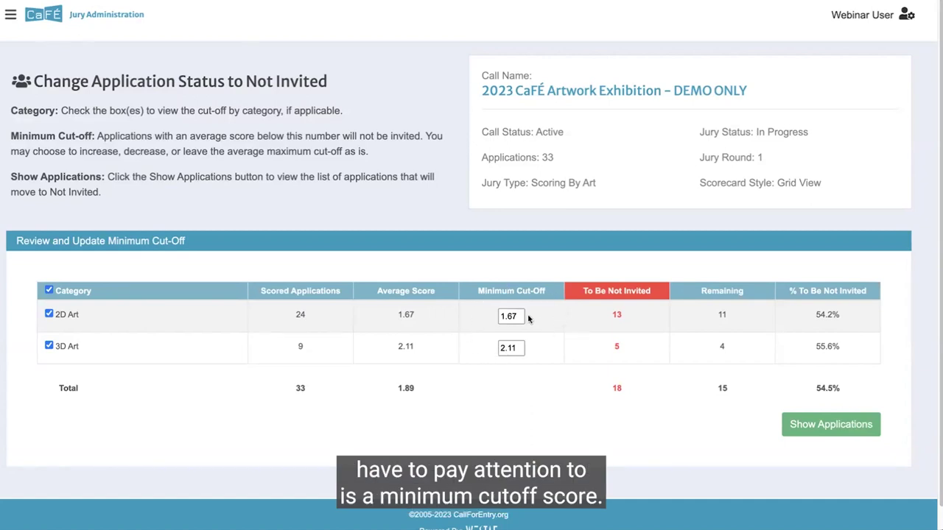
left_click_drag(501, 316, 522, 316)
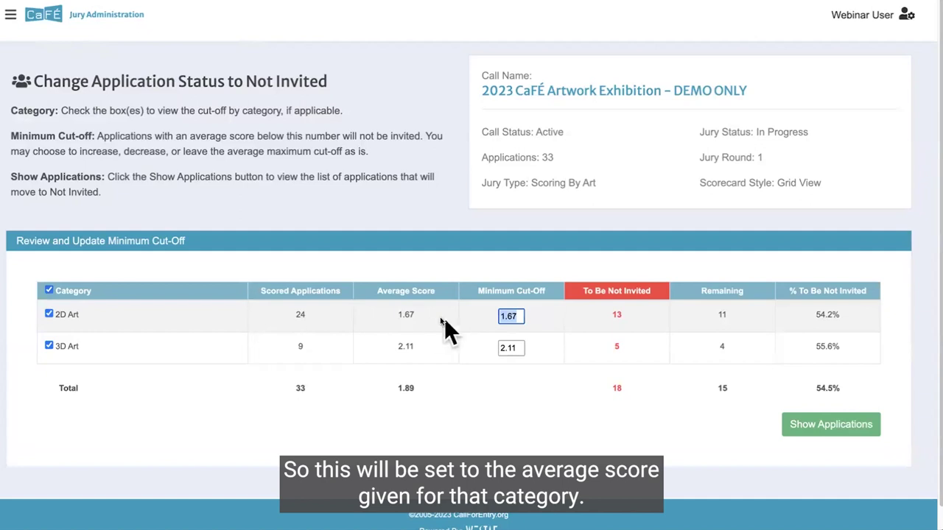
left_click(539, 327)
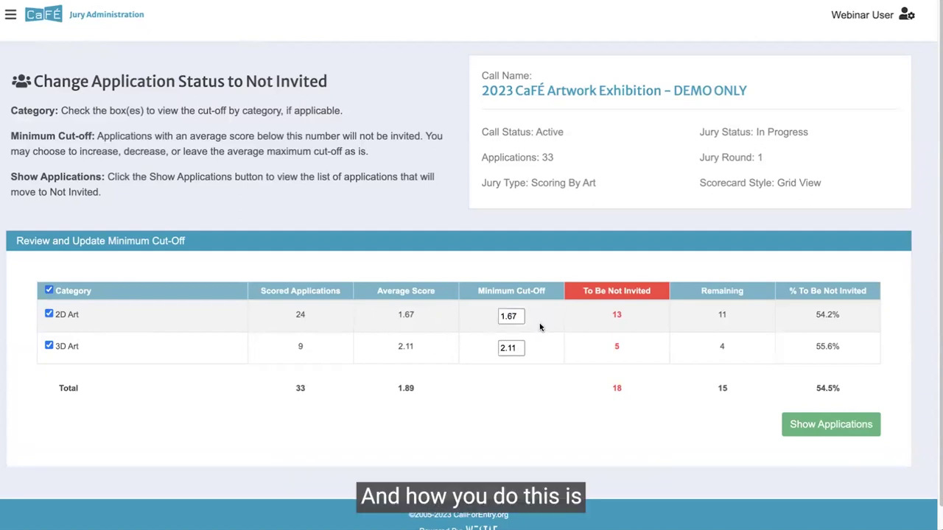
scroll(539, 327, "down", 1)
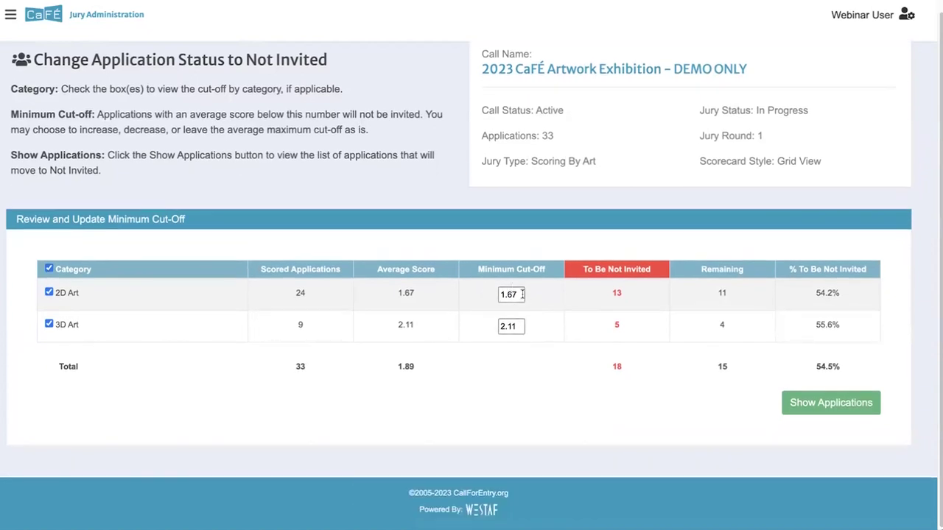
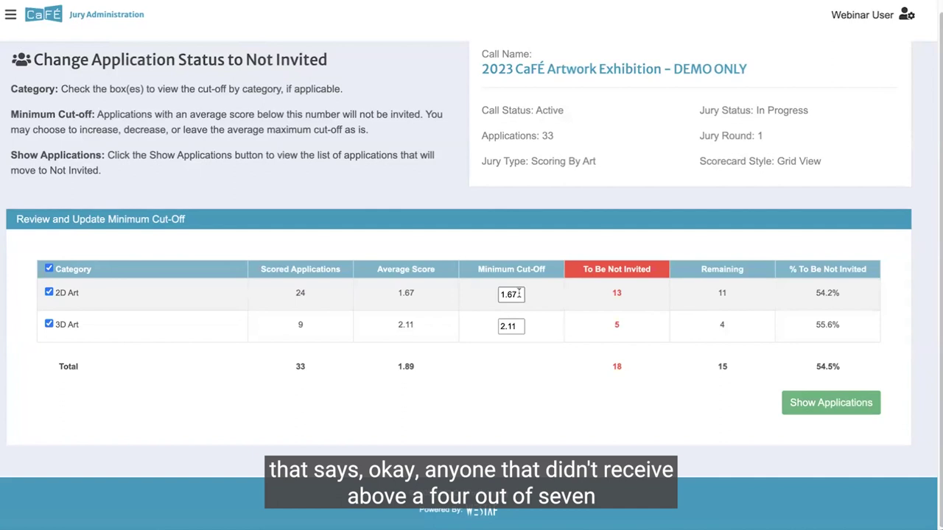
Set both the 2D Art and 3D Art minimum cut-offs to 4.
double_click(519, 294)
type("4")
key("Tab")
type("4")
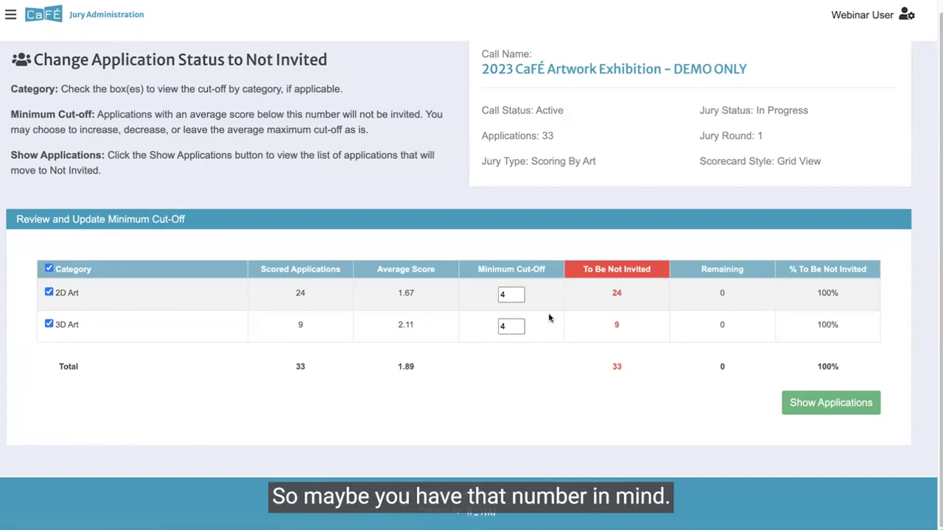
Try 2D Art cut-off values of 3, 2, 1, 3 and 2, watching the counts update.
left_click(507, 294)
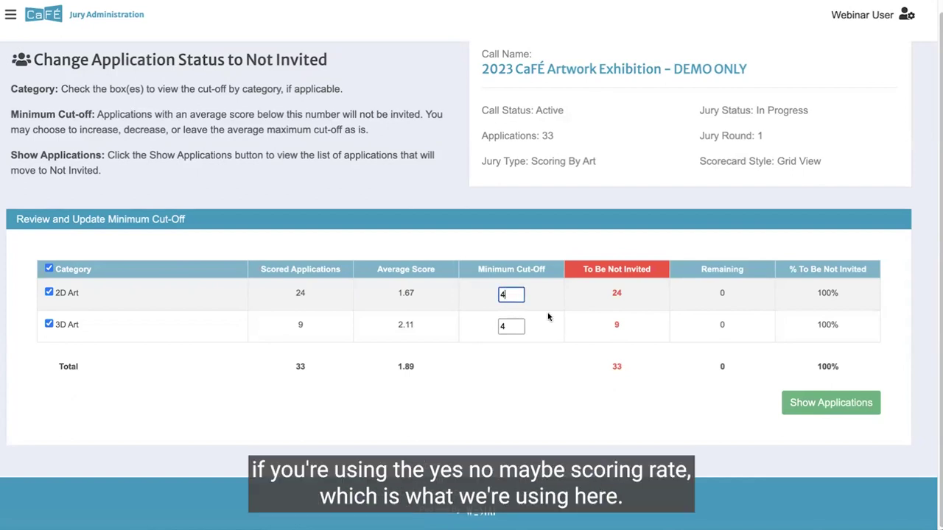
key("BackSpace")
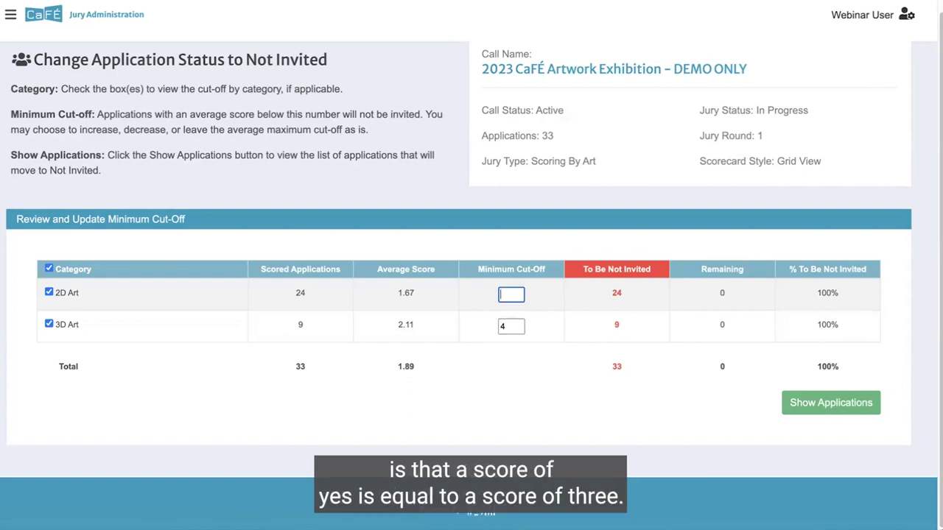
type("3")
key("BackSpace")
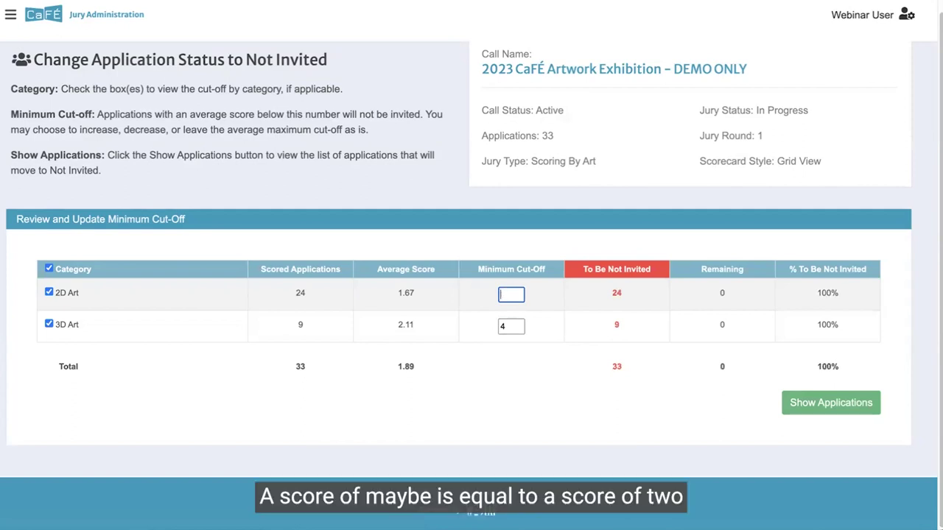
type("2")
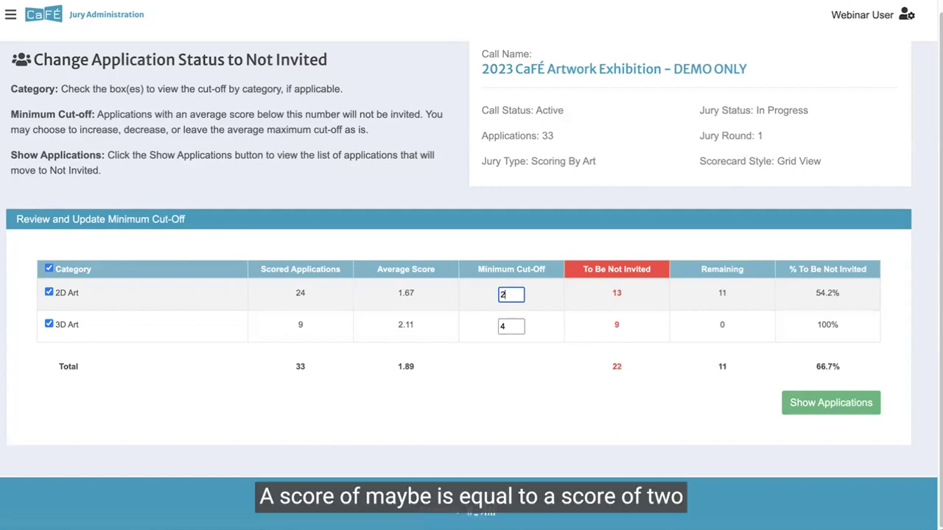
key("BackSpace")
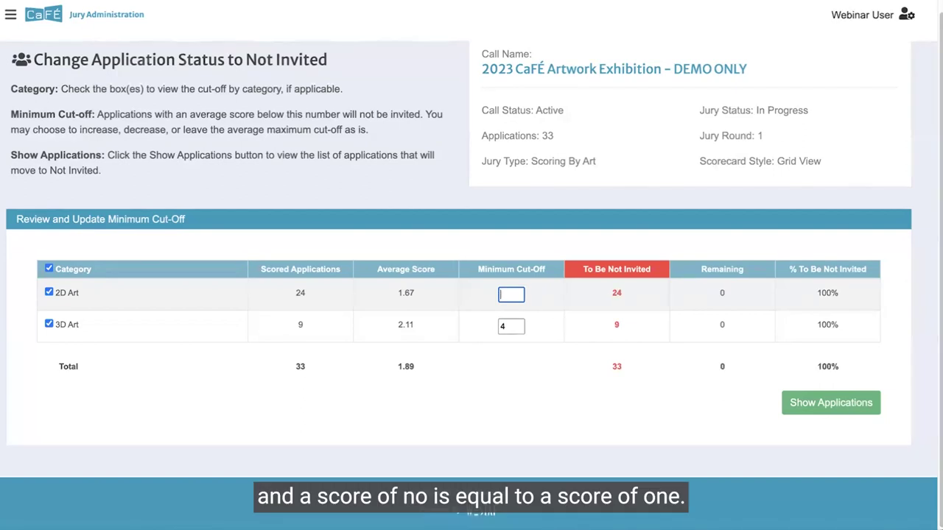
type("1")
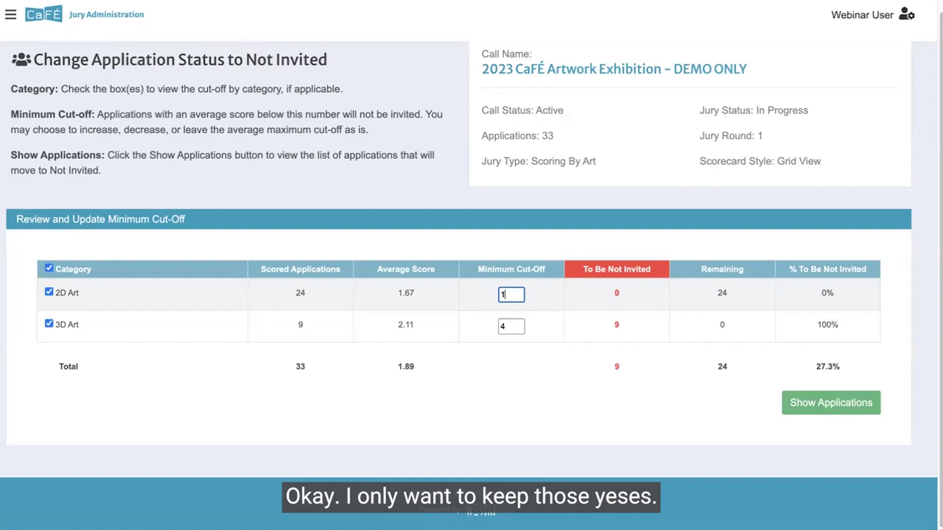
key("BackSpace")
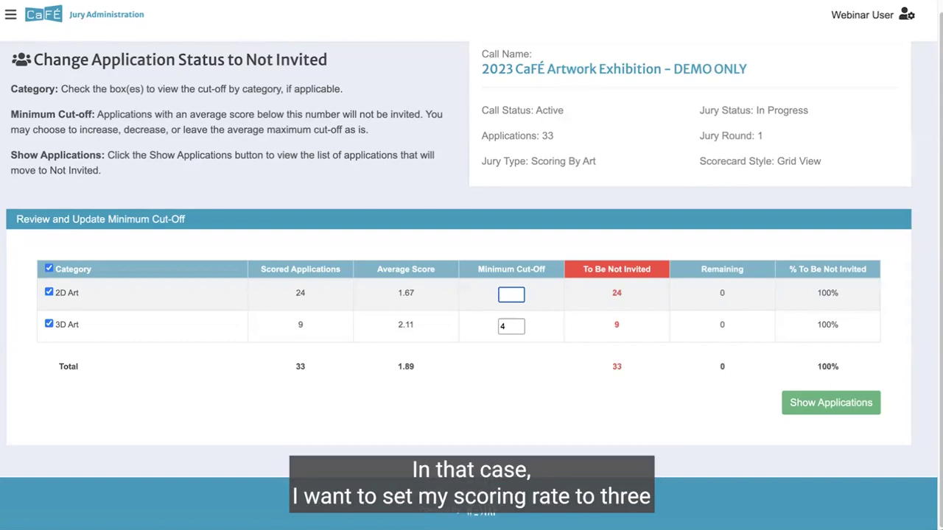
type("3")
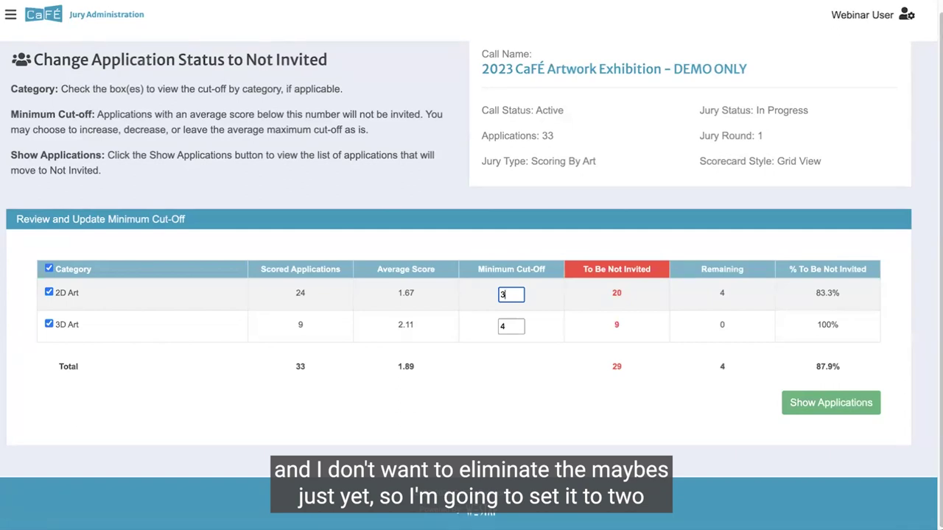
type("2")
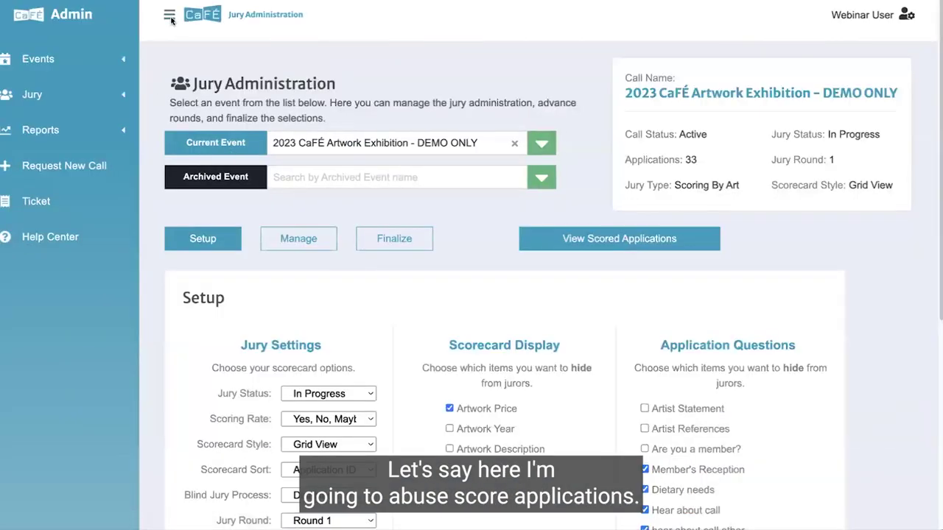
Hide the side panel and display the list of scored applications.
left_click(171, 19)
left_click(452, 238)
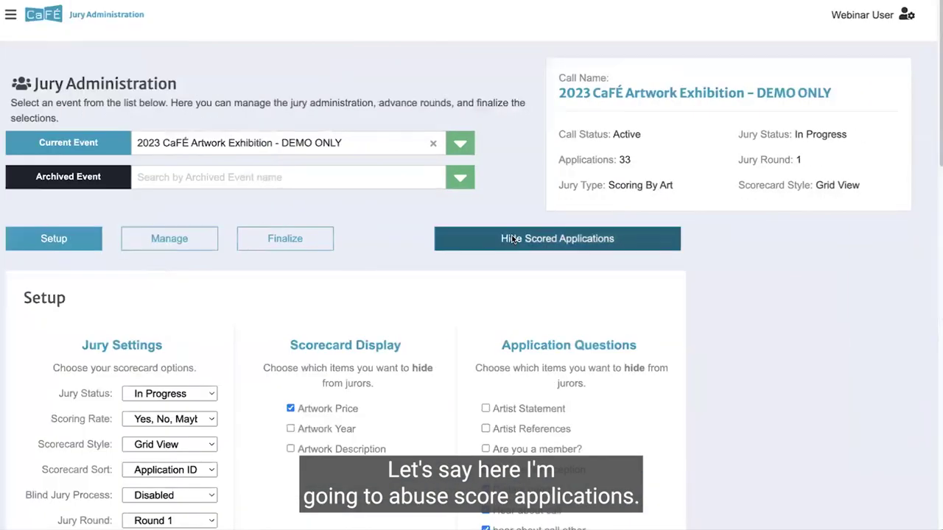
scroll(471, 265, "down", 3)
scroll(489, 283, "down", 5)
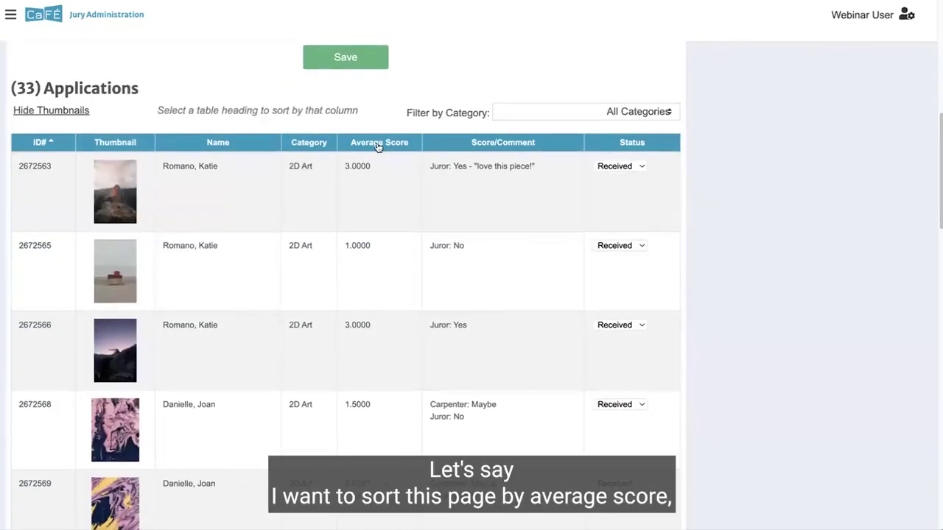
Sort the 33 applications by Average Score, highest first, and review the ranking.
left_click(377, 145)
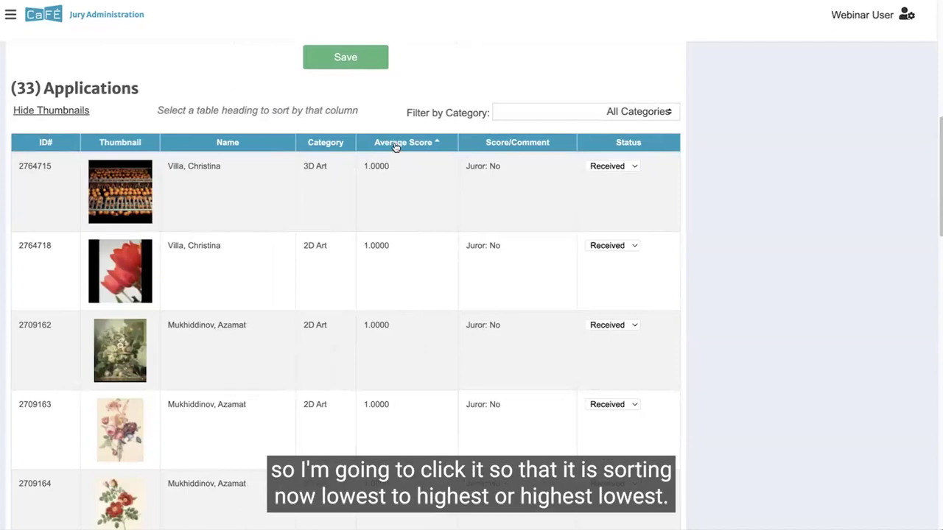
scroll(393, 267, "down", 1)
scroll(387, 214, "up", 1)
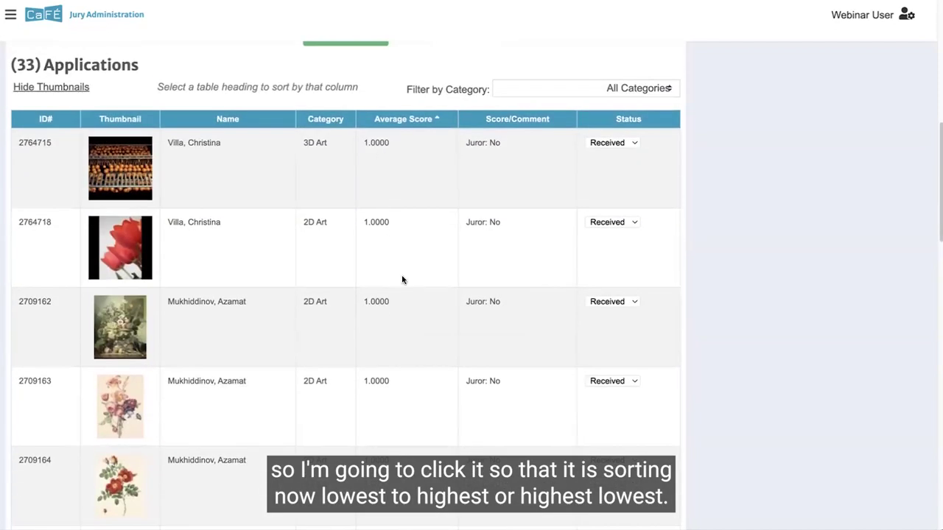
left_click(402, 120)
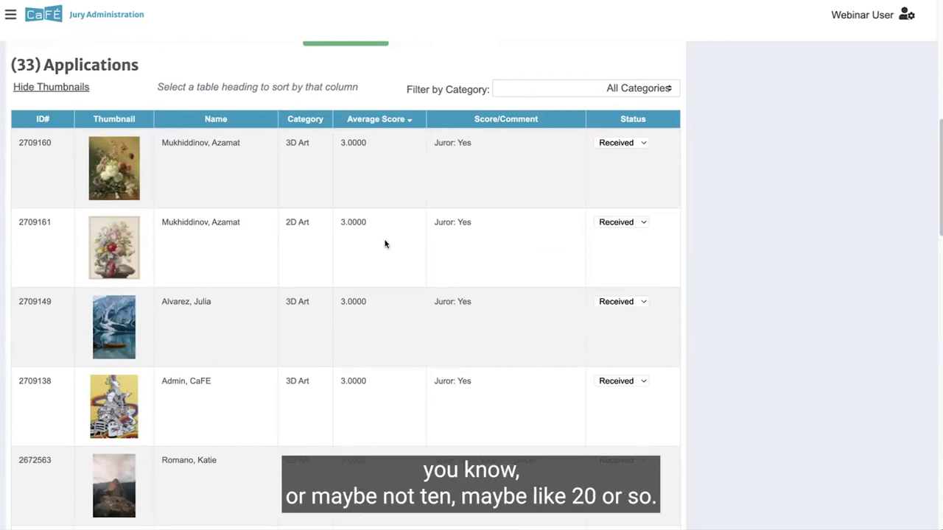
scroll(390, 184, "down", 1)
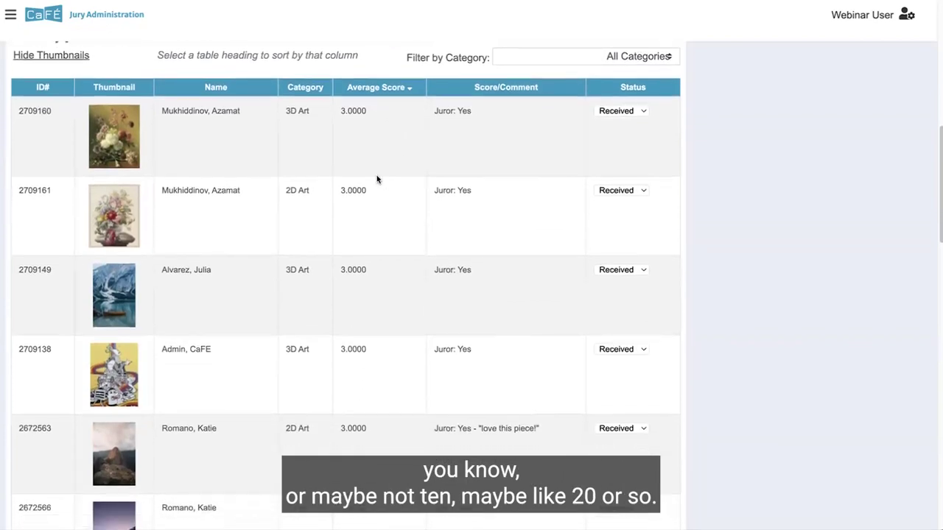
scroll(387, 317, "down", 6)
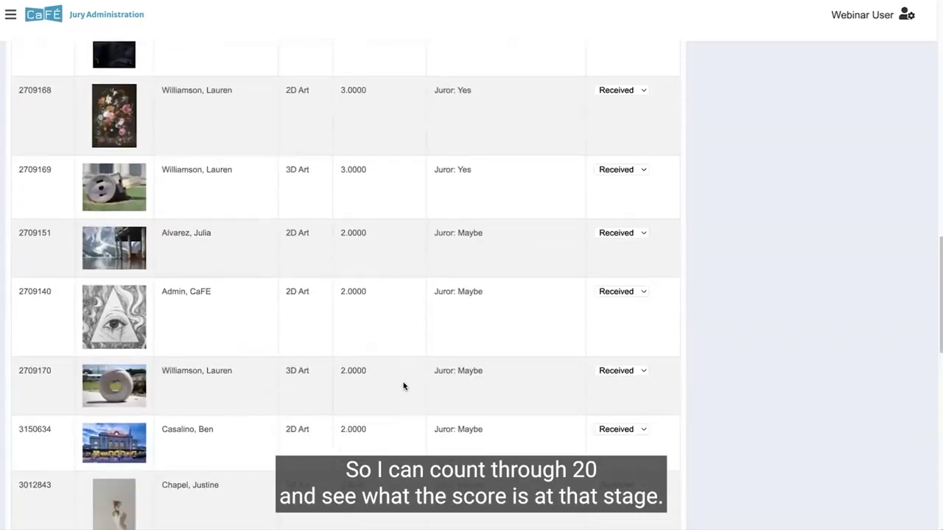
scroll(197, 305, "down", 2)
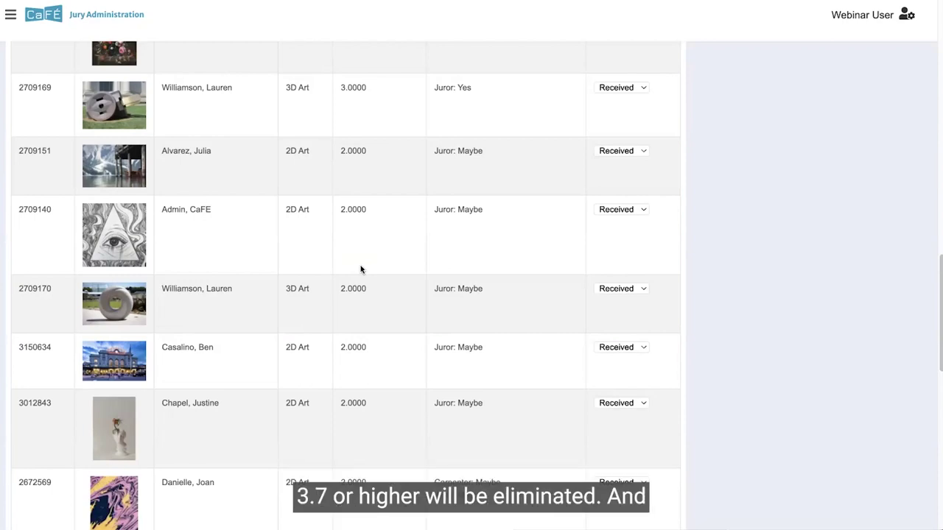
scroll(361, 258, "up", 10)
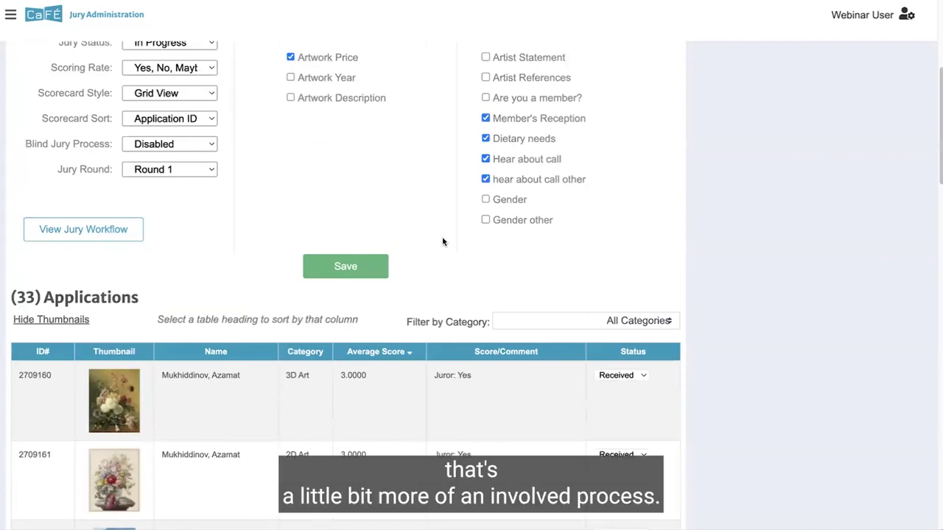
scroll(443, 241, "up", 3)
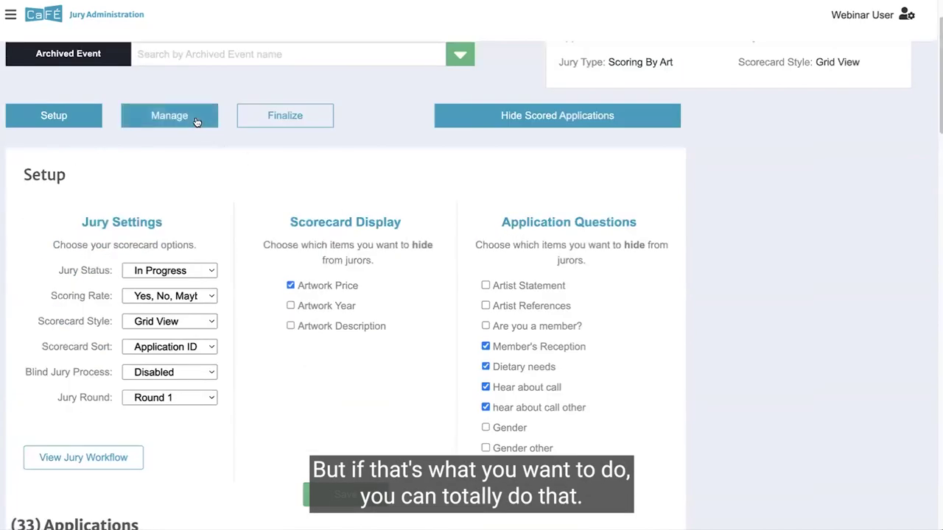
Open Change Status to Not Invited with all categories included.
left_click(197, 121)
left_click(506, 243)
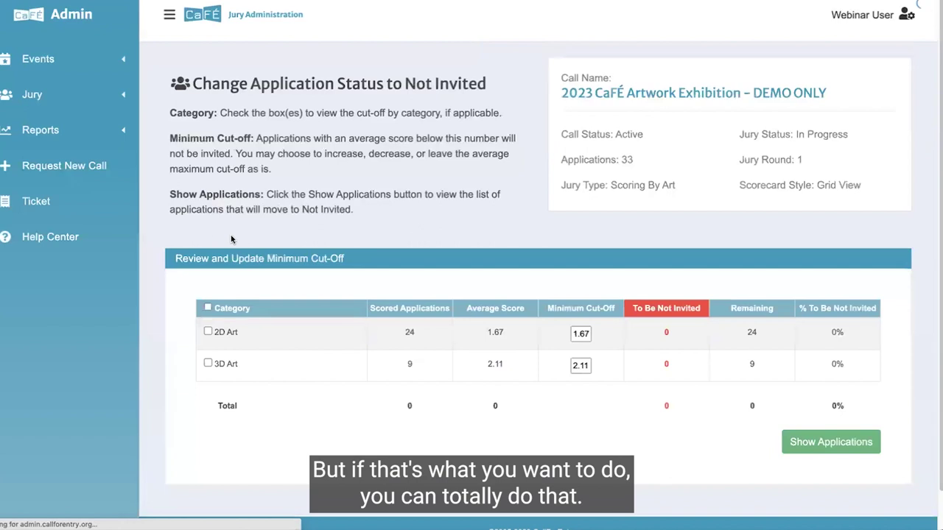
left_click(208, 308)
left_click(168, 14)
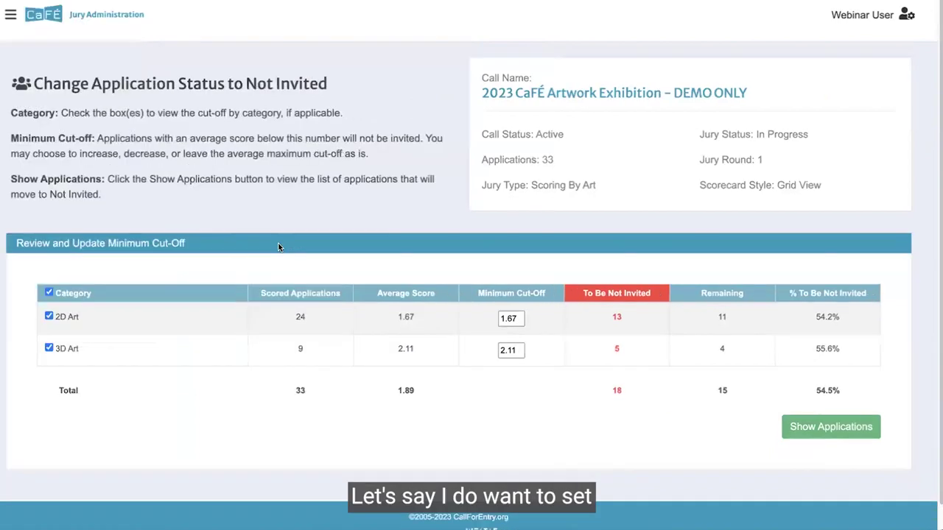
Enter 3 as the minimum cut-off for both 2D Art and 3D Art.
double_click(517, 319)
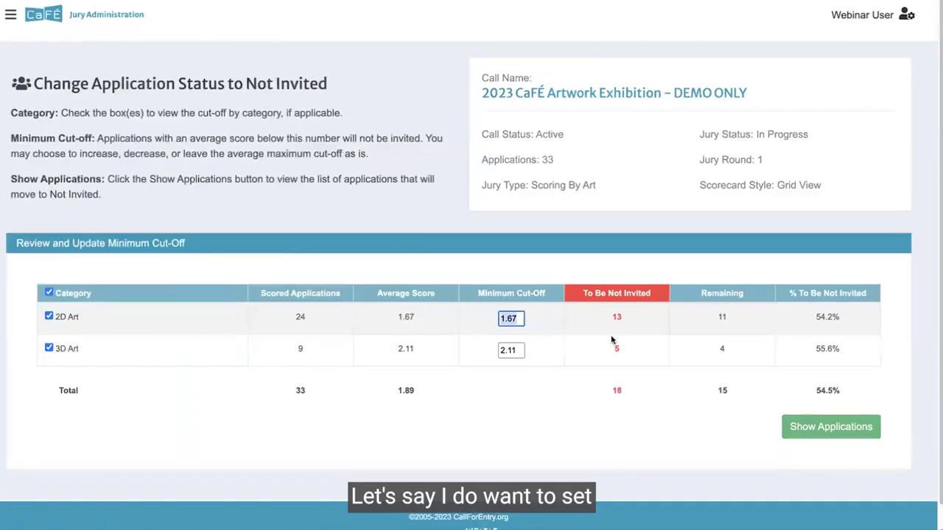
type("3")
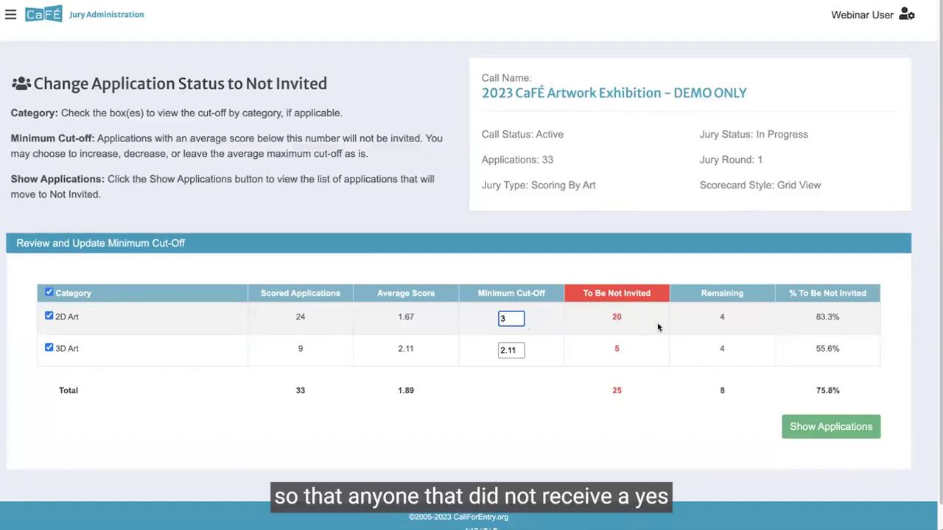
left_click(519, 351)
type("3")
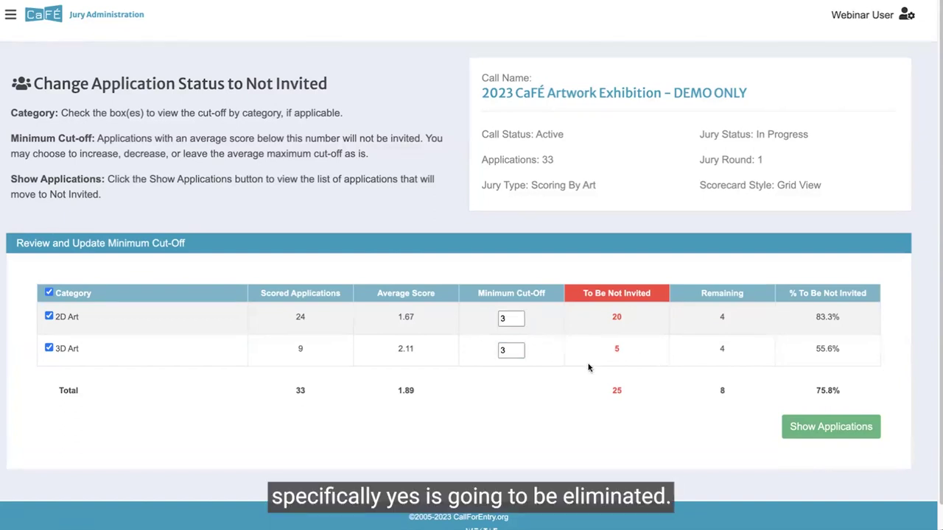
scroll(592, 369, "down", 1)
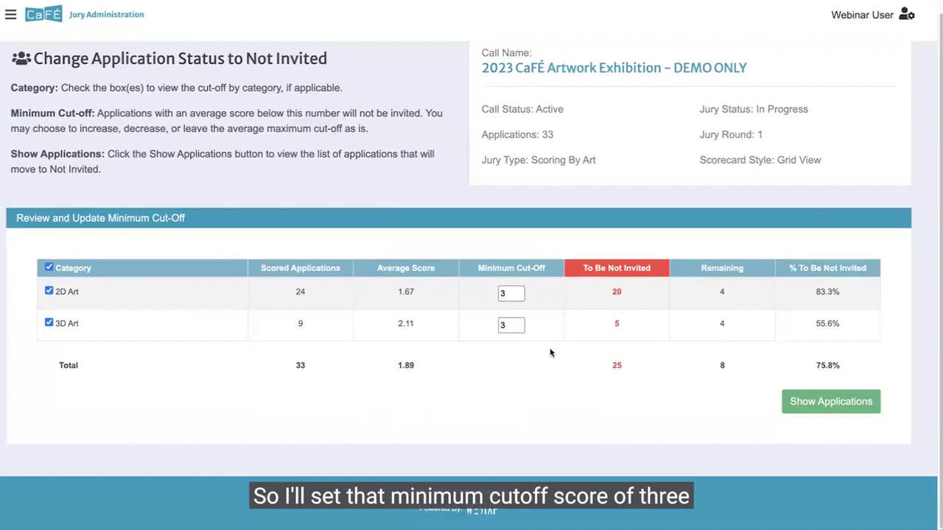
List the applications that will become Not Invited and review the table.
left_click(817, 401)
scroll(716, 366, "down", 3)
scroll(715, 367, "down", 3)
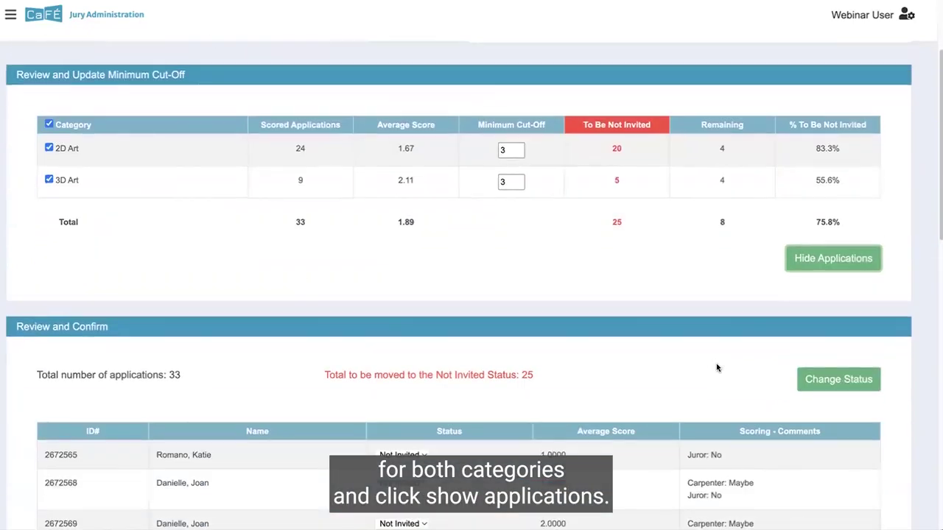
scroll(714, 360, "up", 1)
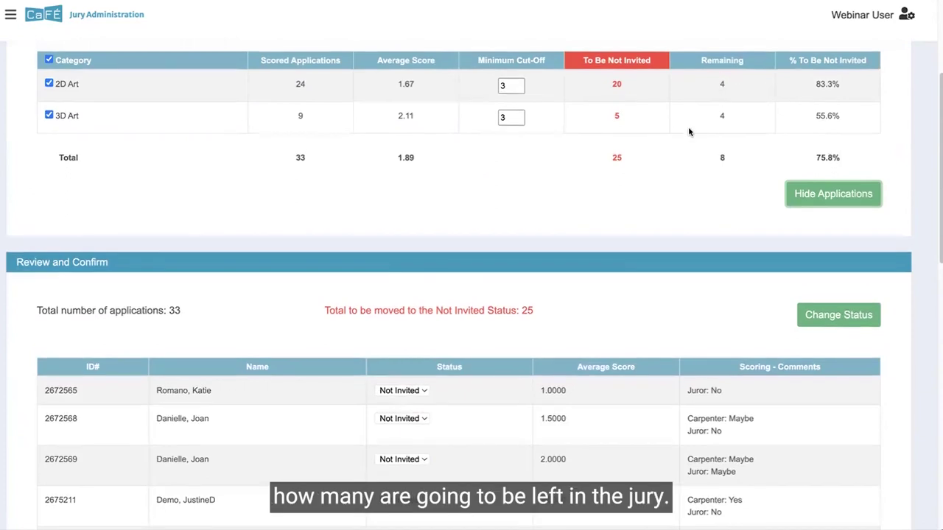
scroll(671, 175, "down", 1)
scroll(671, 175, "down", 2)
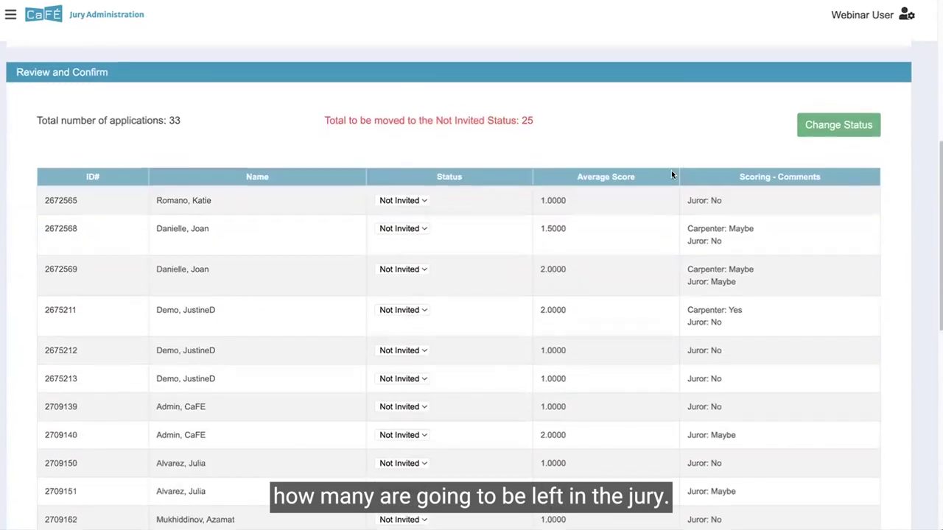
scroll(537, 226, "down", 1)
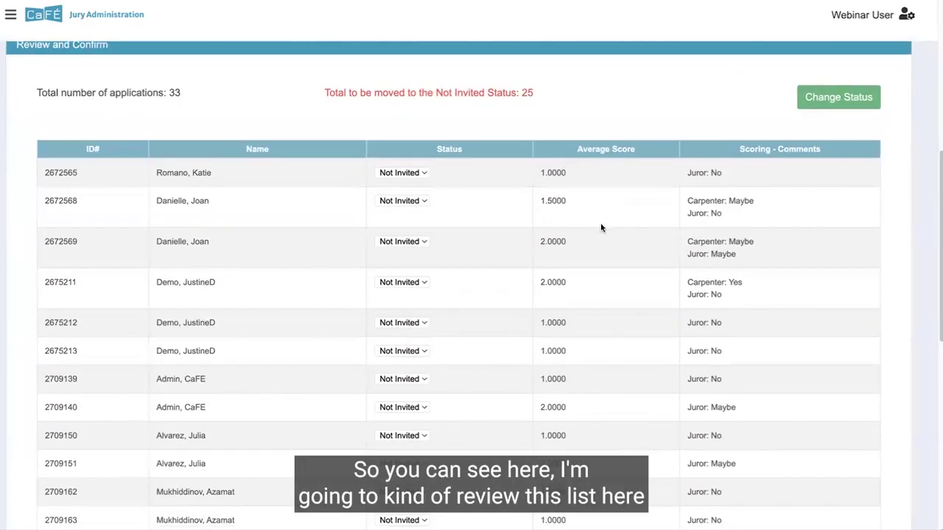
scroll(273, 184, "down", 1)
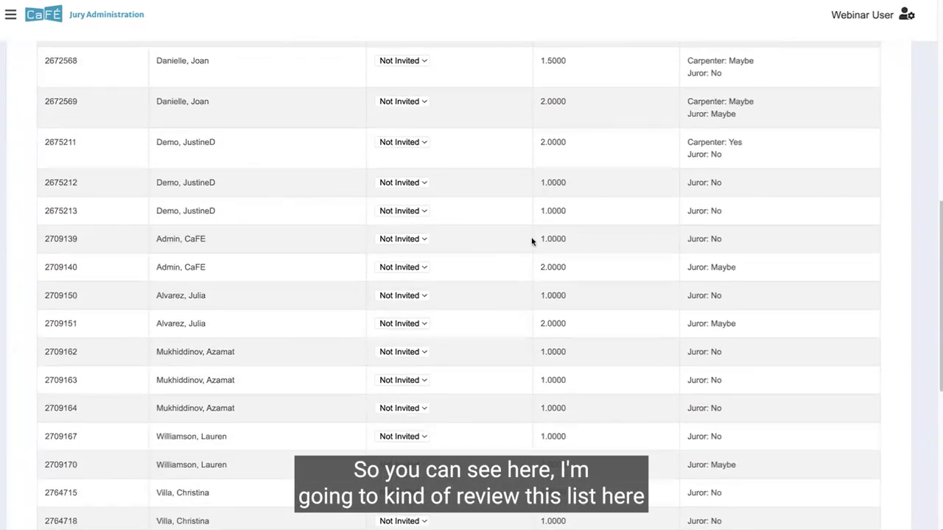
scroll(538, 237, "up", 2)
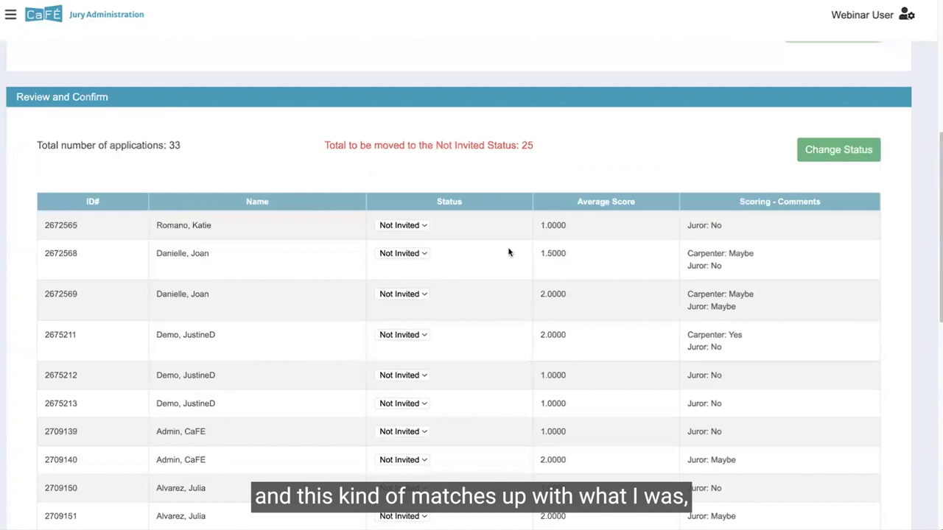
scroll(508, 252, "up", 1)
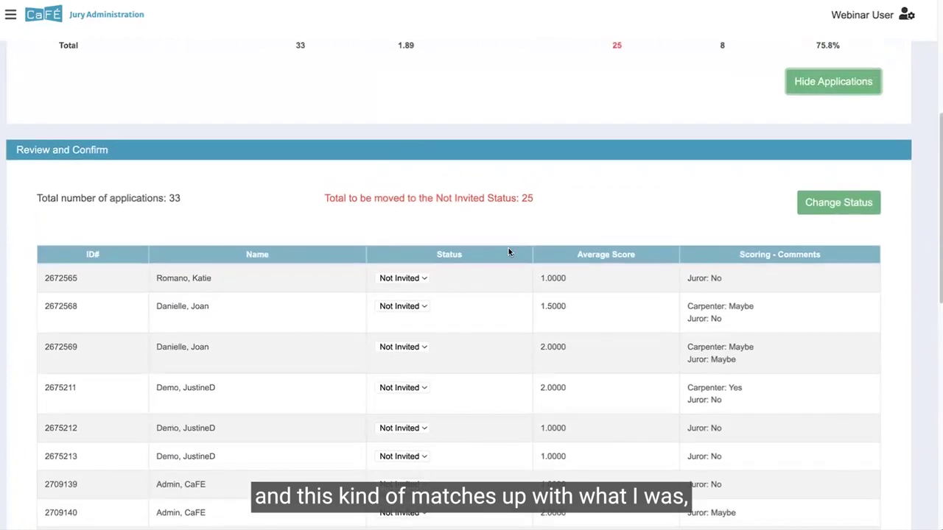
scroll(507, 252, "down", 1)
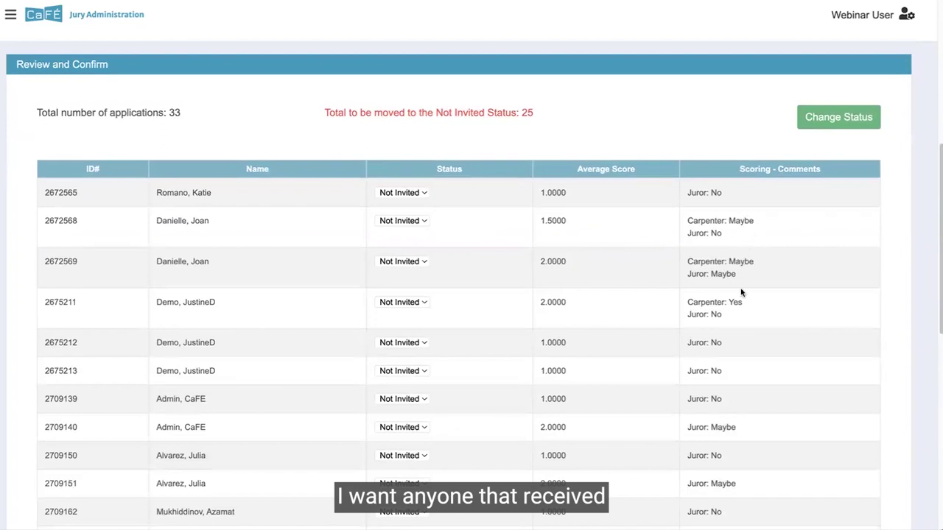
scroll(741, 295, "down", 1)
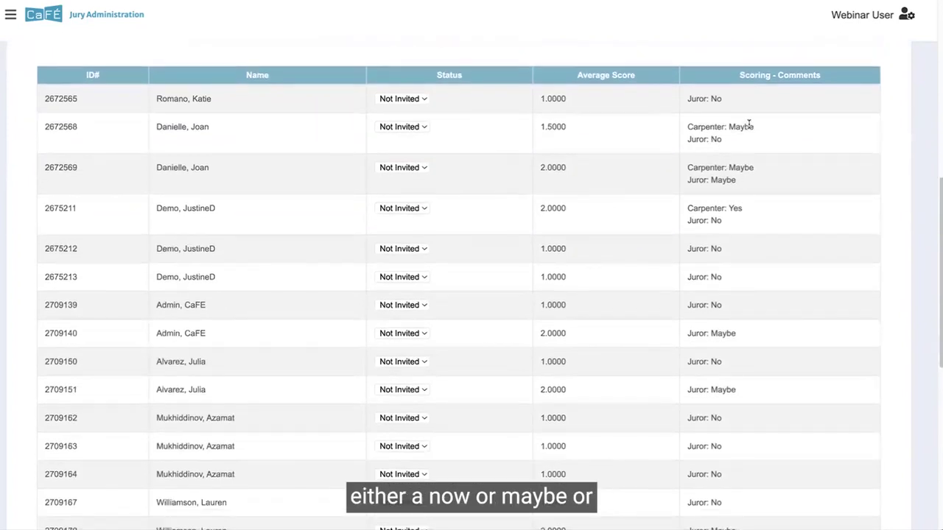
Point out both jurors' comments on entry 2675211, then move the 25 applications to Not Invited.
triple_click(731, 227)
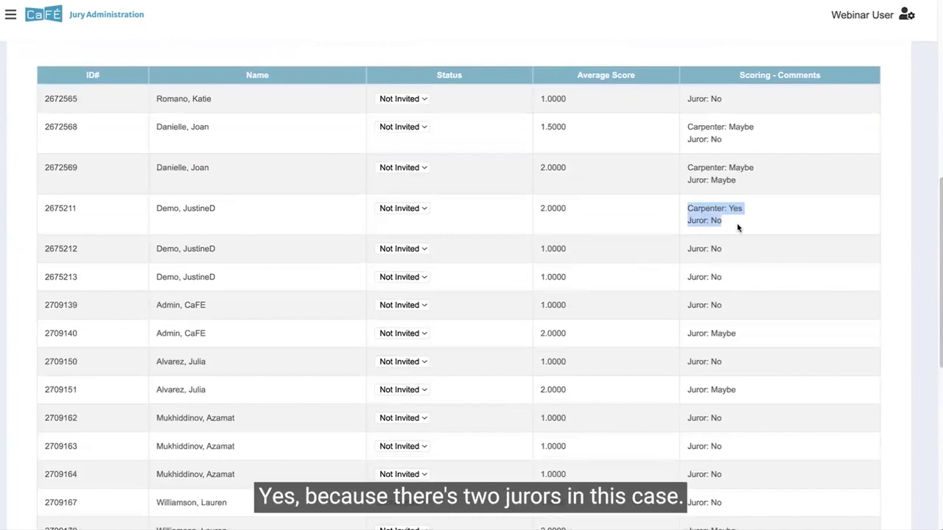
left_click(737, 227)
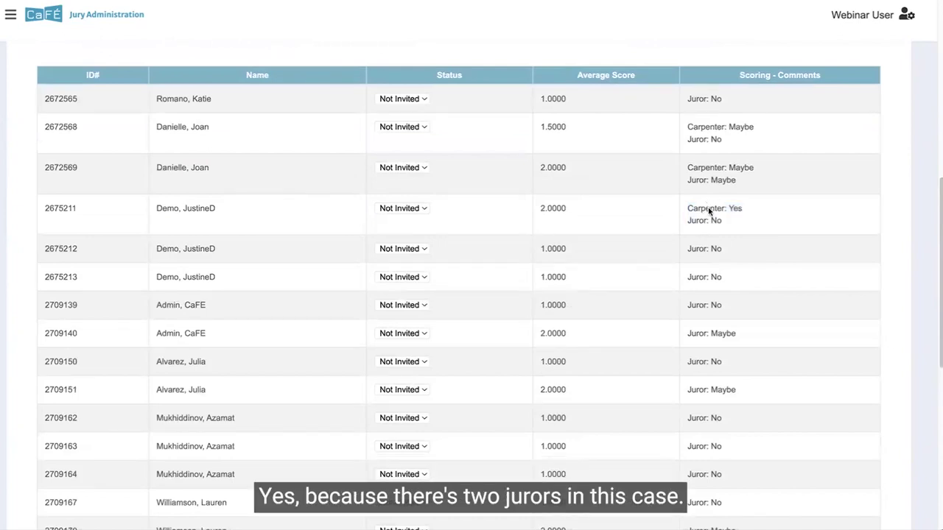
scroll(728, 230, "down", 1)
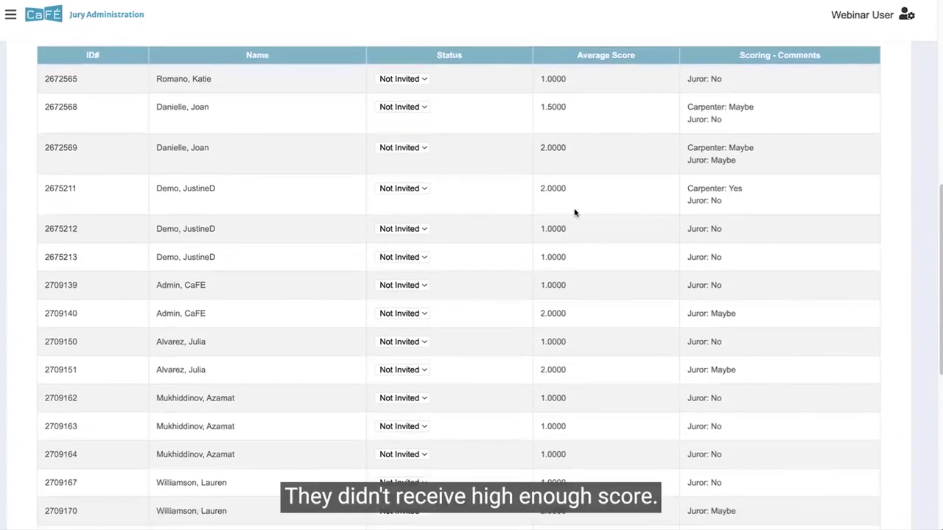
scroll(683, 240, "down", 3)
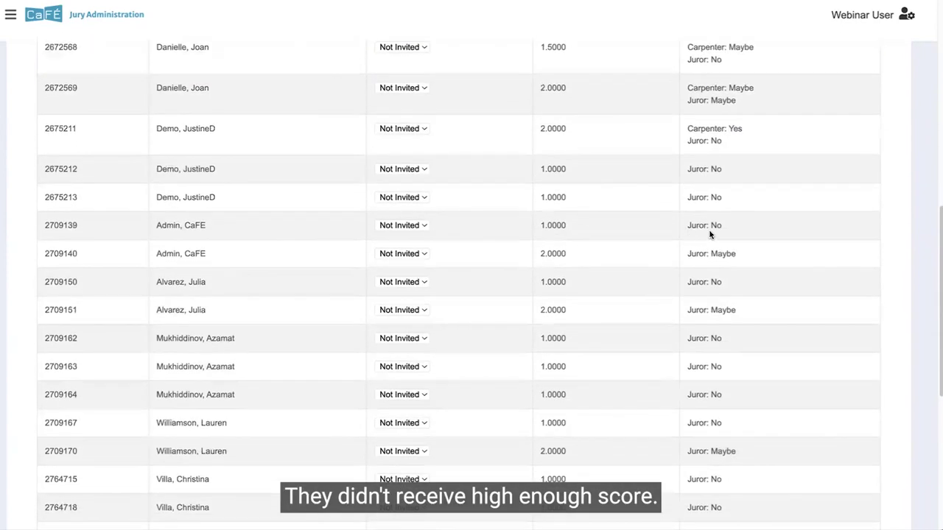
scroll(725, 232, "down", 2)
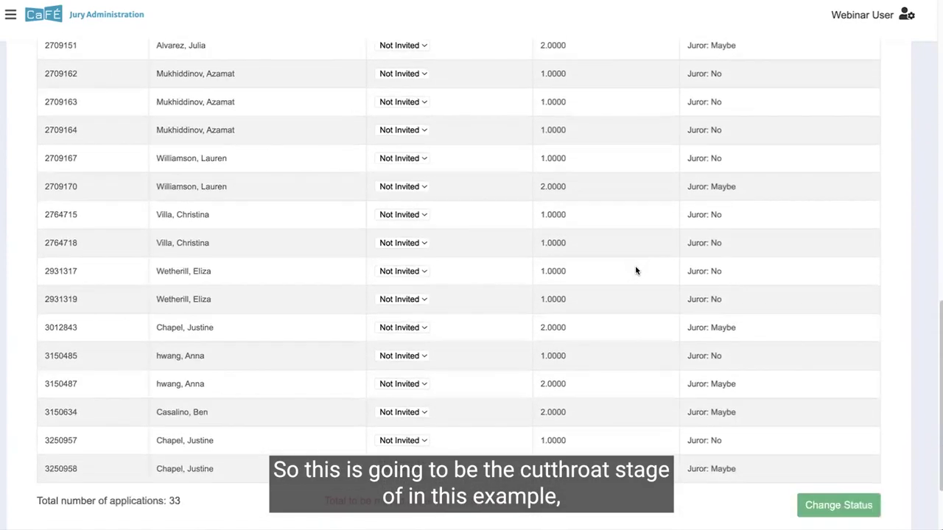
scroll(640, 275, "up", 2)
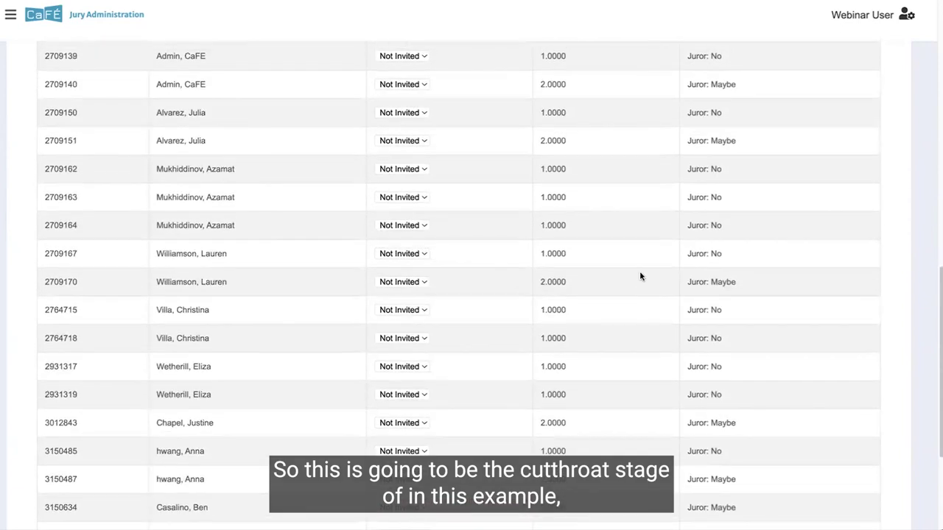
scroll(640, 276, "down", 2)
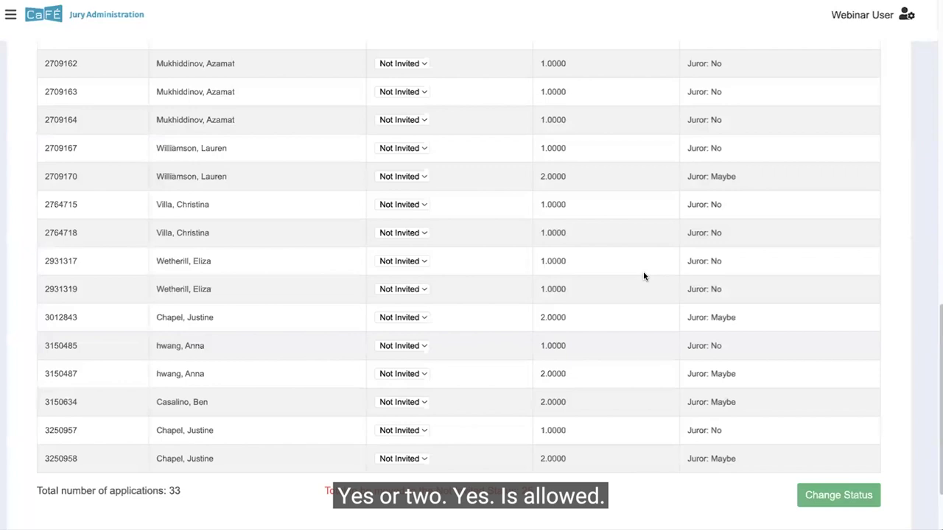
scroll(643, 276, "up", 3)
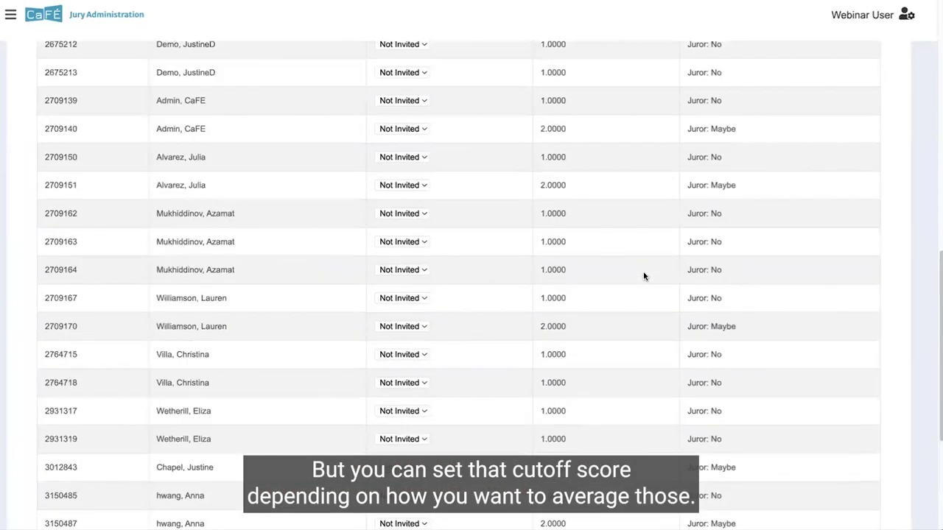
scroll(643, 276, "up", 2)
scroll(643, 277, "up", 4)
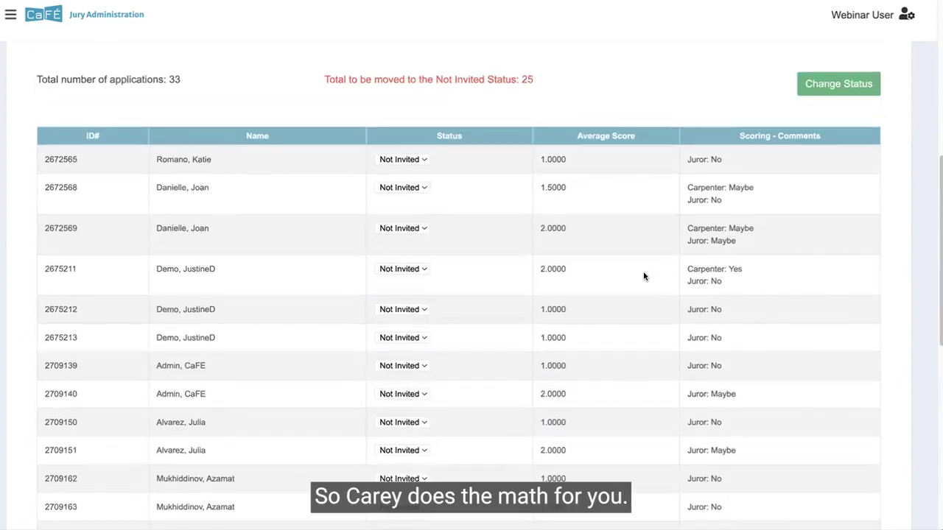
scroll(644, 274, "down", 2)
scroll(613, 277, "down", 5)
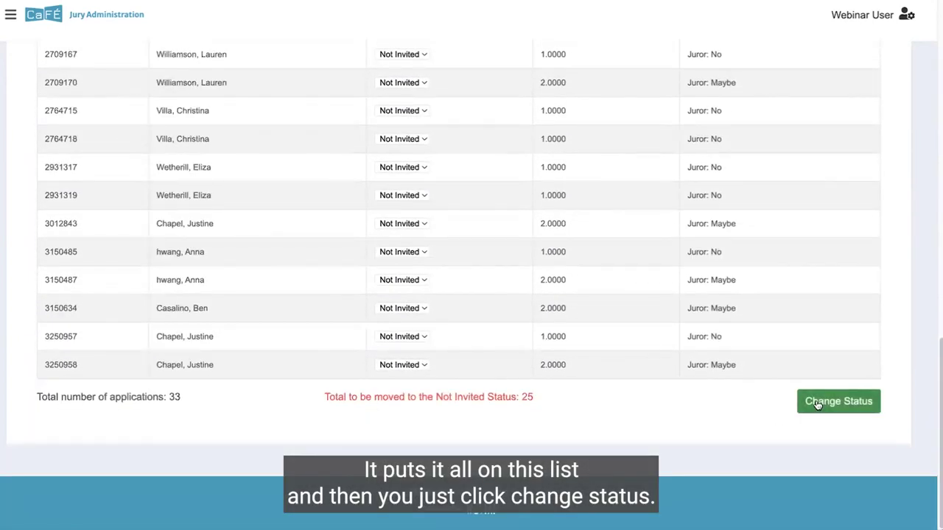
left_click(806, 401)
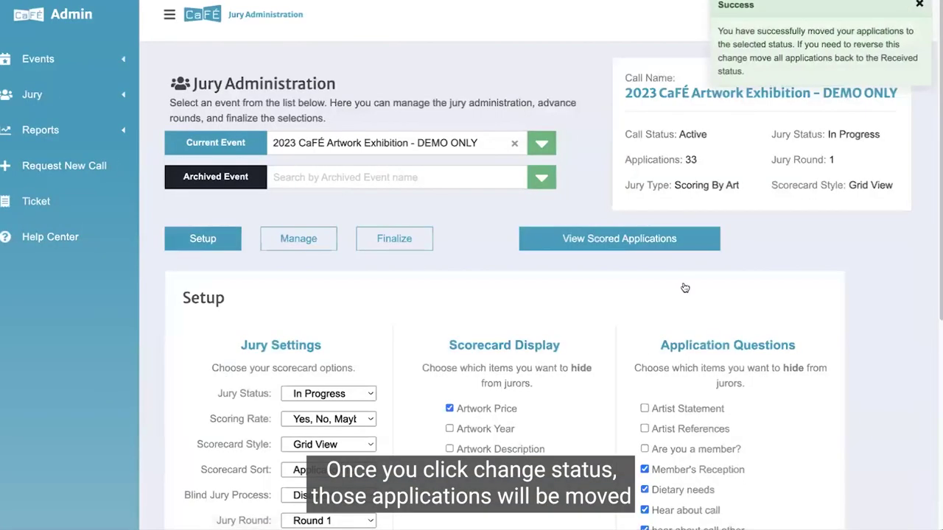
left_click_drag(720, 30, 767, 77)
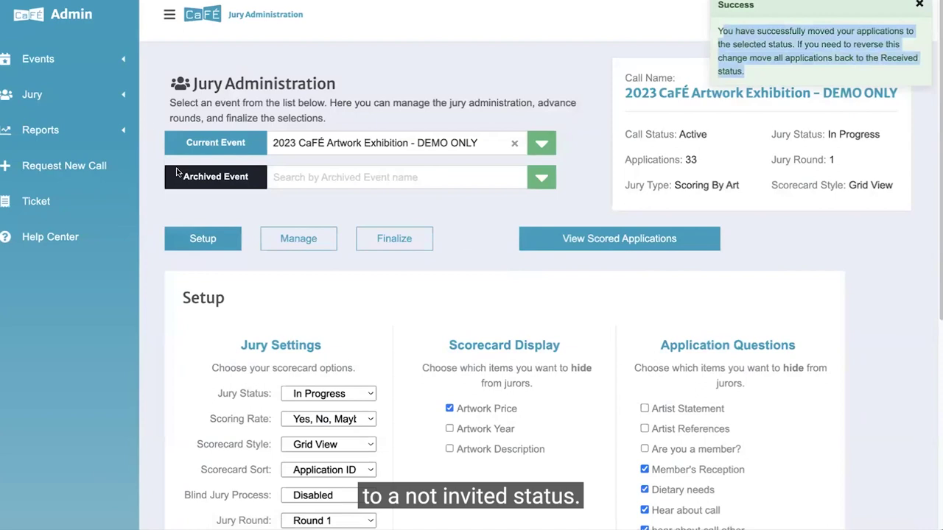
Open Events Management, expand the Jury menu, and list the Not Invited applications.
left_click(104, 61)
left_click(56, 89)
scroll(388, 268, "down", 1)
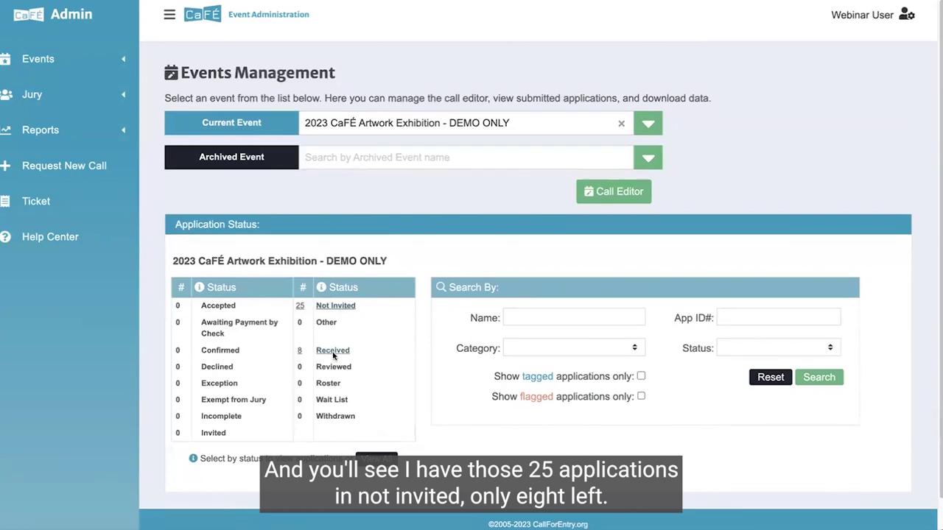
left_click(43, 98)
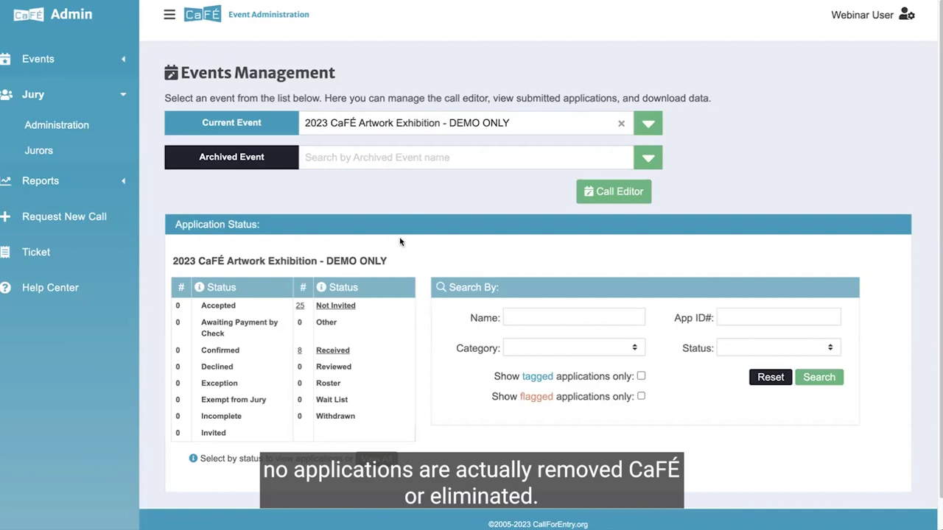
left_click(343, 310)
Choose Received in the Change All Applications to dropdown without applying it.
scroll(390, 295, "down", 5)
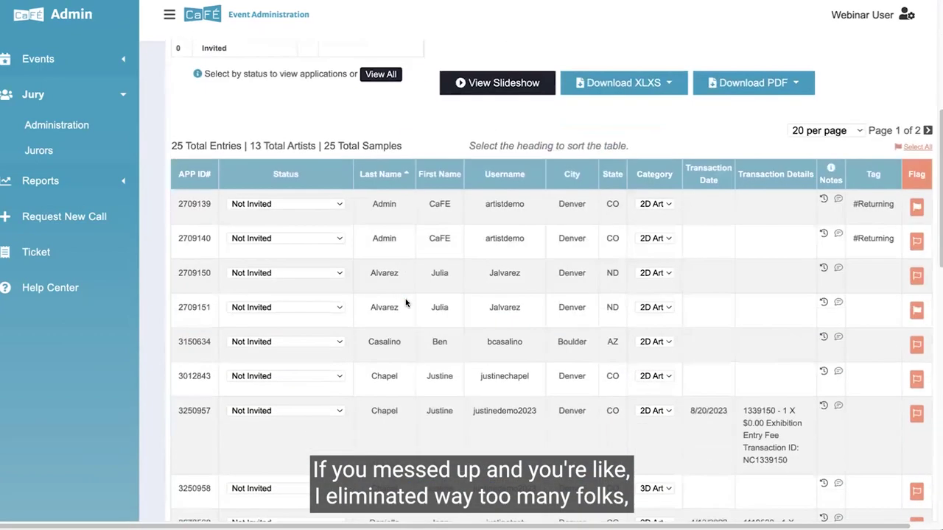
scroll(405, 302, "up", 1)
scroll(405, 303, "up", 3)
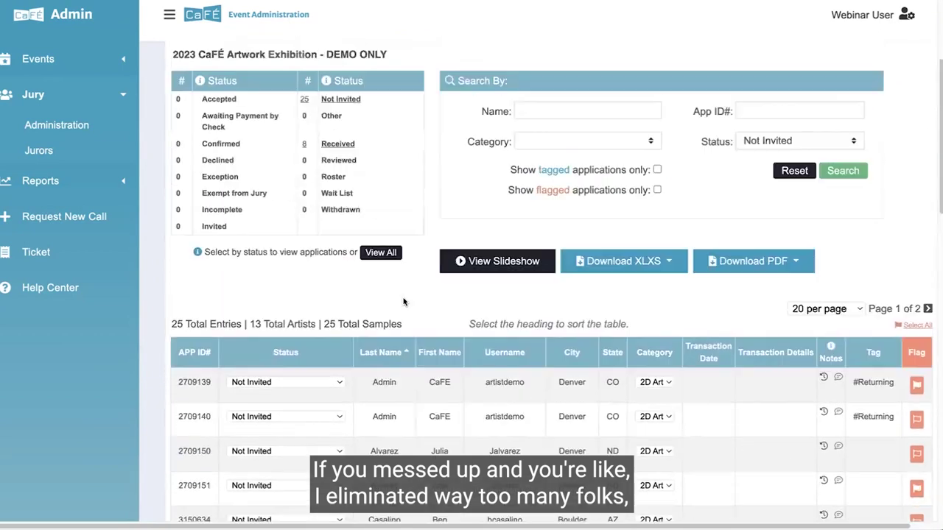
scroll(363, 317, "down", 12)
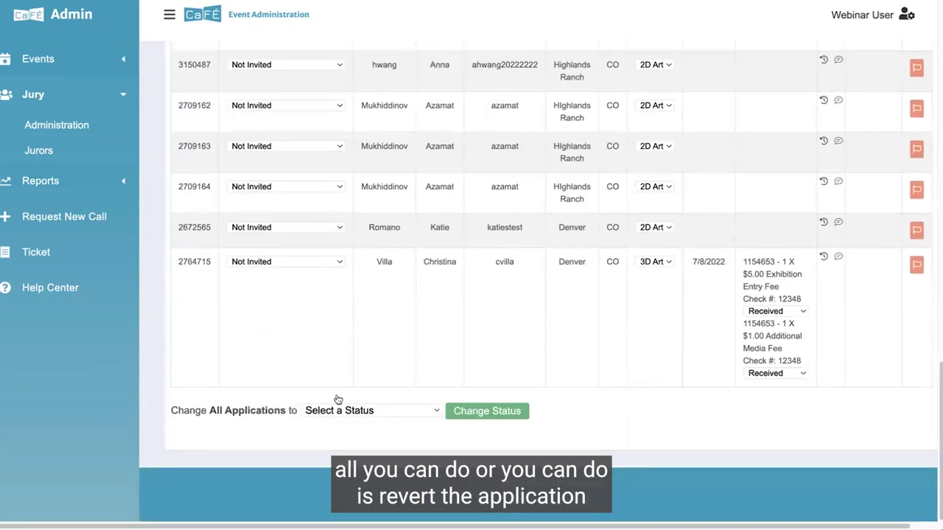
left_click(328, 411)
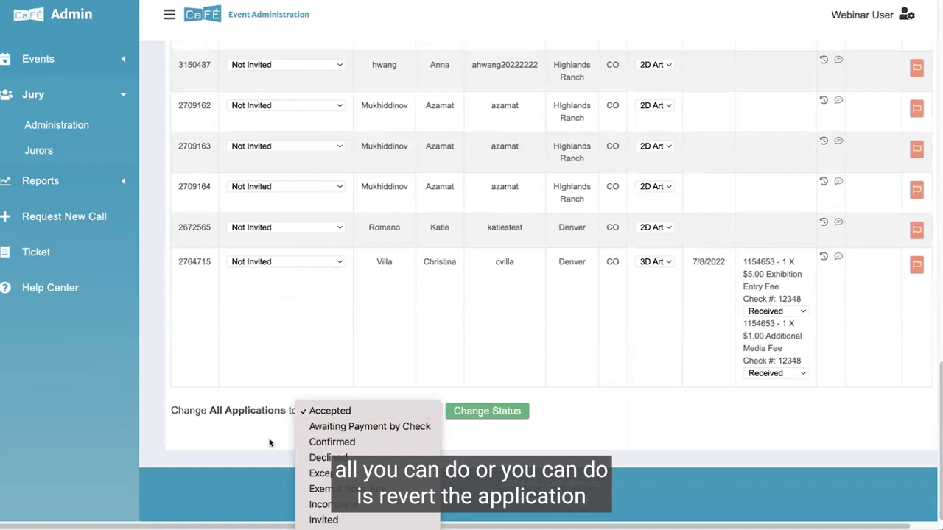
left_click(315, 416)
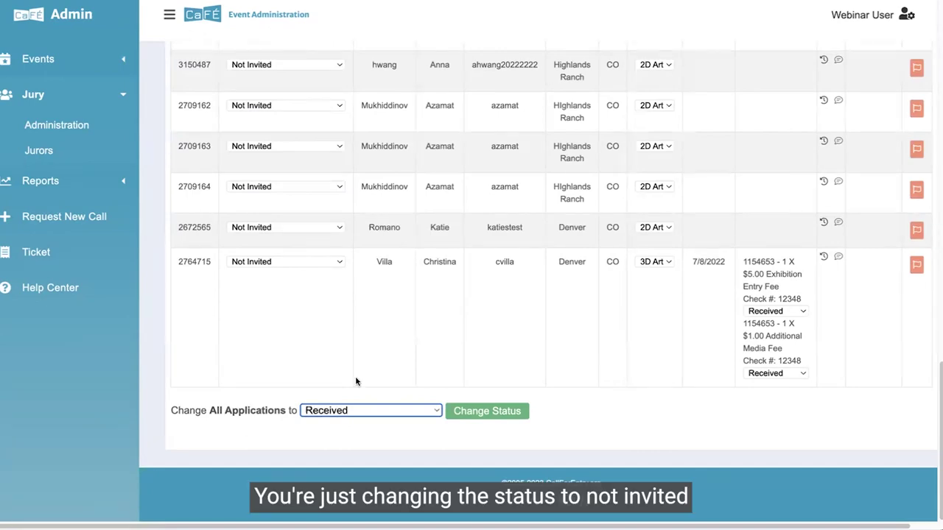
scroll(364, 281, "up", 4)
scroll(373, 285, "up", 10)
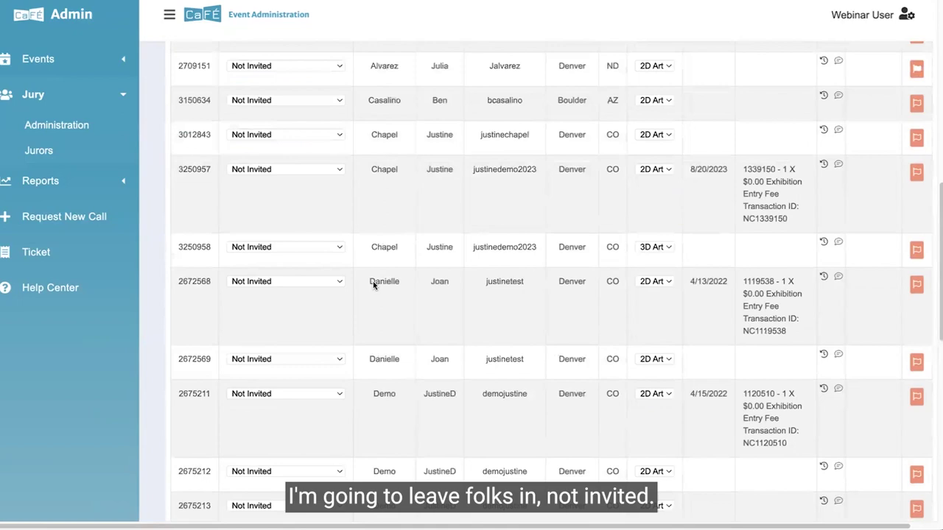
left_click(82, 122)
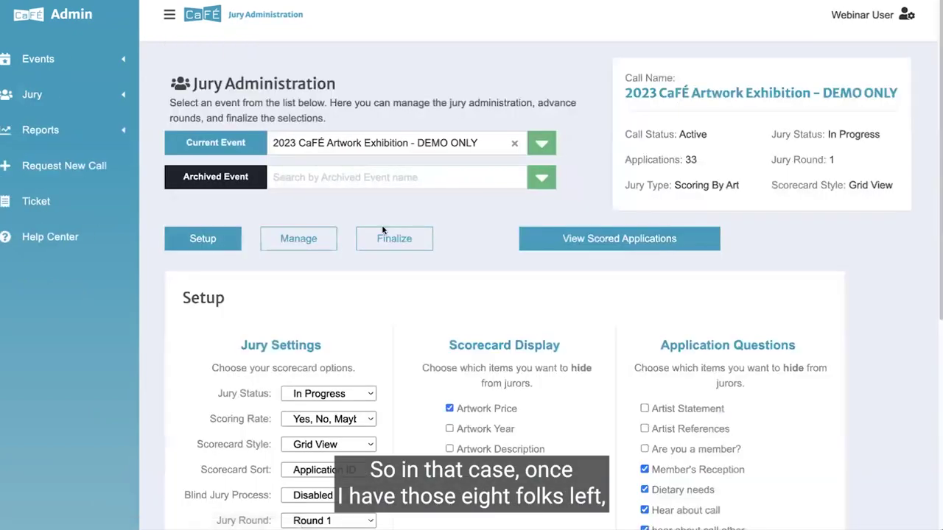
left_click(166, 17)
scroll(309, 256, "down", 3)
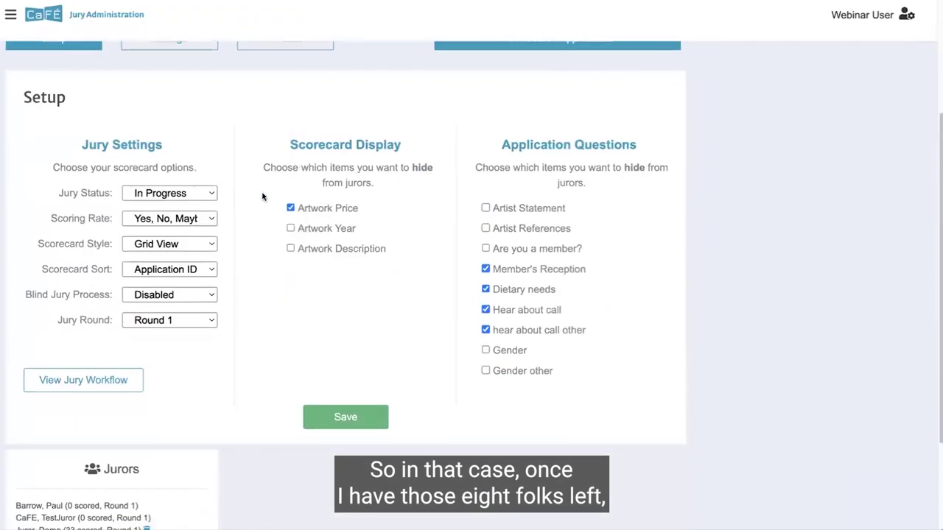
scroll(310, 255, "down", 2)
scroll(309, 255, "up", 3)
left_click(463, 86)
scroll(105, 367, "down", 2)
scroll(106, 367, "down", 1)
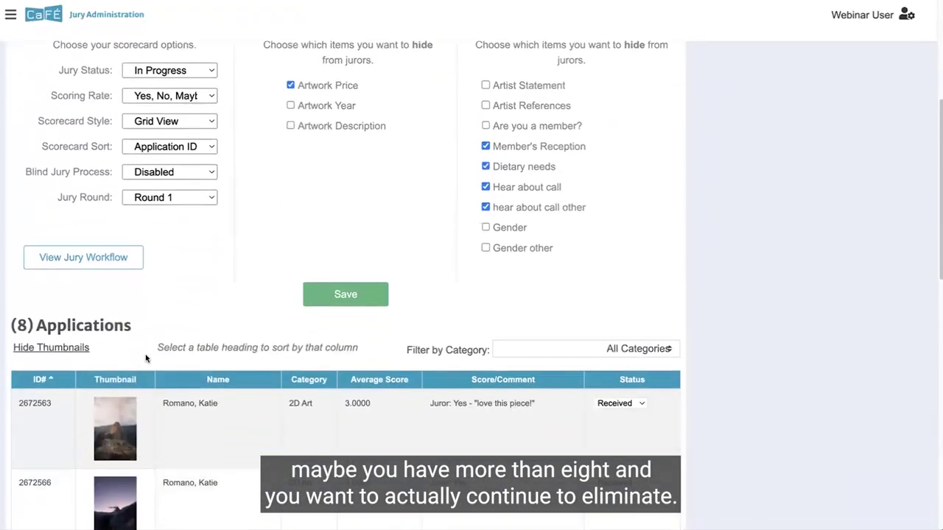
left_click(169, 198)
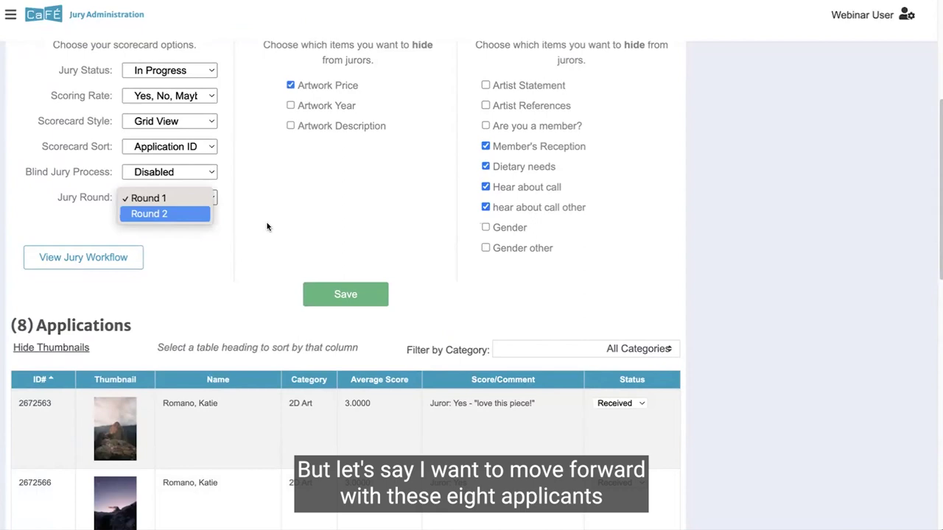
left_click(292, 228)
scroll(292, 228, "up", 3)
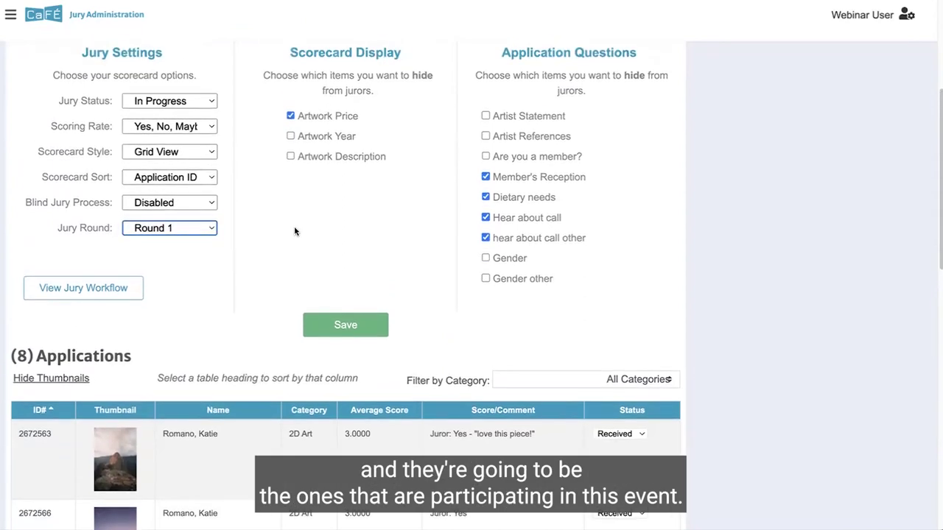
scroll(294, 231, "up", 2)
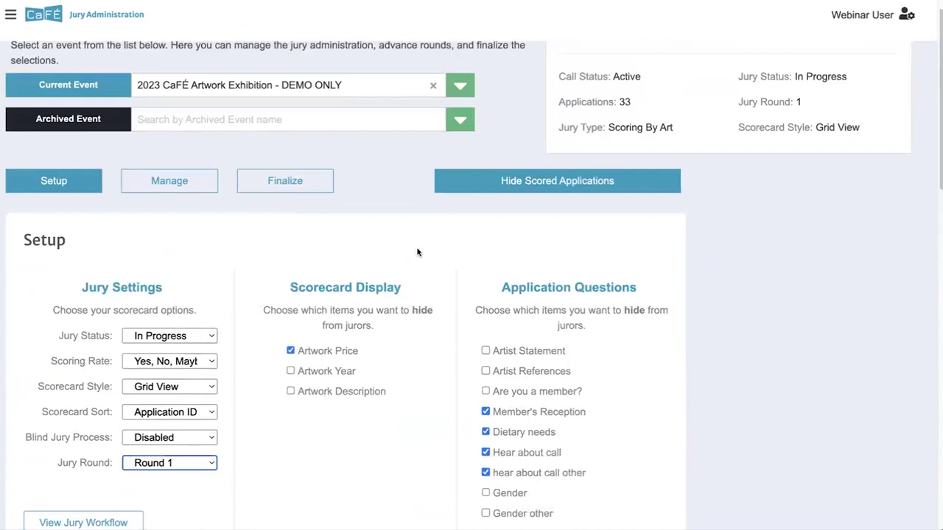
Open Change Status to Invited with both 2D Art and 3D Art included at cut-off 0.
left_click(187, 182)
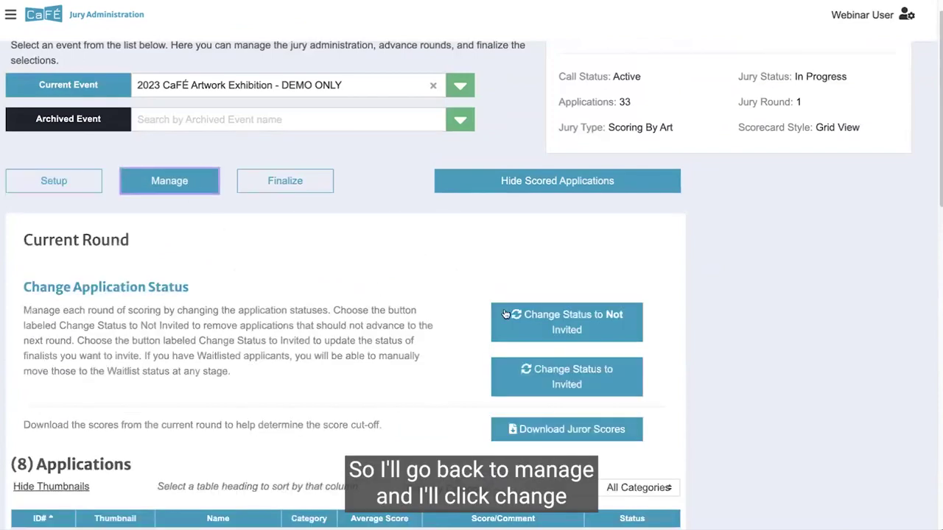
left_click(592, 386)
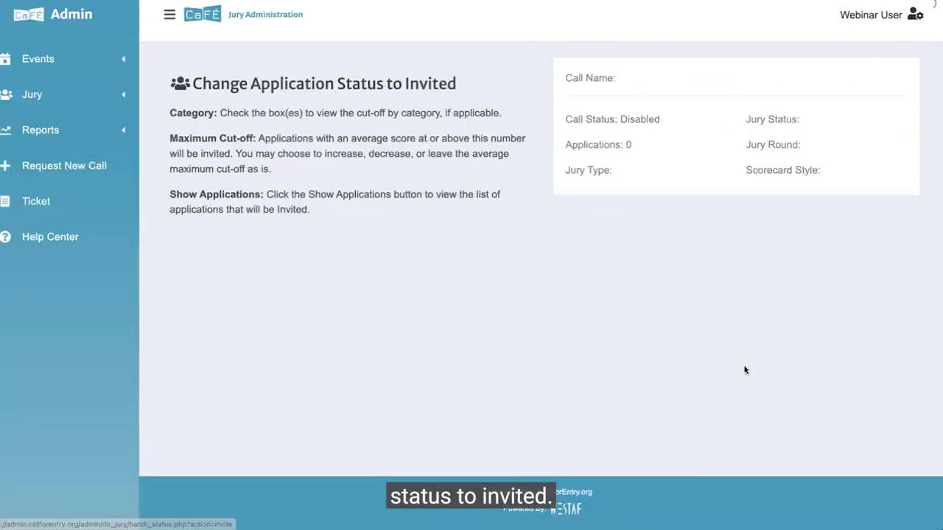
left_click(168, 17)
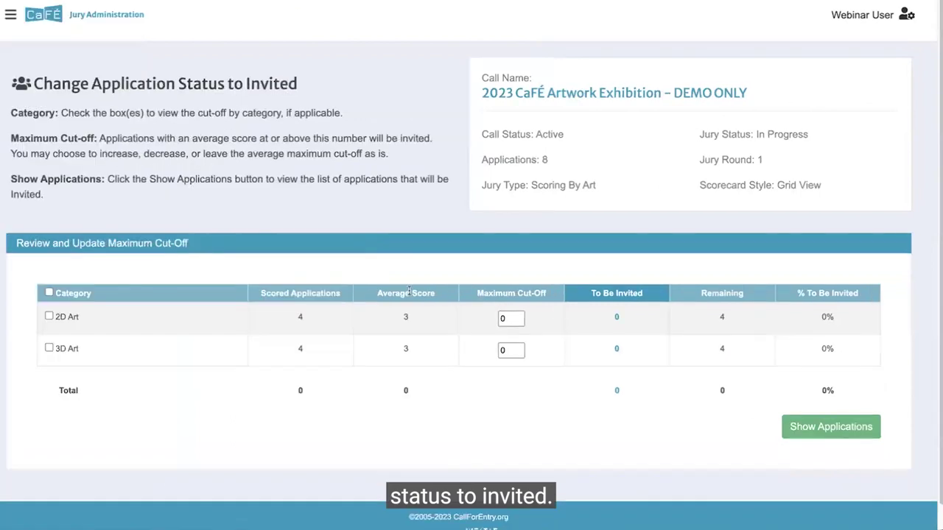
left_click(49, 293)
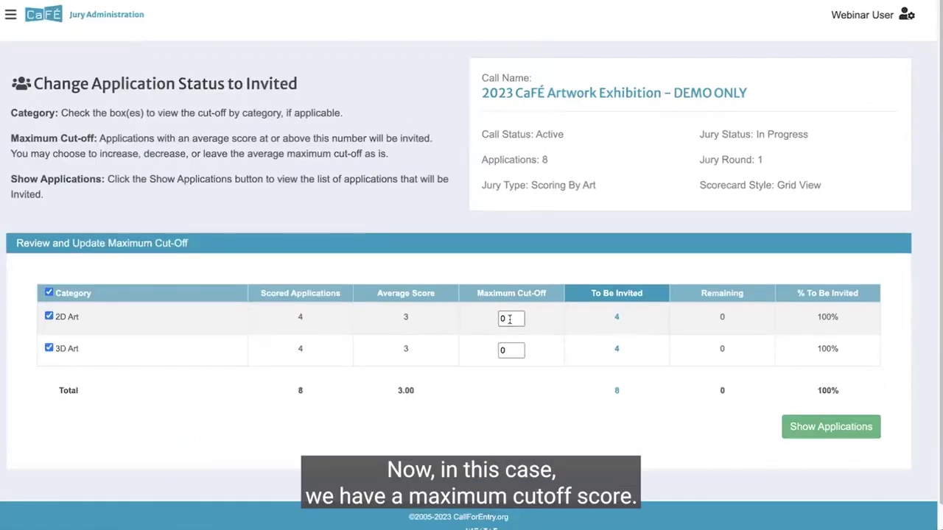
left_click_drag(34, 84, 297, 85)
left_click(411, 292)
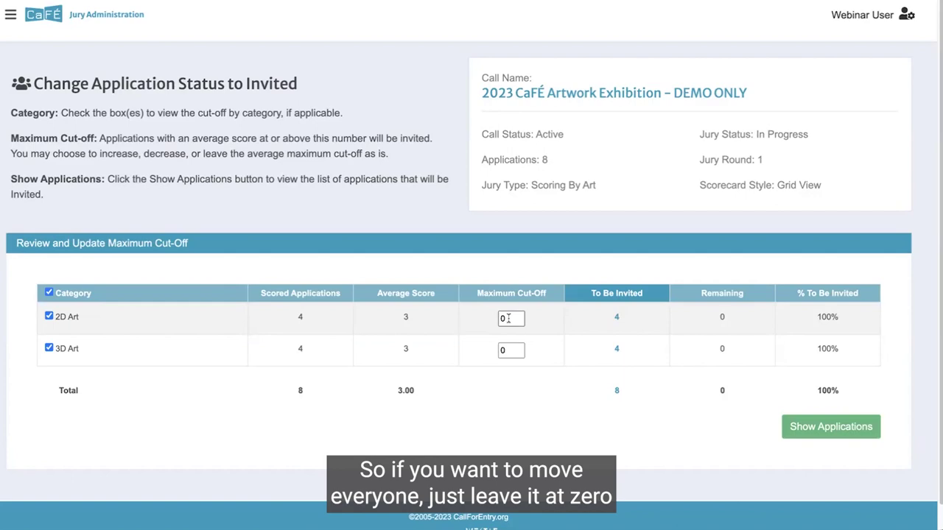
List the 8 applications, confirm the first stays Invited, and change all to Invited.
left_click(868, 427)
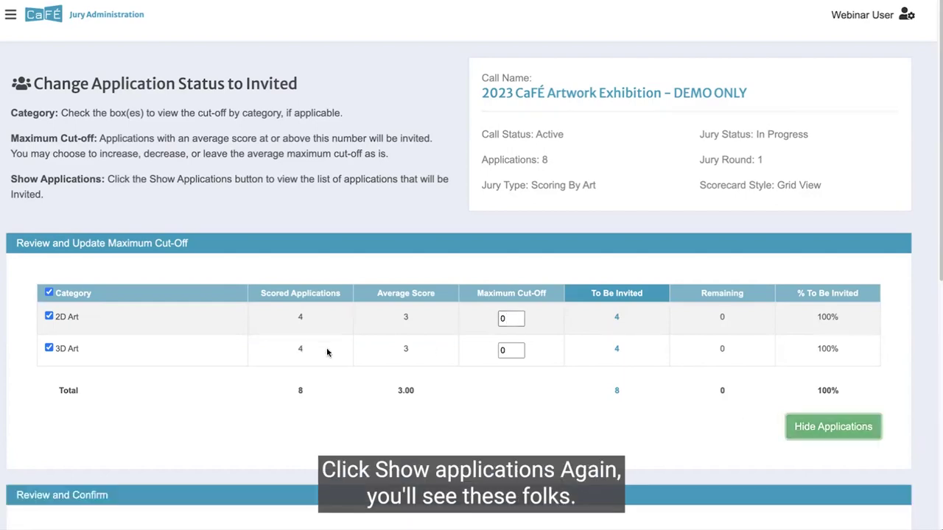
scroll(505, 361, "down", 6)
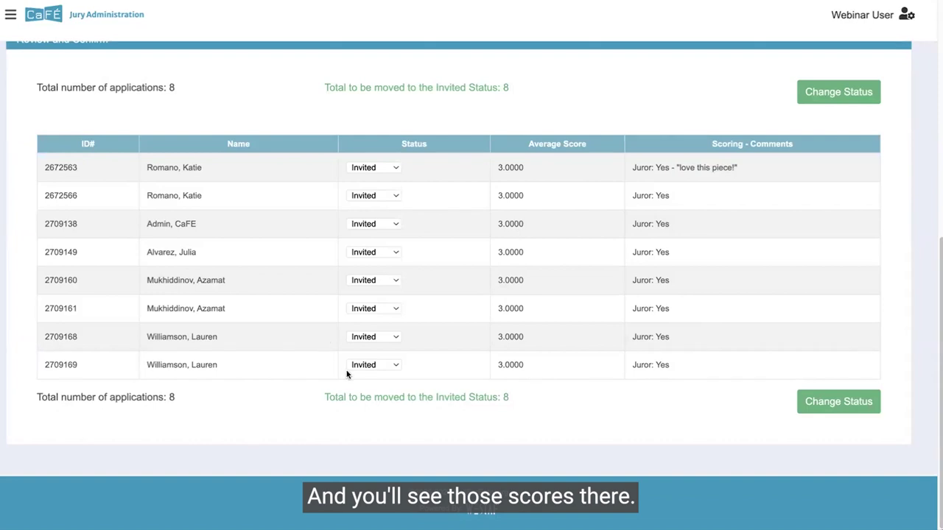
left_click(382, 169)
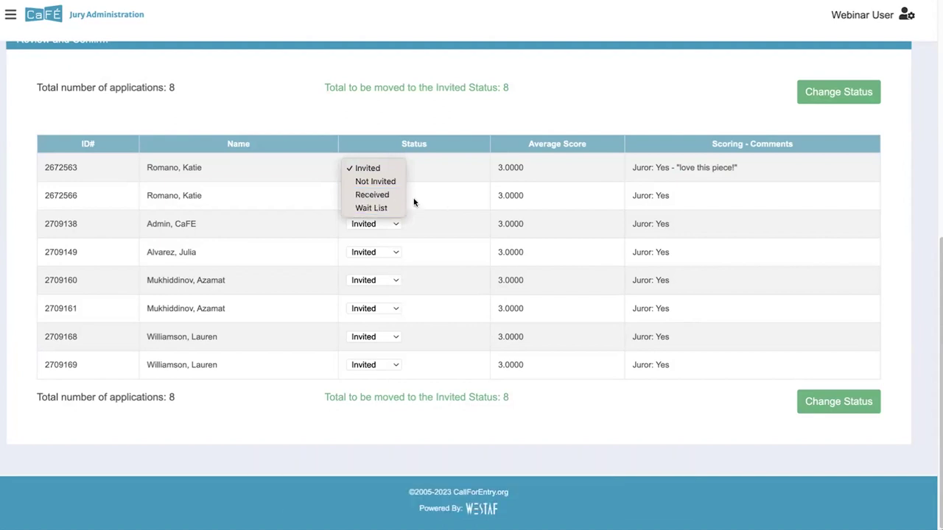
left_click(388, 169)
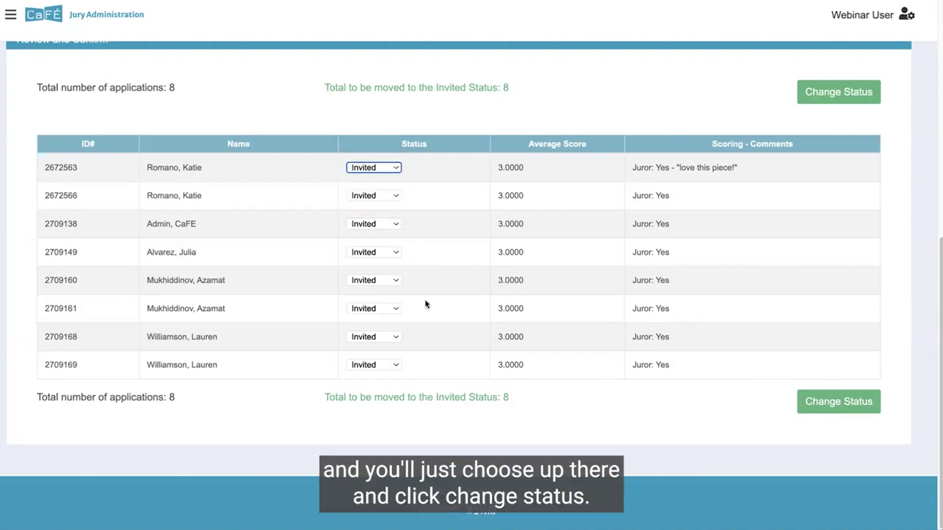
left_click(808, 402)
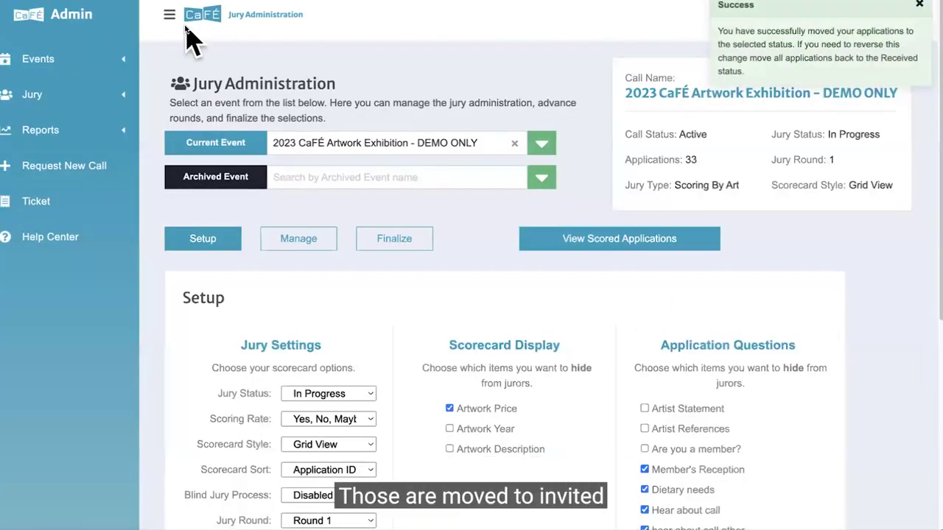
left_click(38, 59)
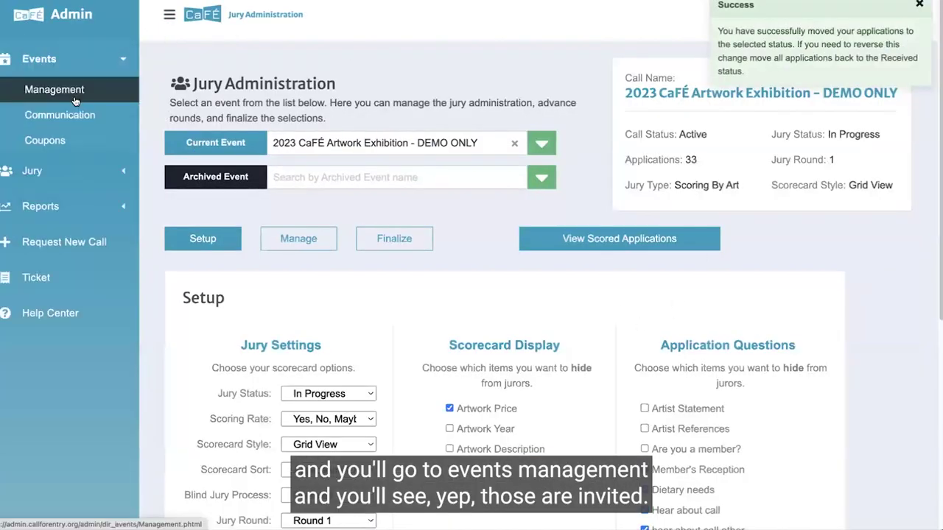
left_click(75, 101)
scroll(576, 305, "down", 1)
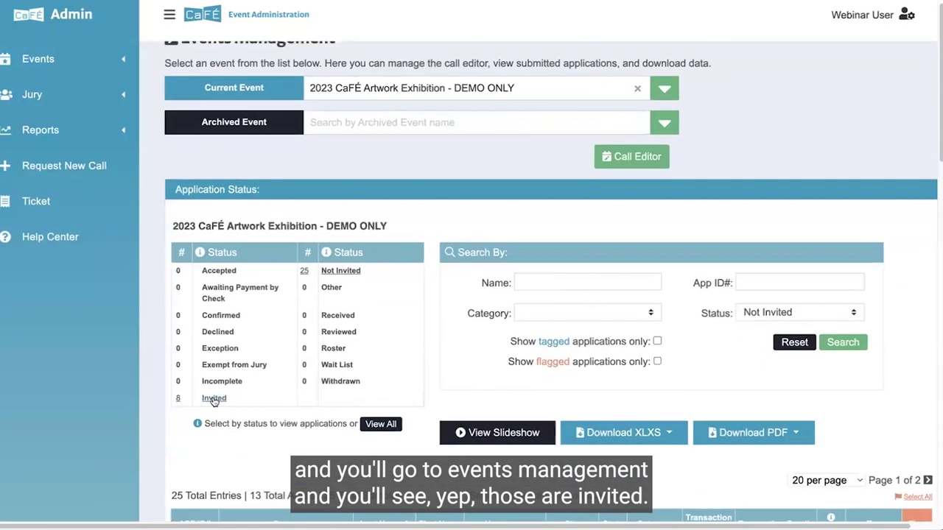
left_click(32, 94)
left_click(42, 122)
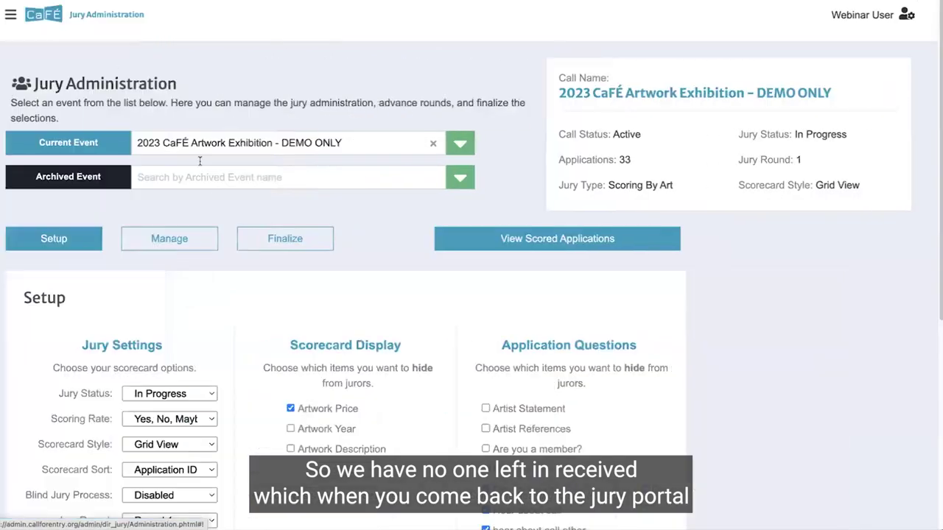
scroll(200, 163, "down", 5)
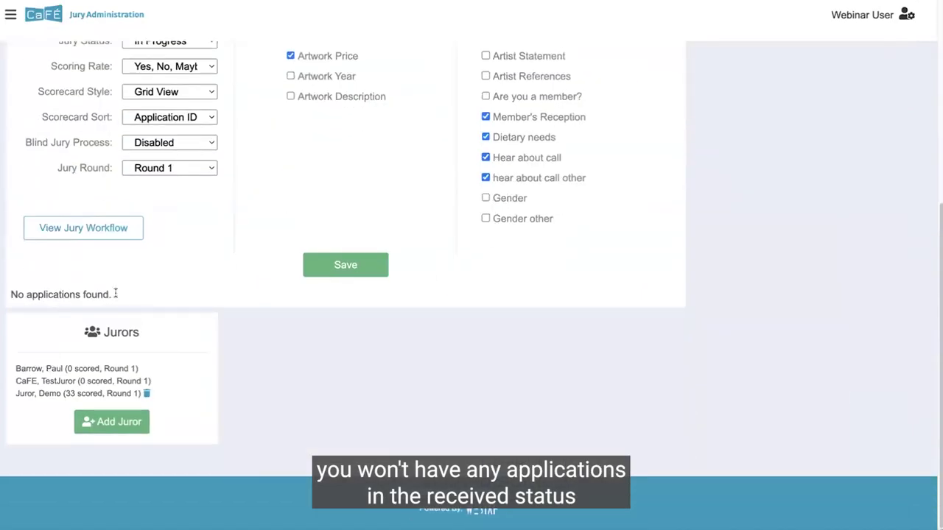
left_click_drag(115, 295, 10, 295)
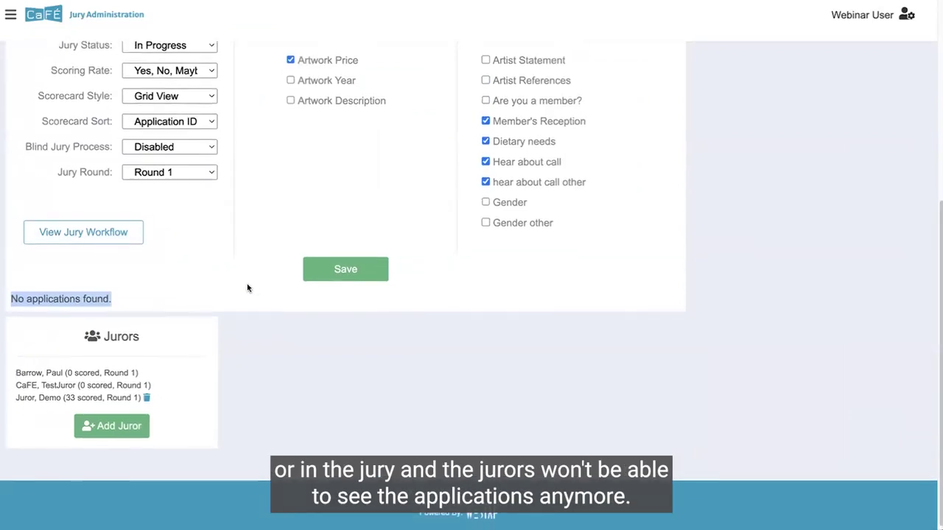
scroll(249, 288, "up", 1)
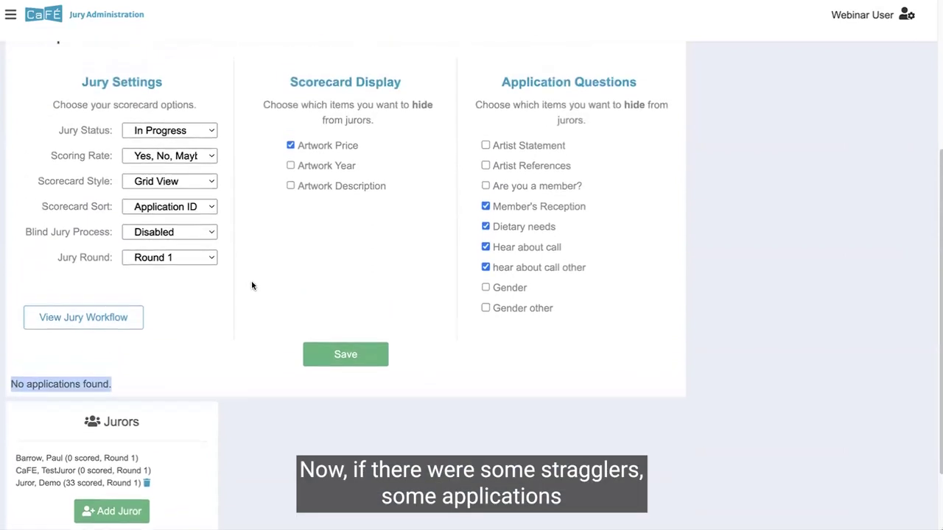
scroll(254, 291, "up", 1)
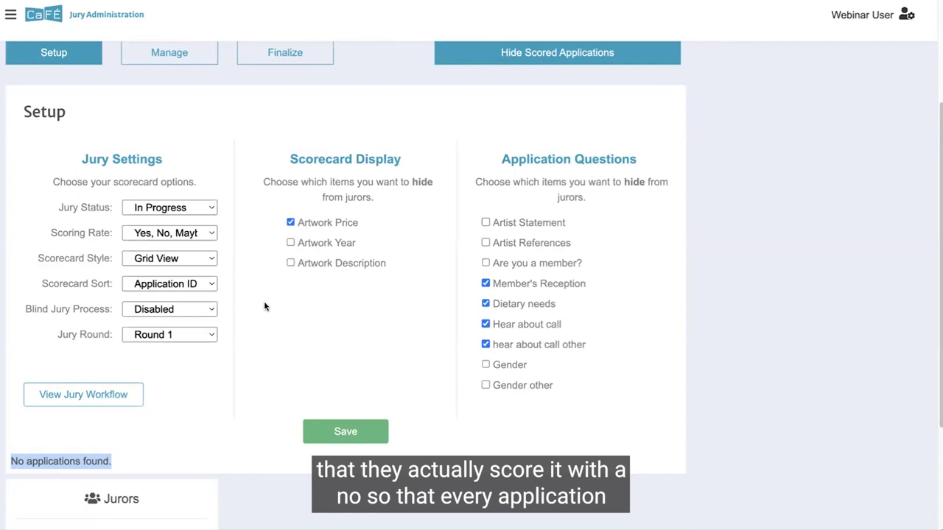
scroll(267, 305, "down", 1)
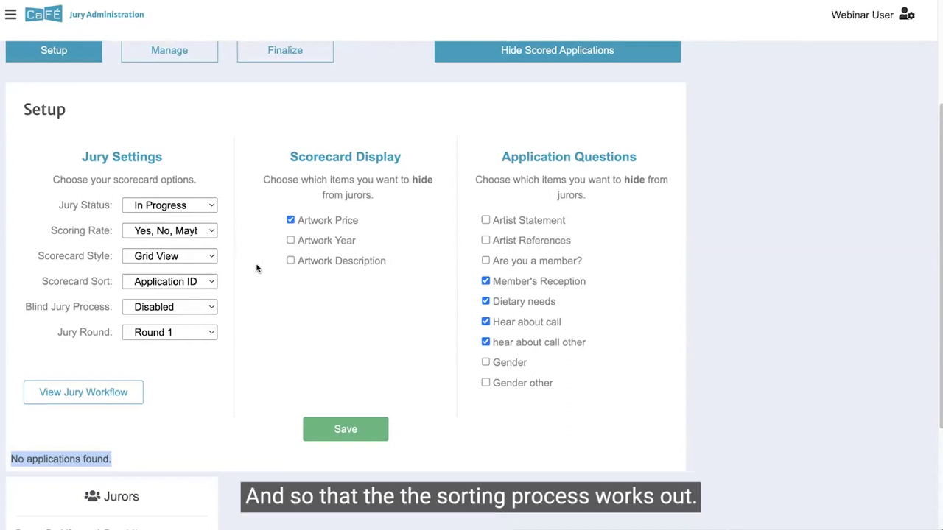
scroll(288, 288, "down", 1)
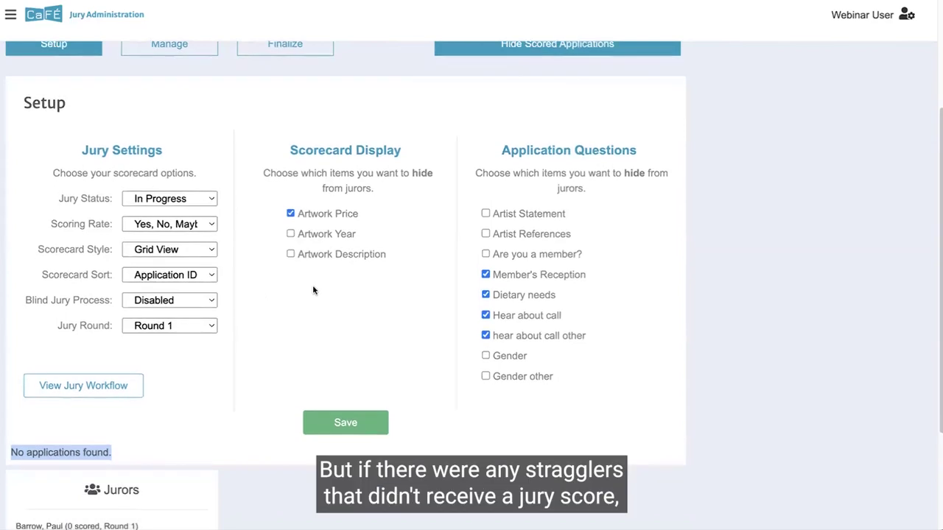
left_click_drag(109, 455, 124, 459)
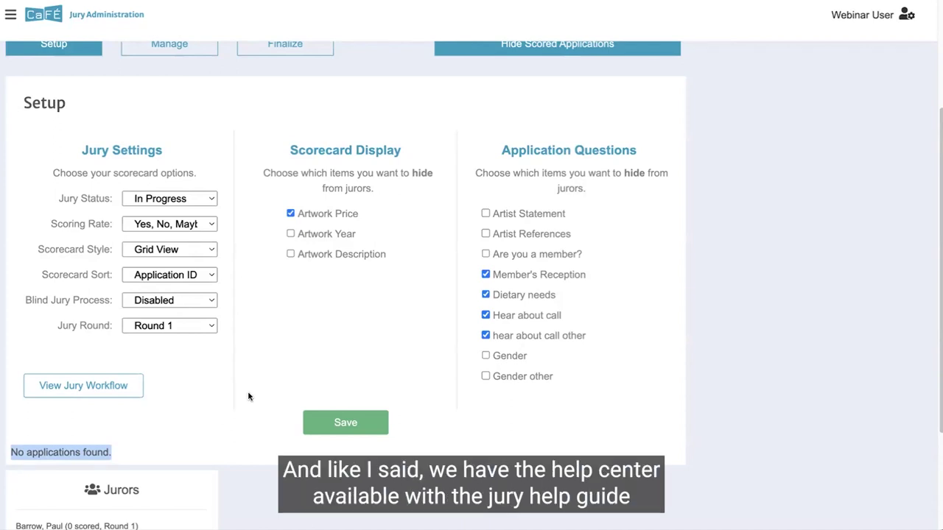
left_click(11, 15)
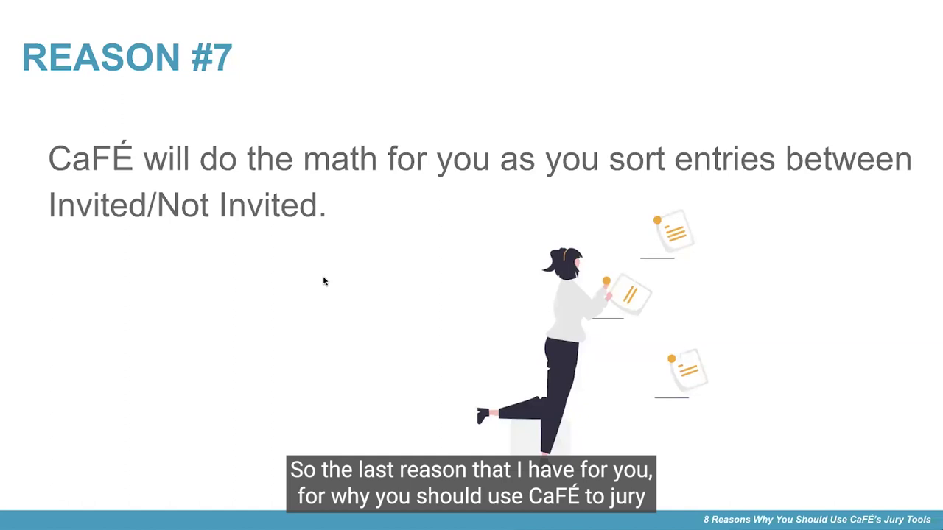
Advance the slideshow to the Reason #8 slide on downloadable jury reports.
left_click(324, 281)
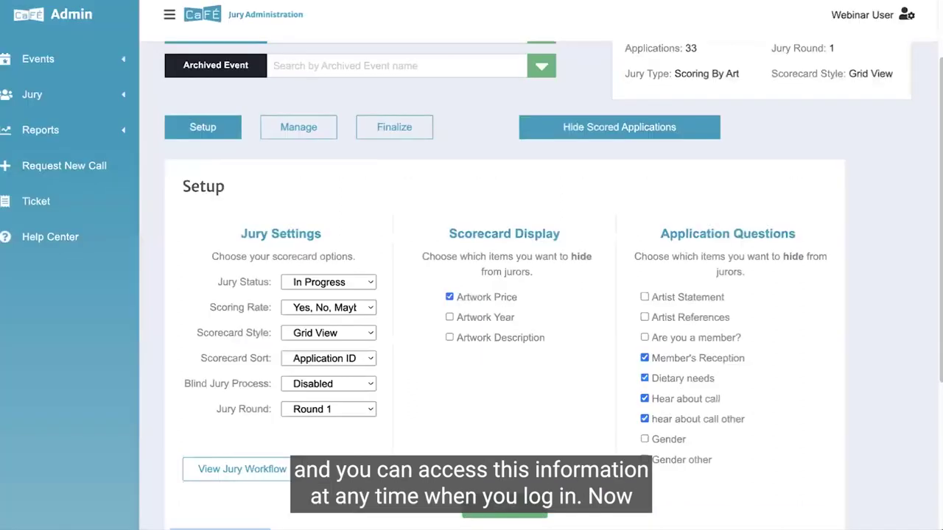
Hide the side menu and open the Current Round management page for the 2023 demo event.
scroll(455, 245, "down", 1)
scroll(455, 245, "down", 3)
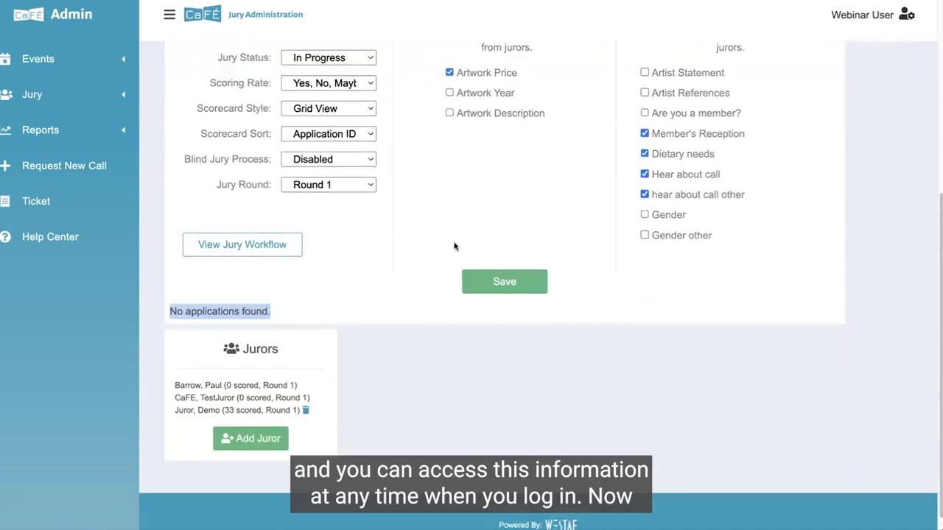
scroll(579, 114, "up", 3)
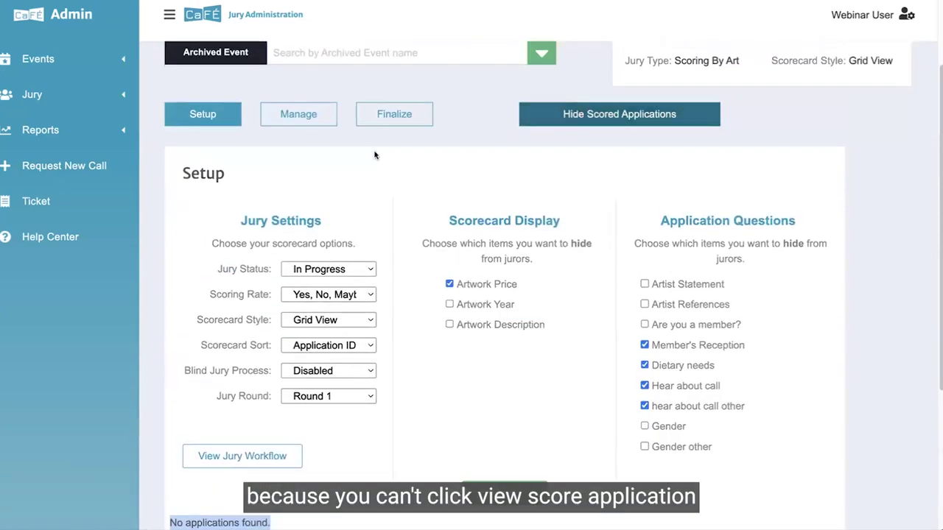
scroll(376, 144, "down", 3)
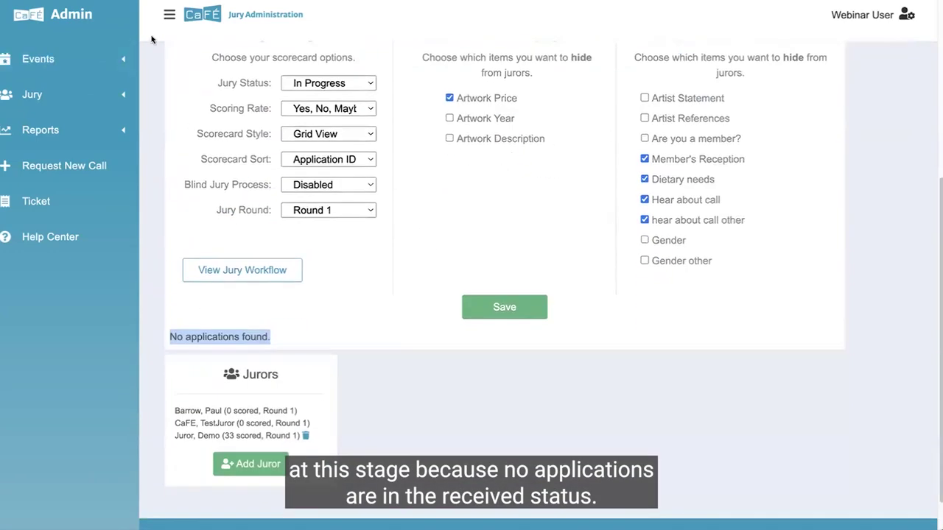
left_click(166, 14)
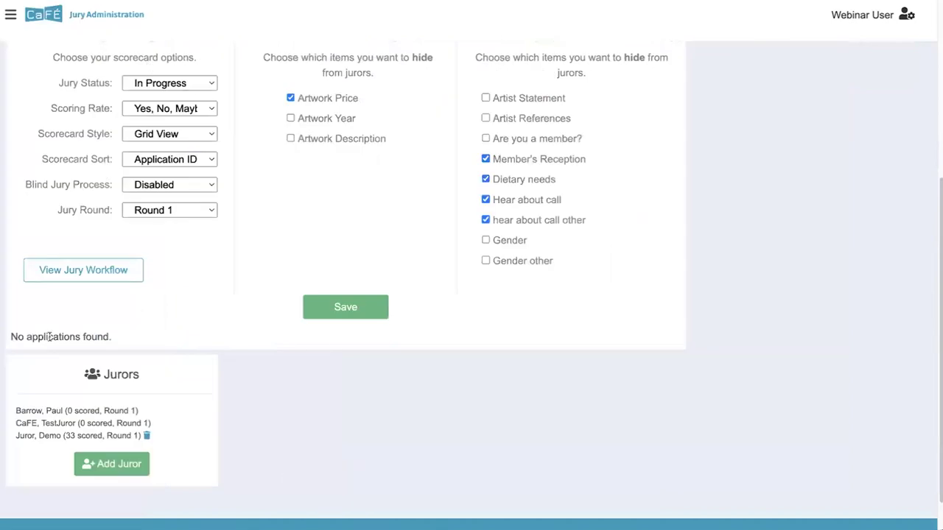
scroll(358, 362, "down", 1)
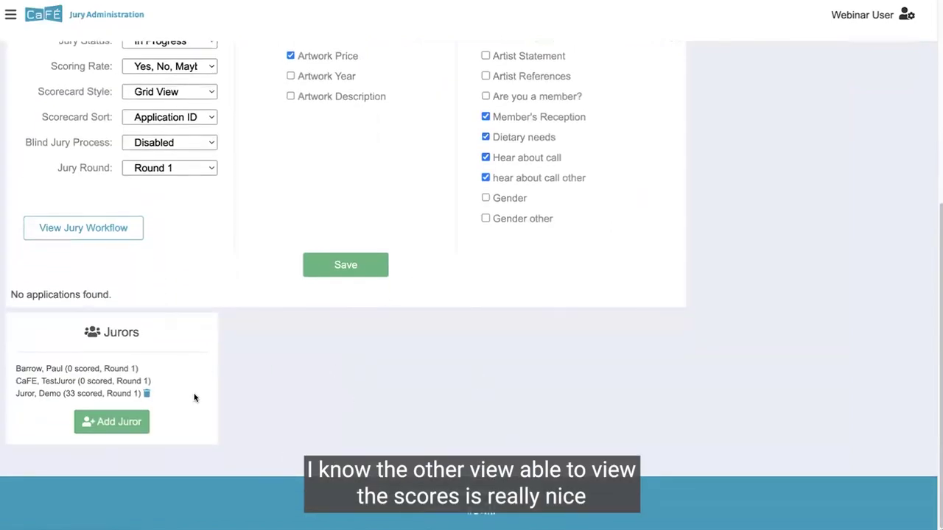
scroll(427, 354, "up", 2)
scroll(449, 348, "up", 2)
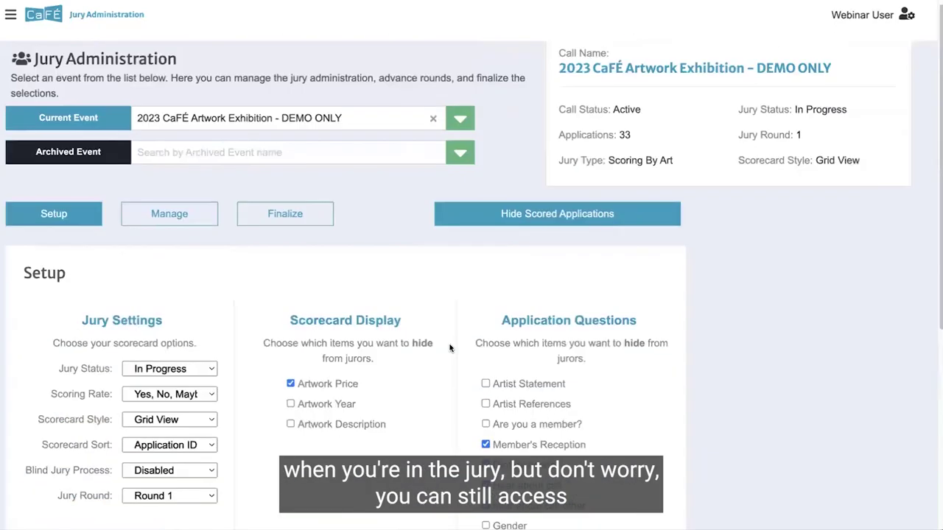
left_click(170, 217)
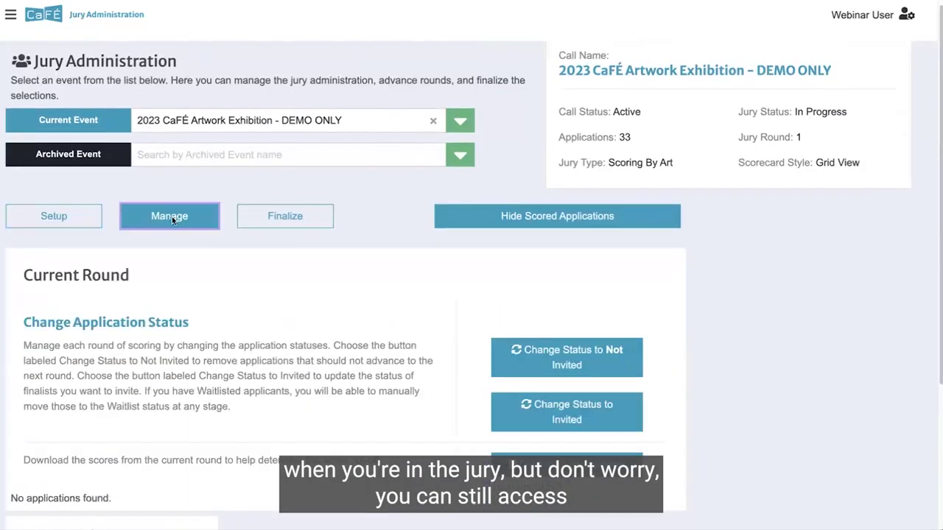
Open the Finalizing Jury Results section and highlight the note about saving scoring history.
left_click(276, 218)
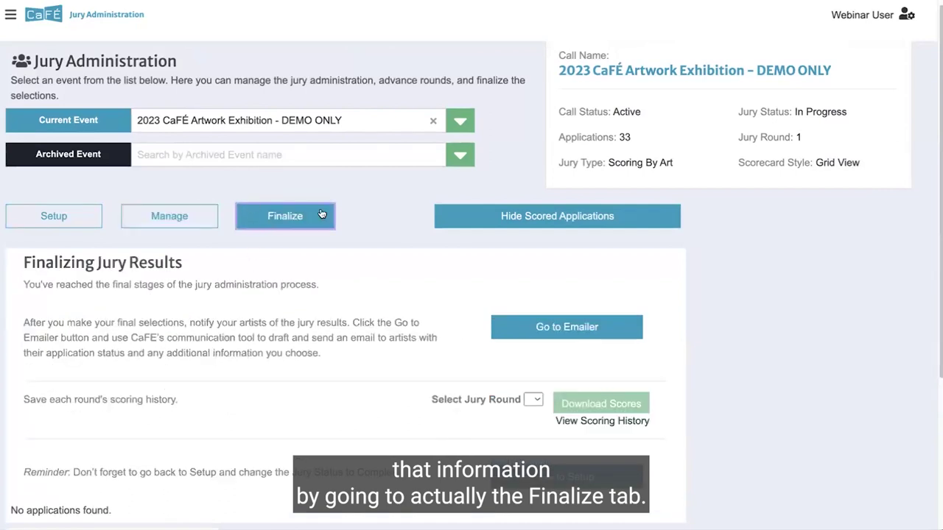
scroll(129, 314, "down", 1)
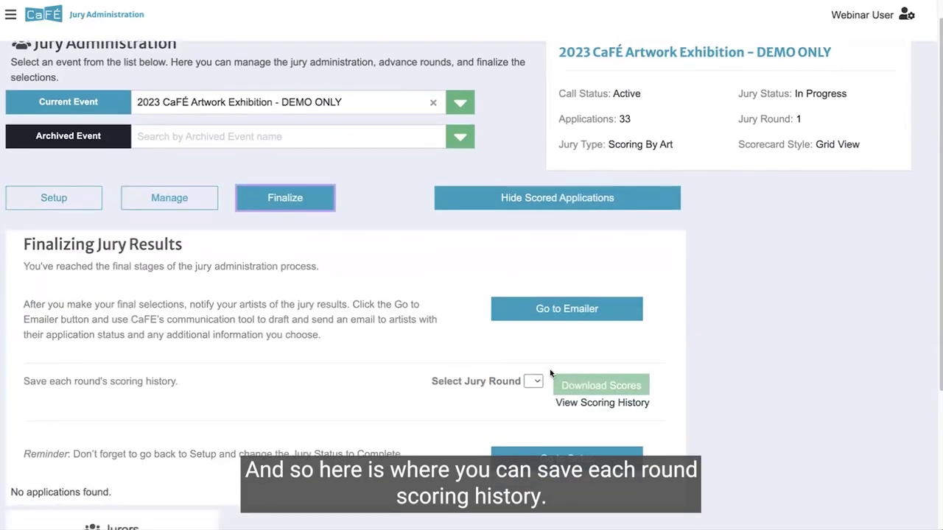
left_click_drag(30, 382, 178, 384)
left_click(263, 384)
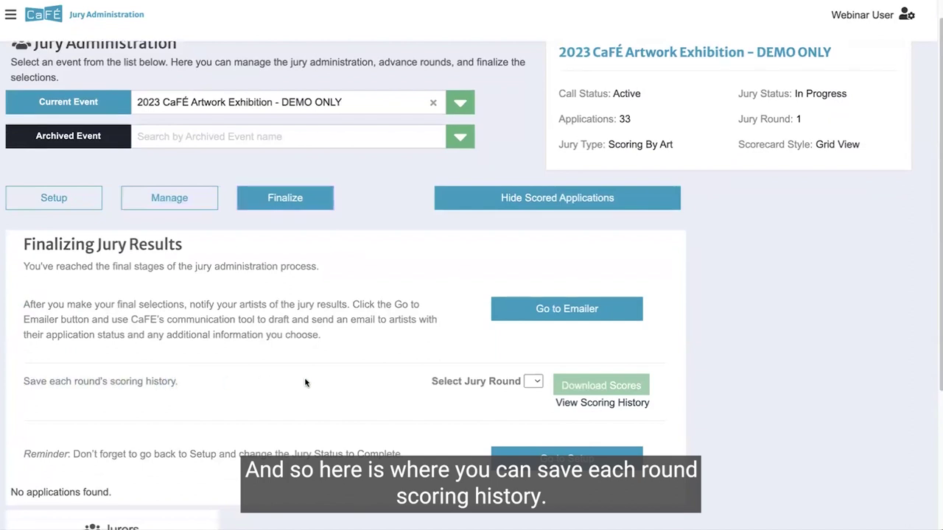
Select jury round 1 and open its scoring history listing the assigned jurors.
left_click(533, 382)
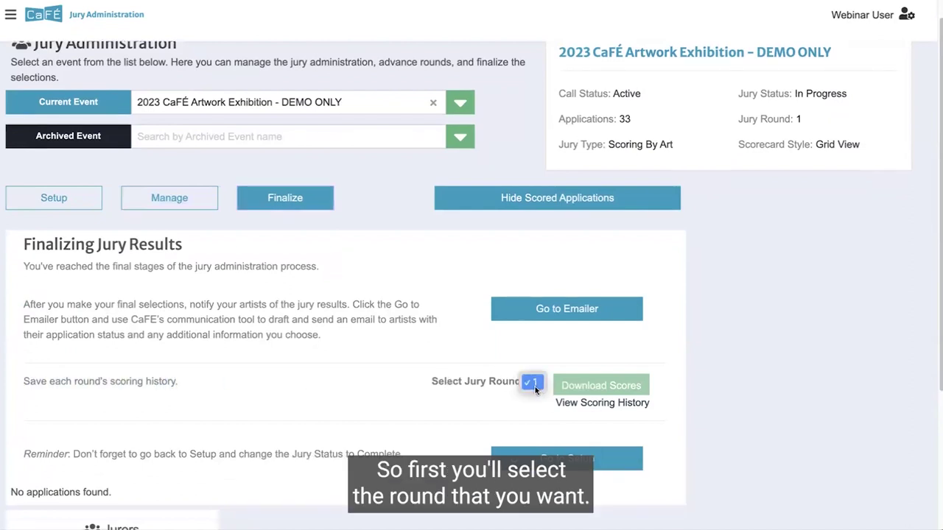
left_click(534, 385)
left_click(542, 384)
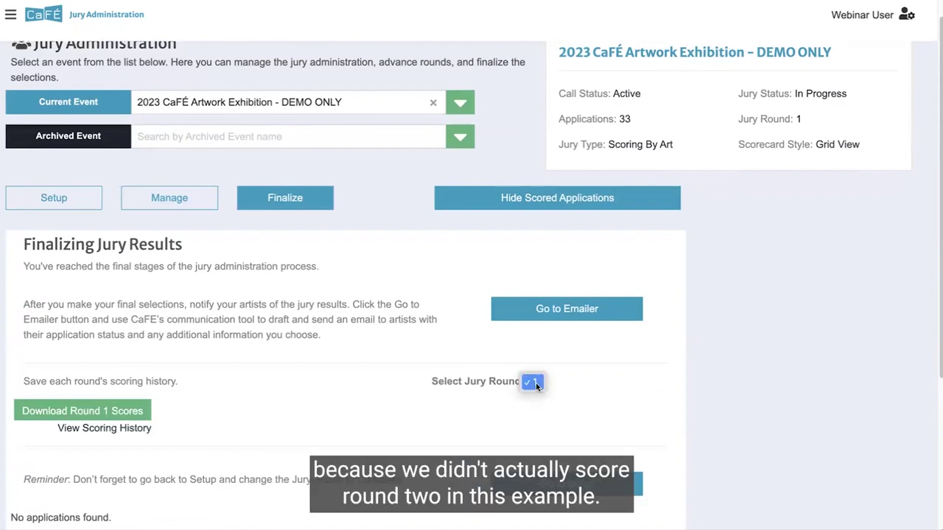
left_click(456, 398)
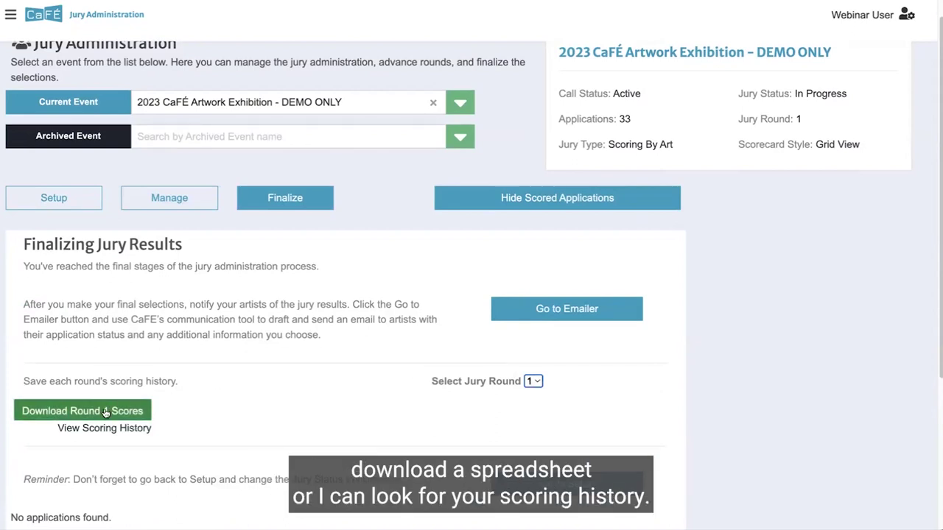
left_click(105, 428)
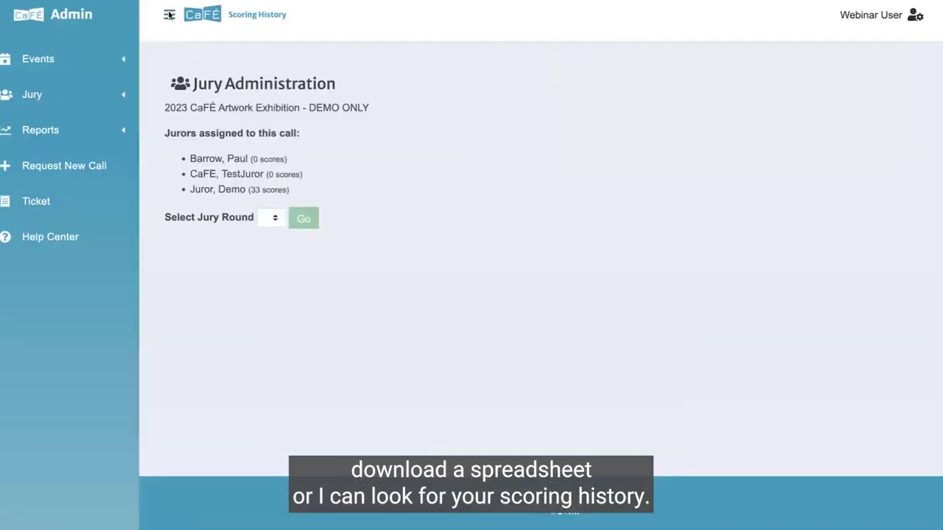
left_click(170, 15)
Load the round 1 scores table and review the first page of scores and comments.
left_click(103, 218)
left_click(107, 234)
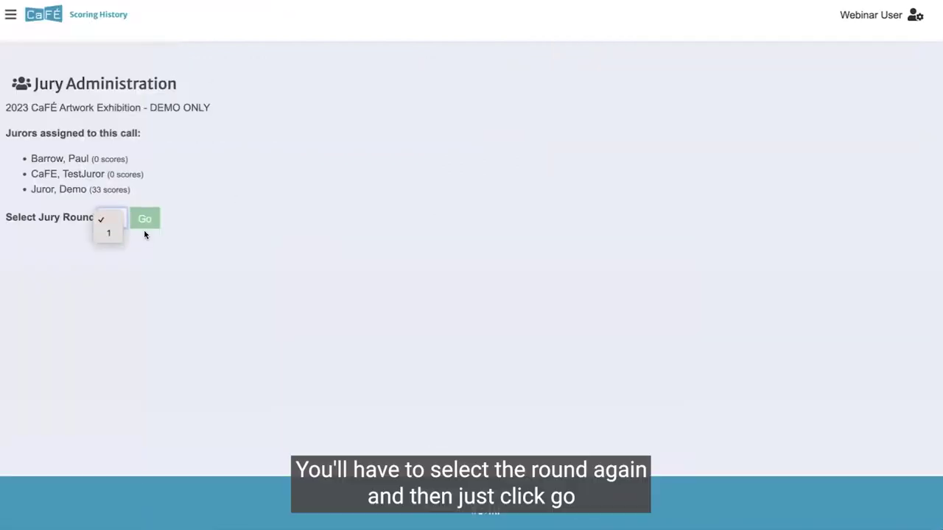
left_click(145, 218)
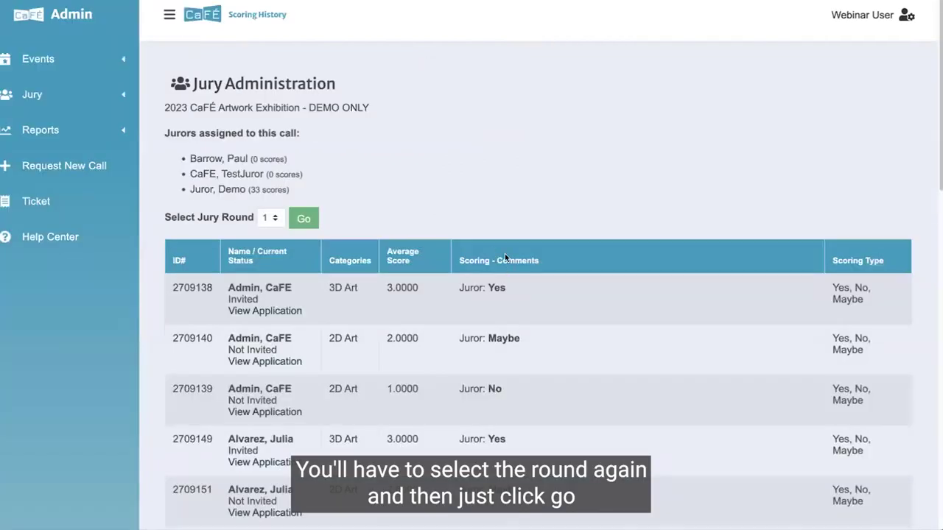
scroll(372, 179, "down", 2)
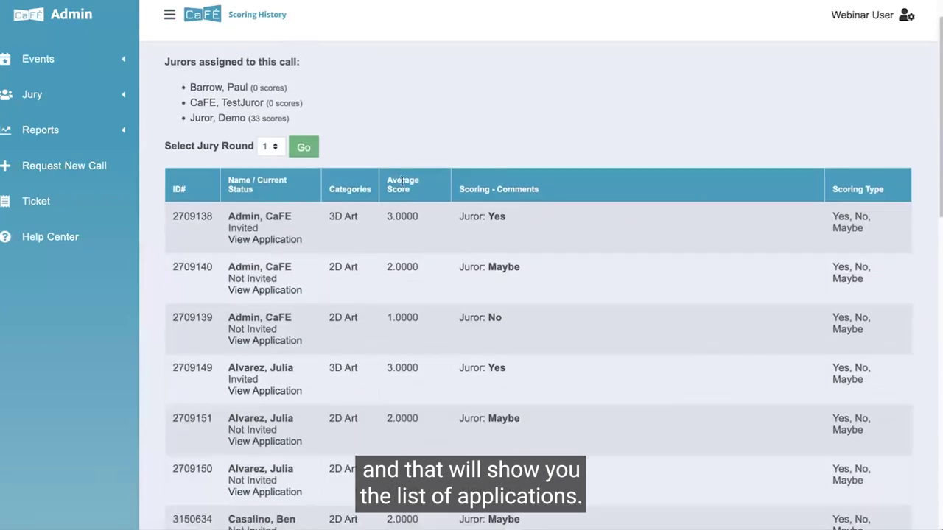
scroll(480, 196, "down", 6)
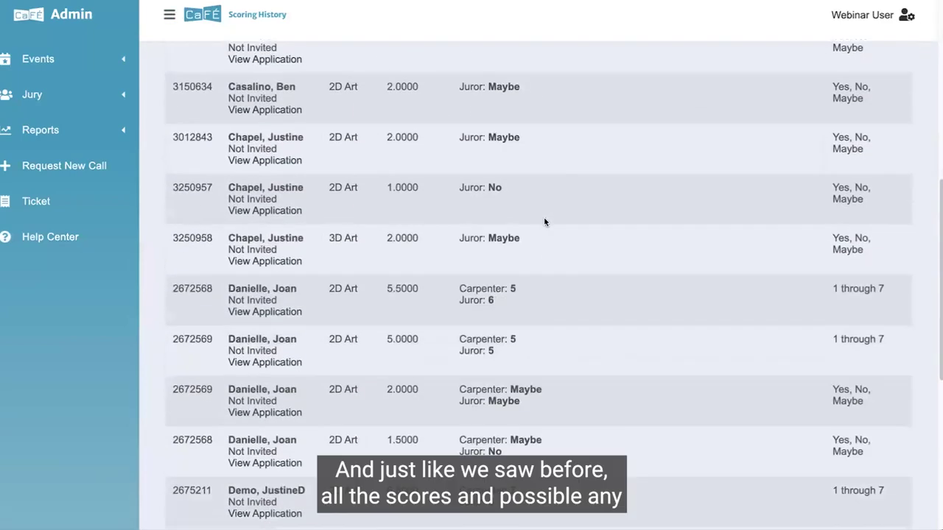
scroll(452, 189, "up", 8)
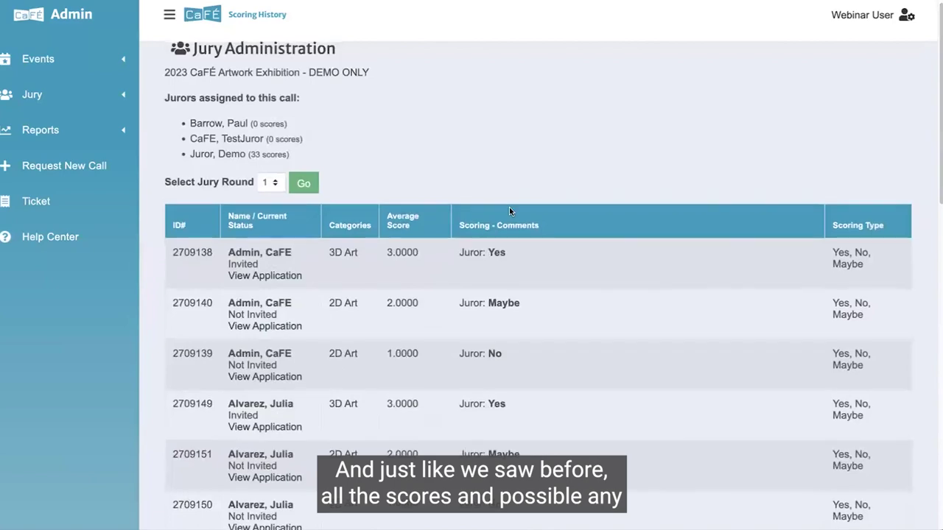
scroll(509, 212, "down", 10)
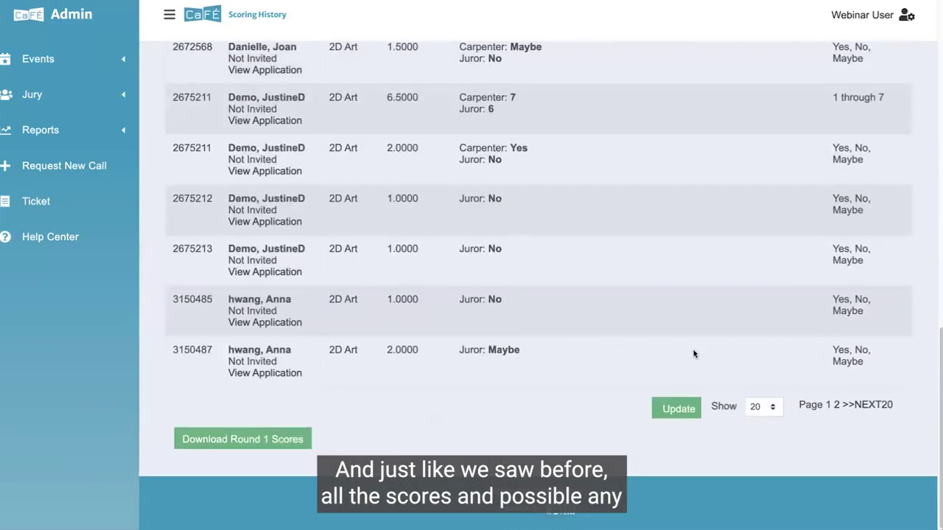
Show the second page of round 1 scored applications and review its entries.
left_click(838, 406)
scroll(663, 231, "down", 6)
left_click_drag(598, 297, 536, 298)
scroll(795, 307, "down", 4)
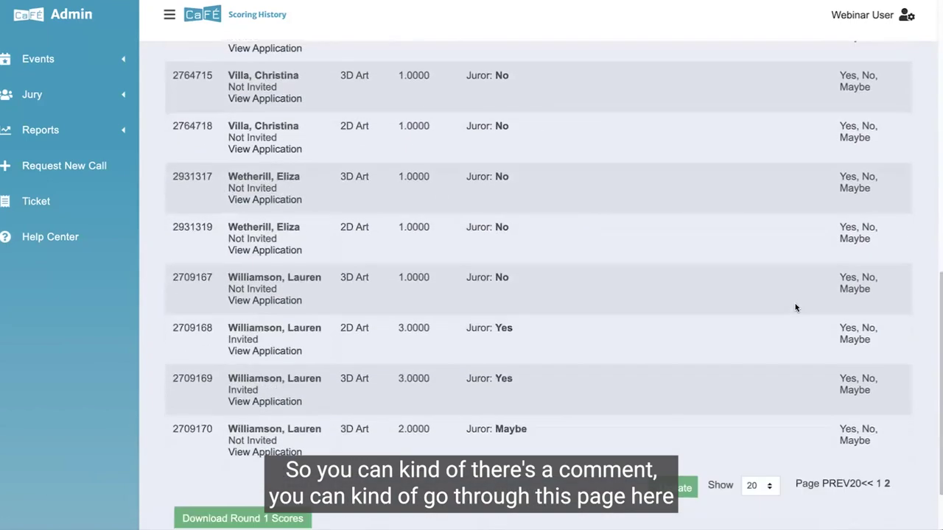
scroll(795, 308, "up", 10)
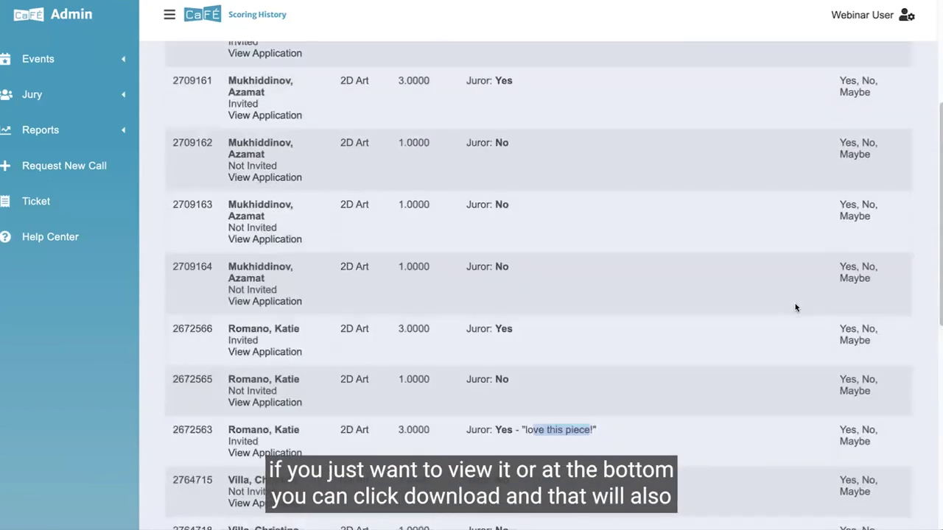
scroll(792, 305, "down", 10)
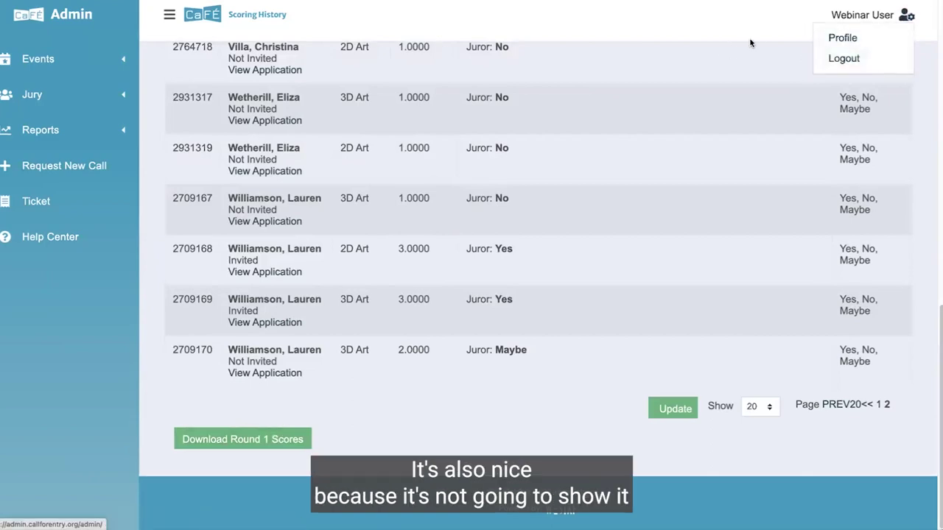
scroll(764, 118, "up", 15)
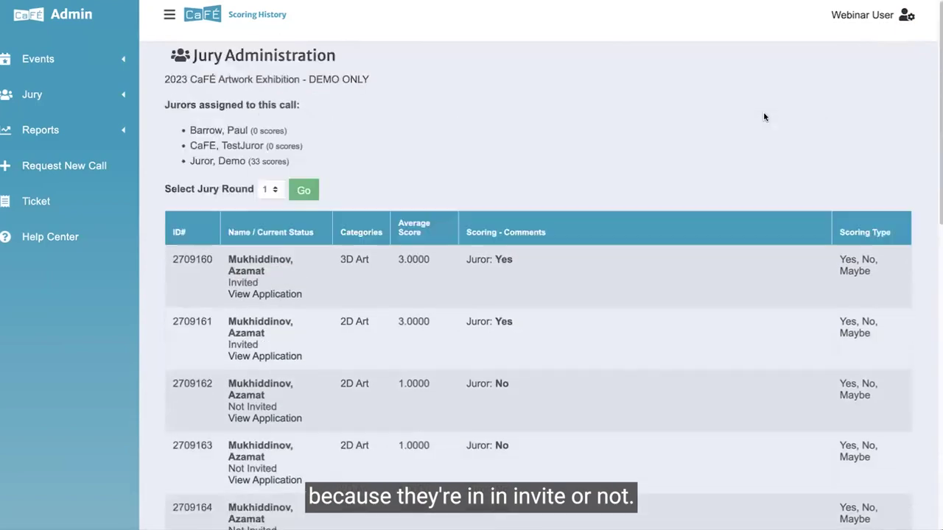
scroll(764, 117, "up", 2)
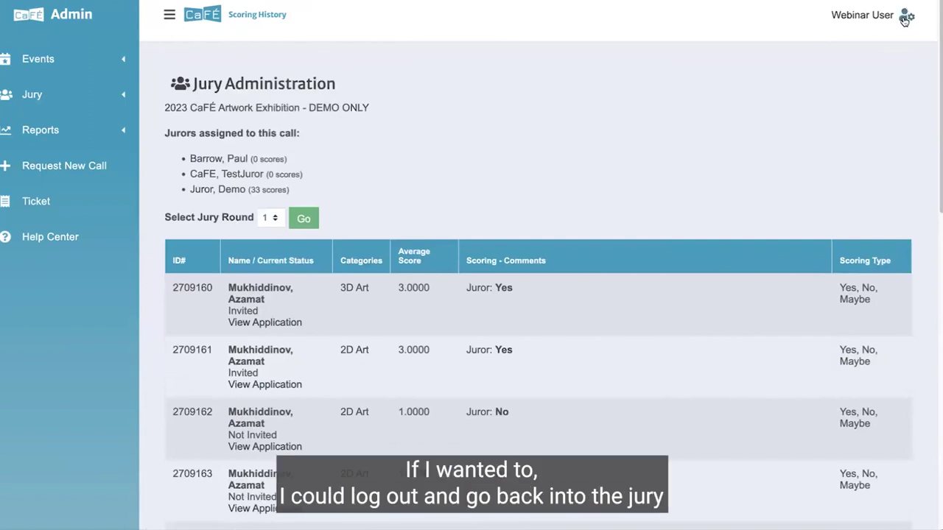
mouse_move(904, 20)
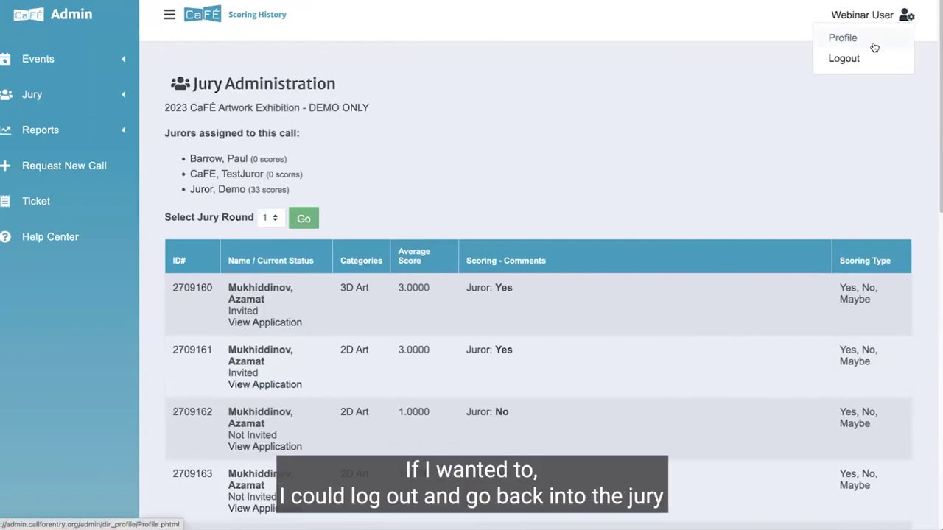
left_click(675, 109)
Finish reviewing the results and return to the main Jury > Administration page.
scroll(329, 172, "down", 2)
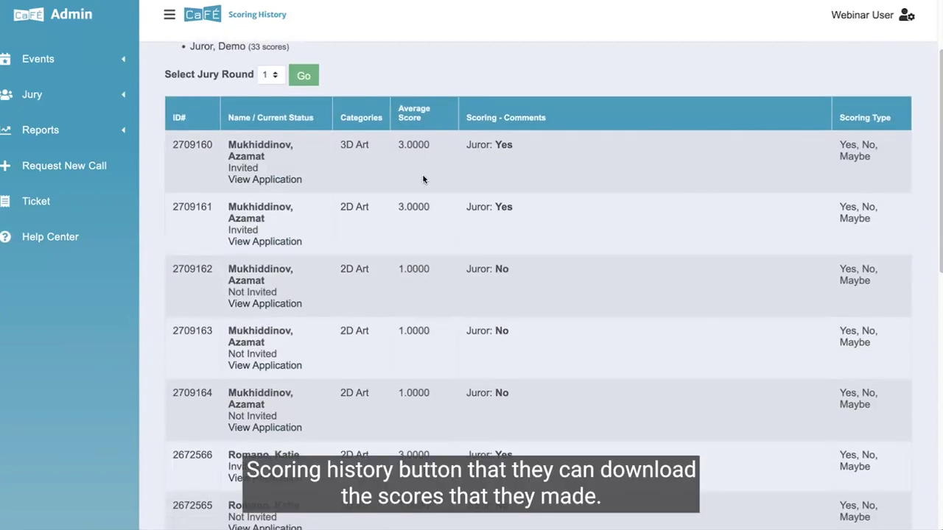
scroll(422, 179, "up", 2)
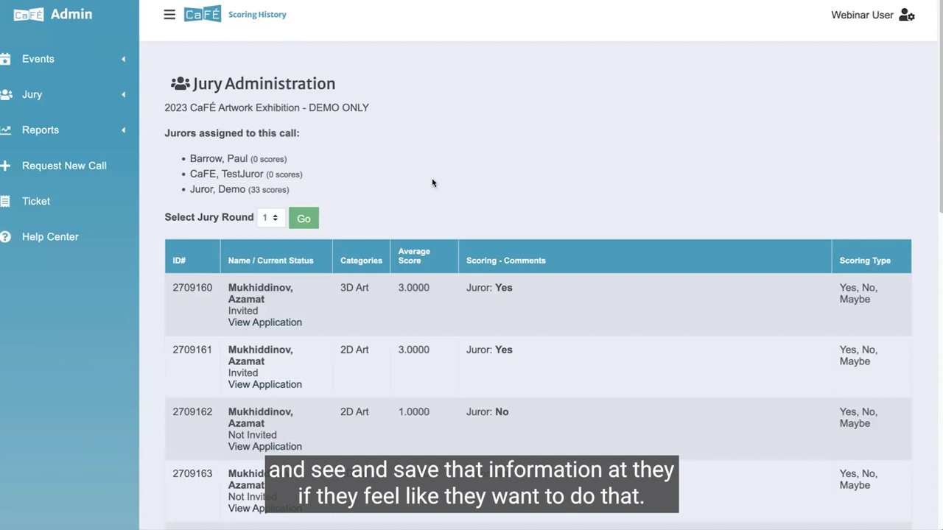
scroll(432, 181, "down", 2)
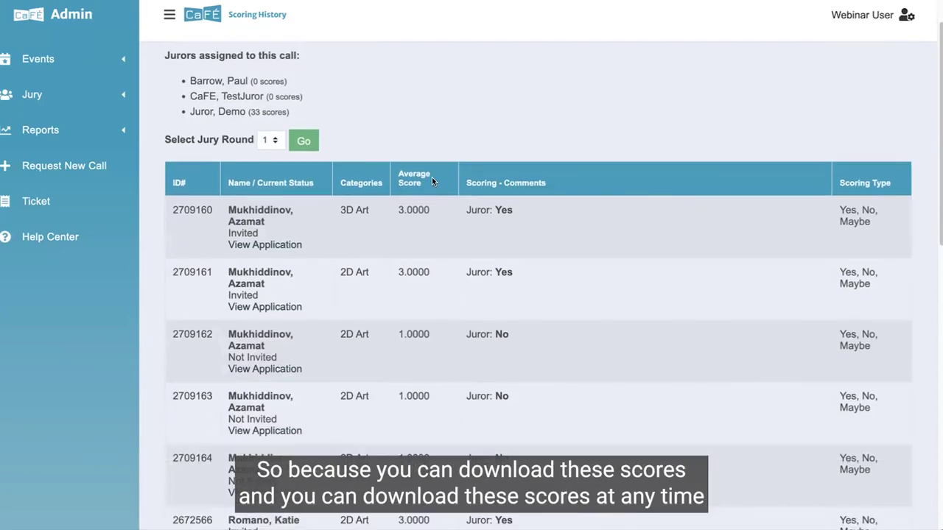
scroll(463, 203, "down", 5)
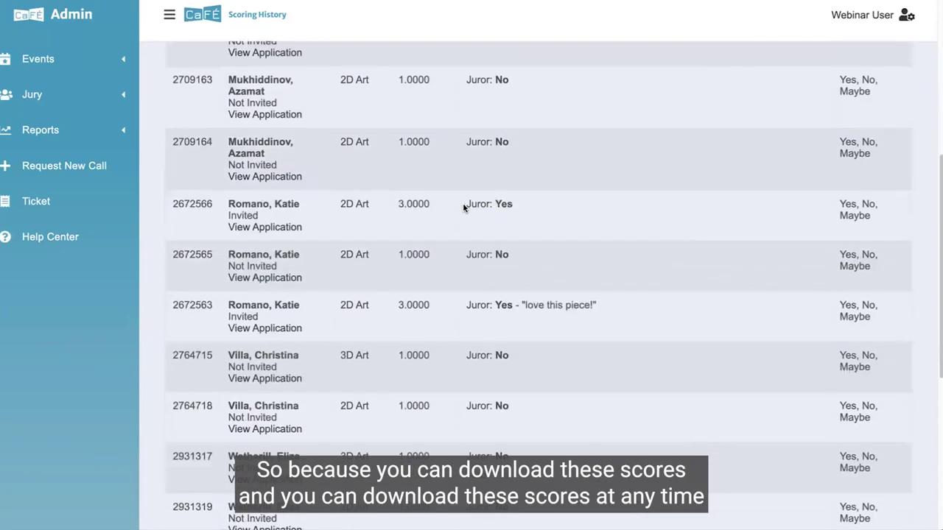
left_click(92, 98)
left_click(81, 125)
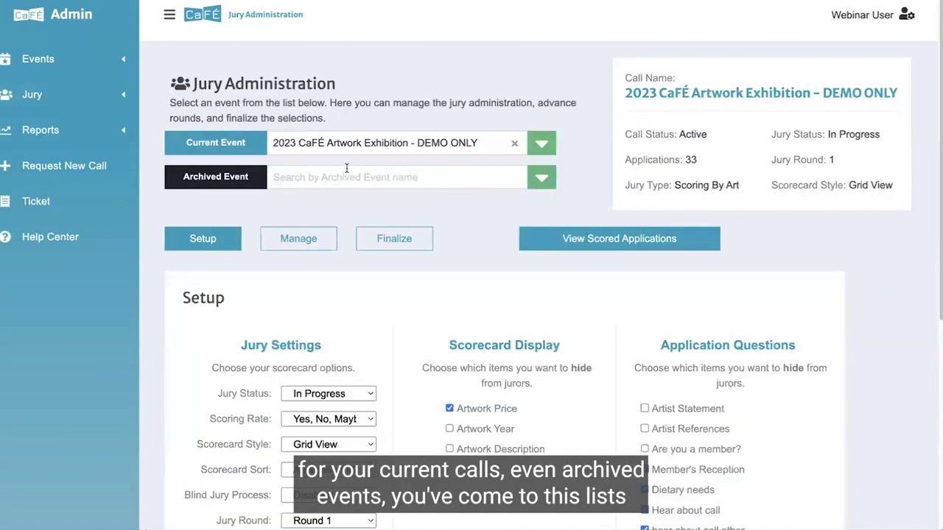
left_click(345, 172)
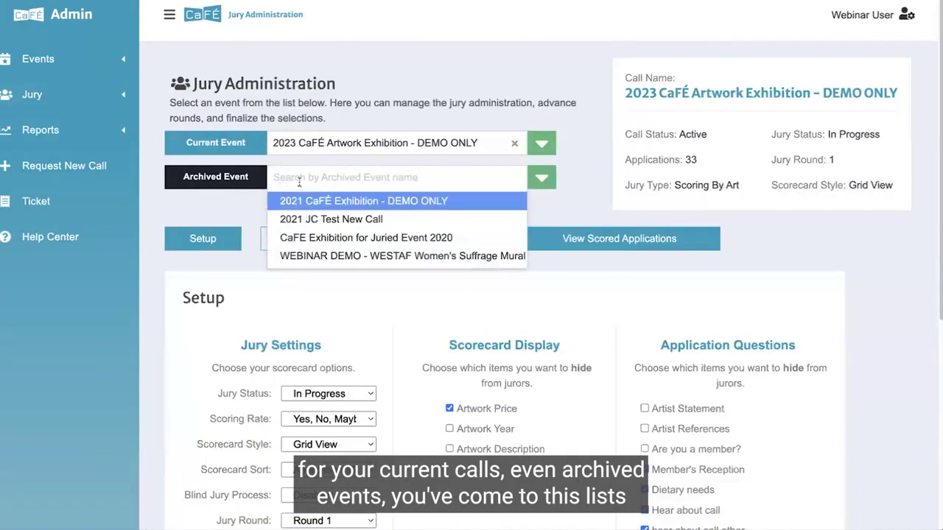
left_click(310, 204)
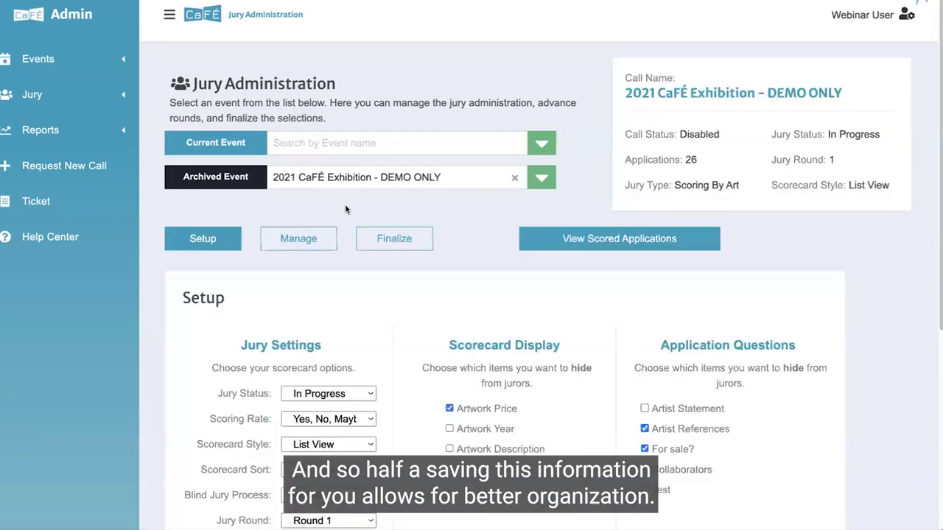
scroll(335, 212, "down", 1)
left_click(382, 190)
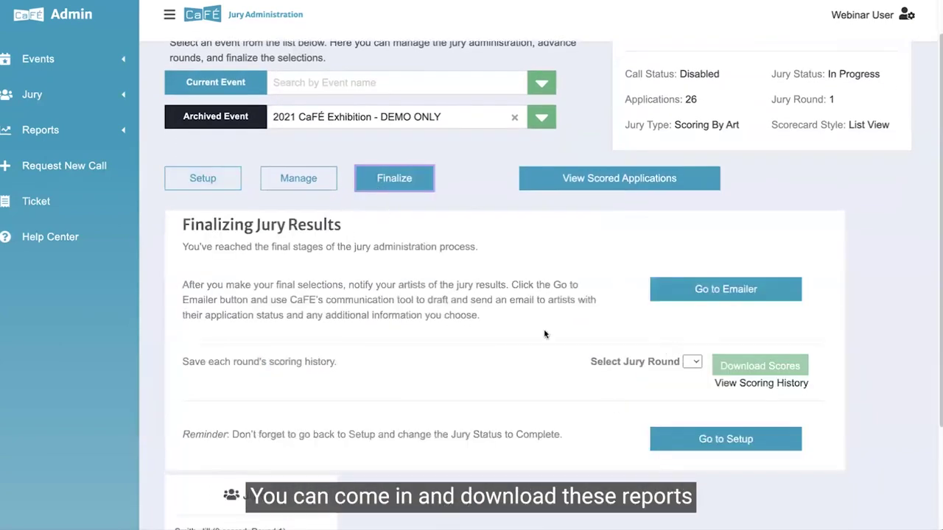
left_click(300, 86)
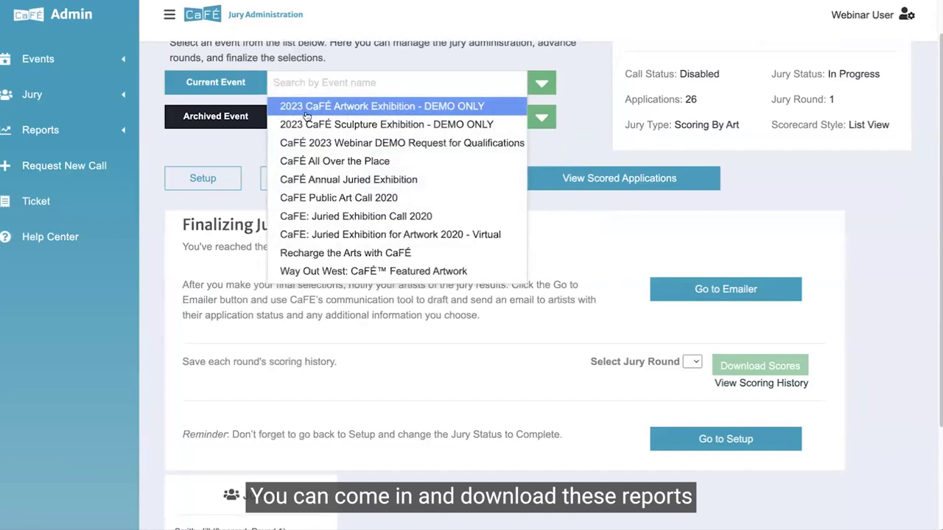
left_click(307, 110)
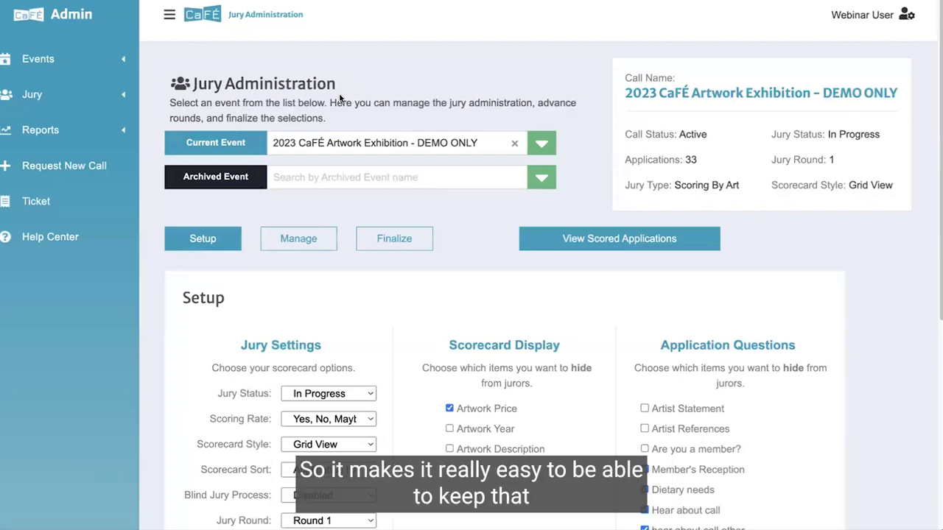
scroll(501, 203, "down", 3)
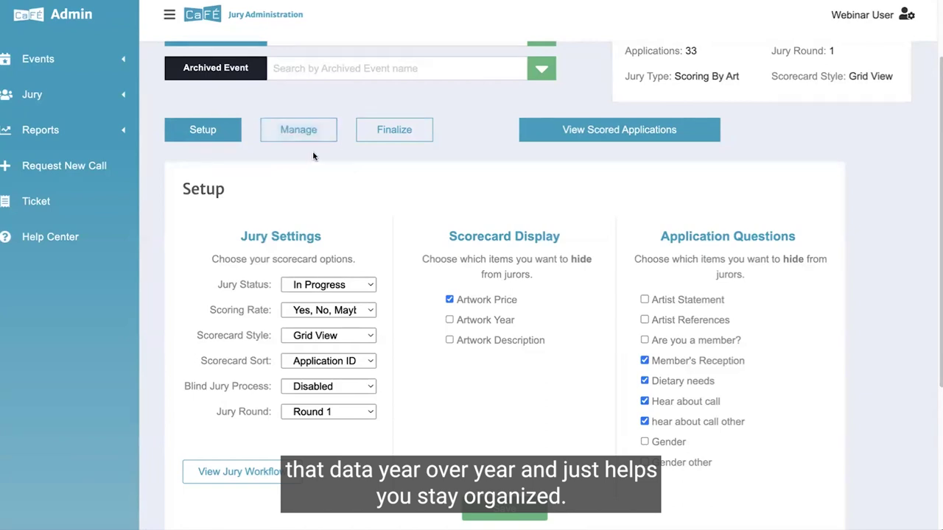
left_click(39, 59)
Visit Events > Management, then go back to Jury > Administration for the 2023 demo event.
left_click(56, 91)
scroll(380, 261, "down", 2)
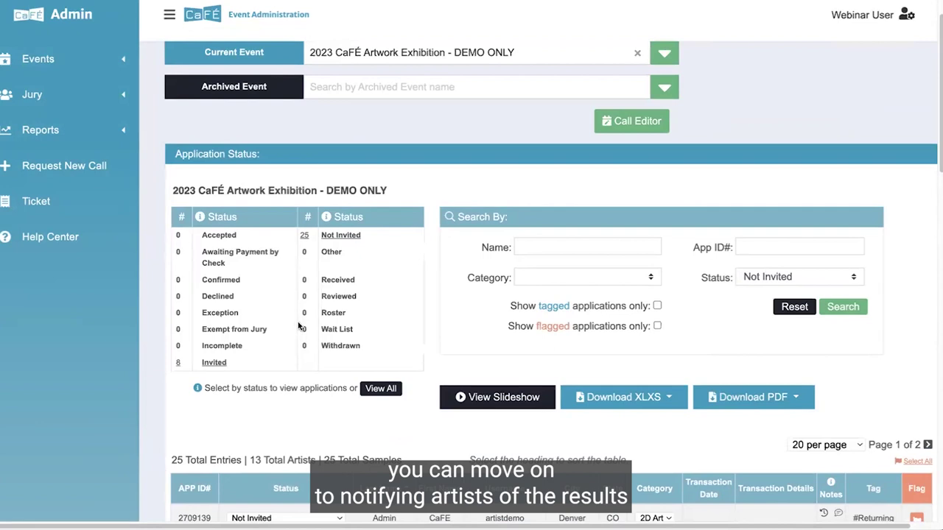
left_click(65, 66)
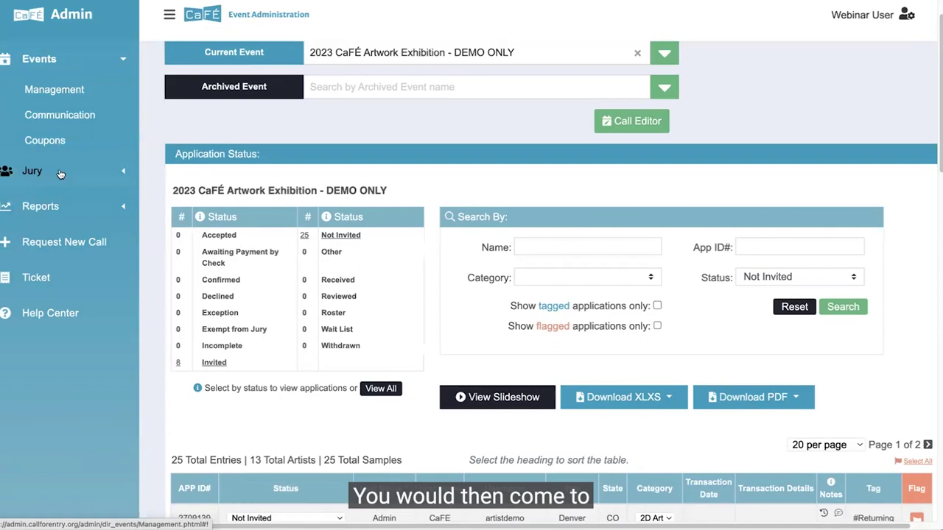
left_click(62, 174)
left_click(57, 125)
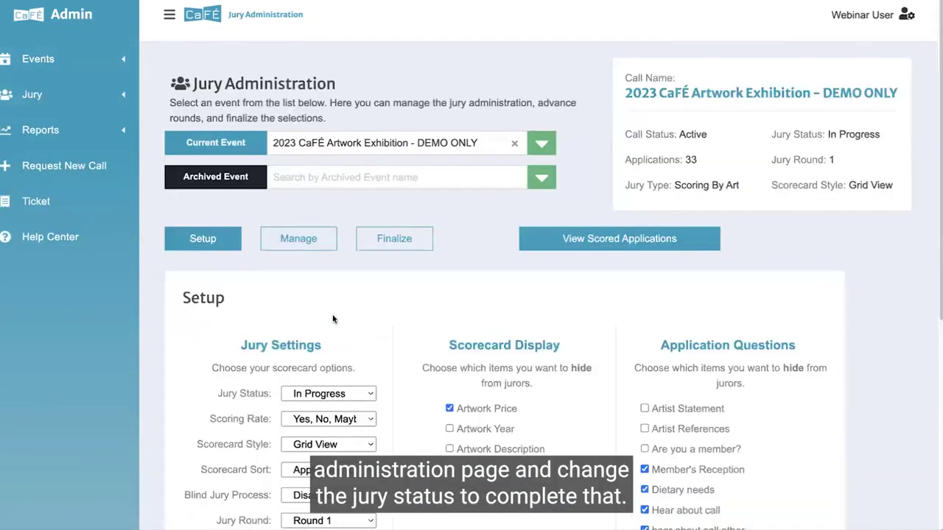
Leave the jury status at In Progress and go to the Events > Communication page.
scroll(333, 318, "down", 2)
left_click(327, 317)
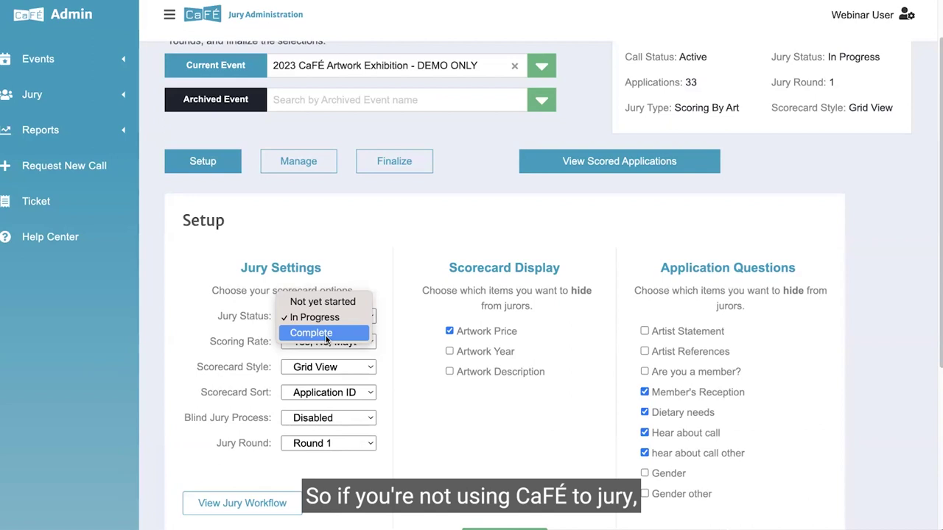
left_click(324, 190)
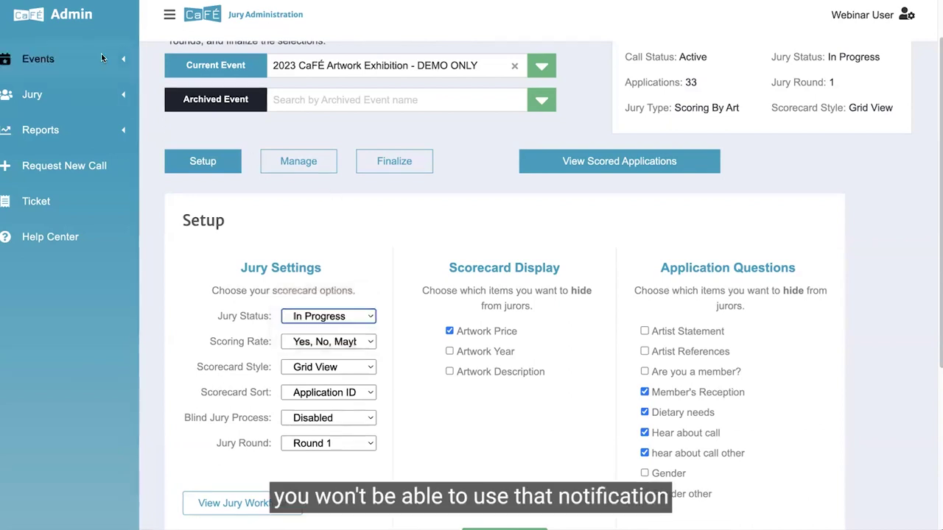
left_click(52, 70)
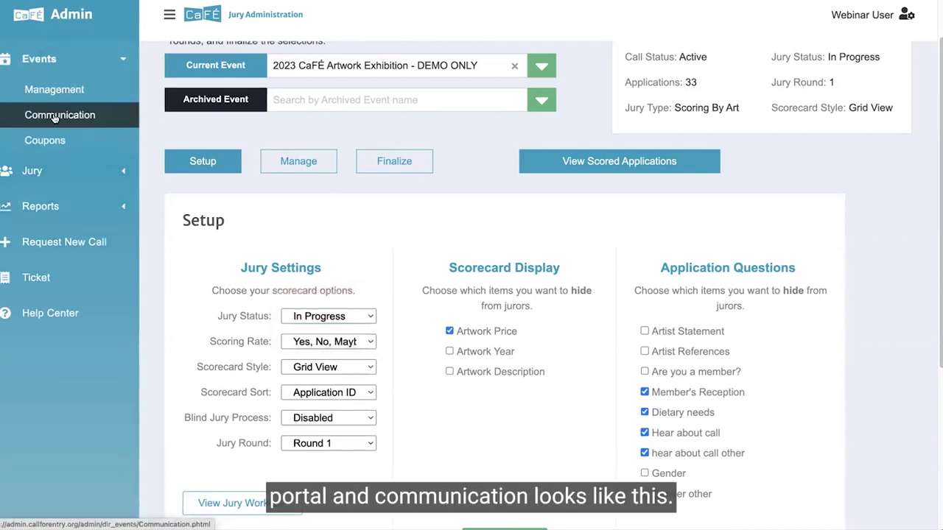
left_click(55, 115)
Check the Communication drafts and the Not Invited applications list, then head back to jury administration.
scroll(32, 79, "down", 2)
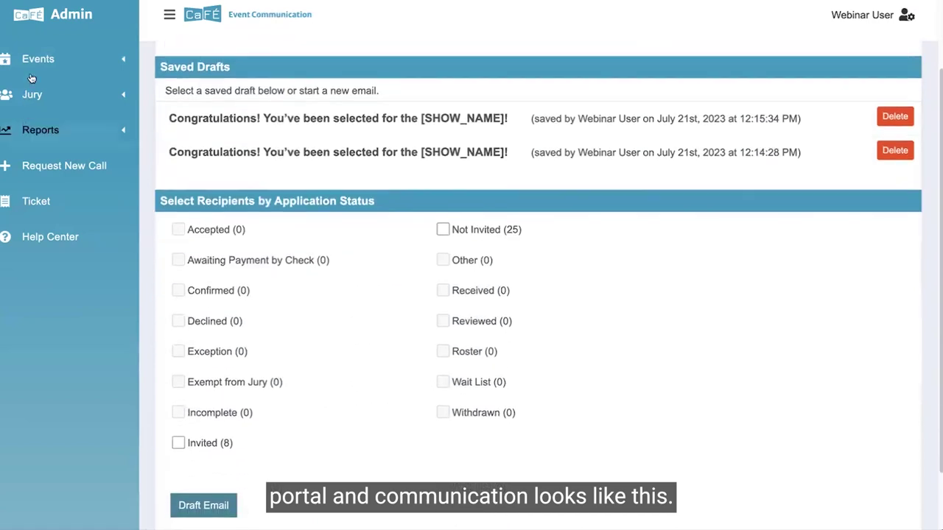
left_click(35, 65)
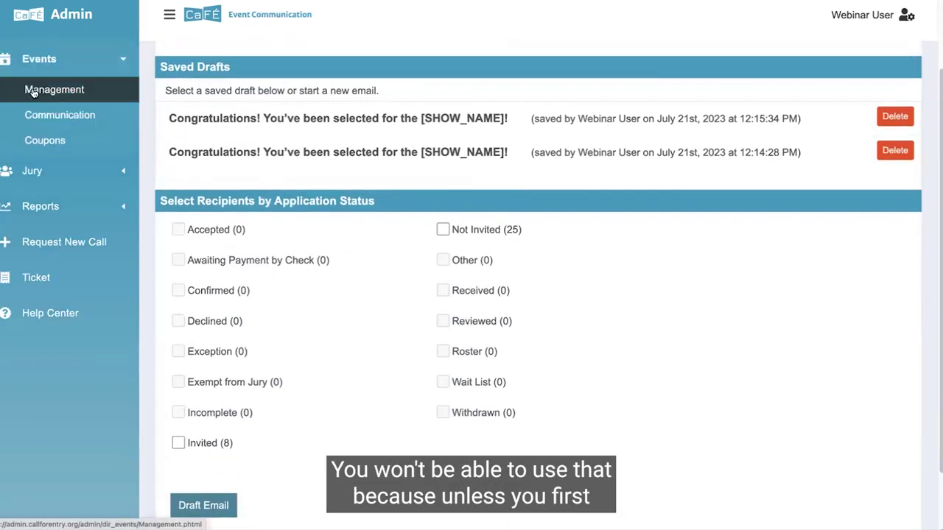
left_click(33, 92)
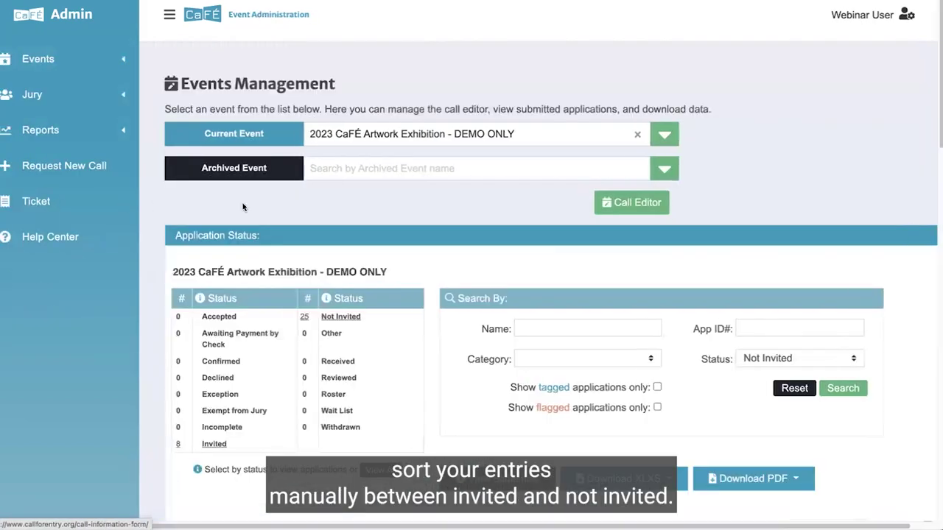
scroll(242, 202, "down", 2)
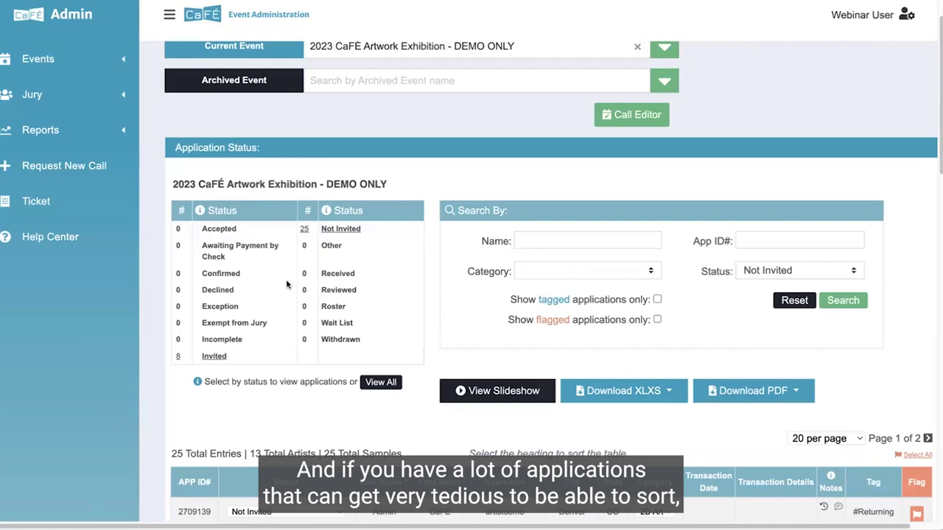
scroll(286, 284, "down", 1)
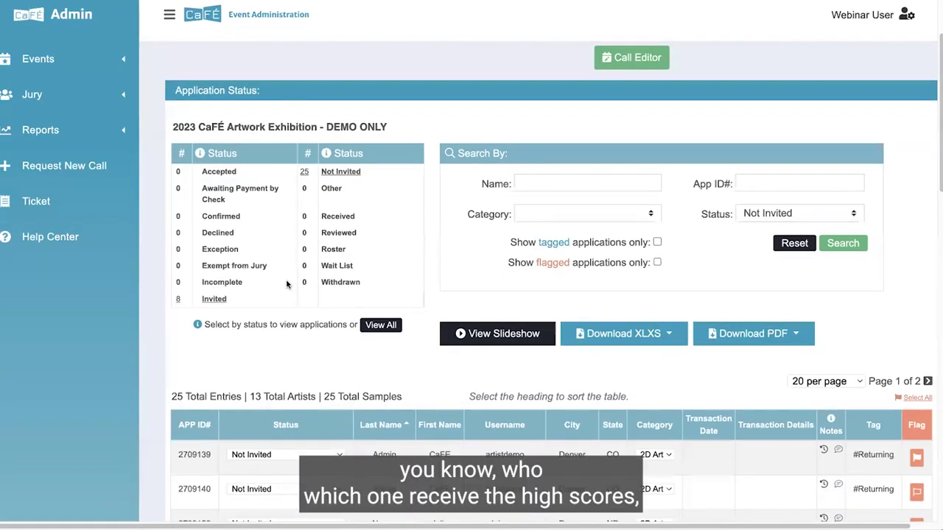
scroll(288, 285, "down", 3)
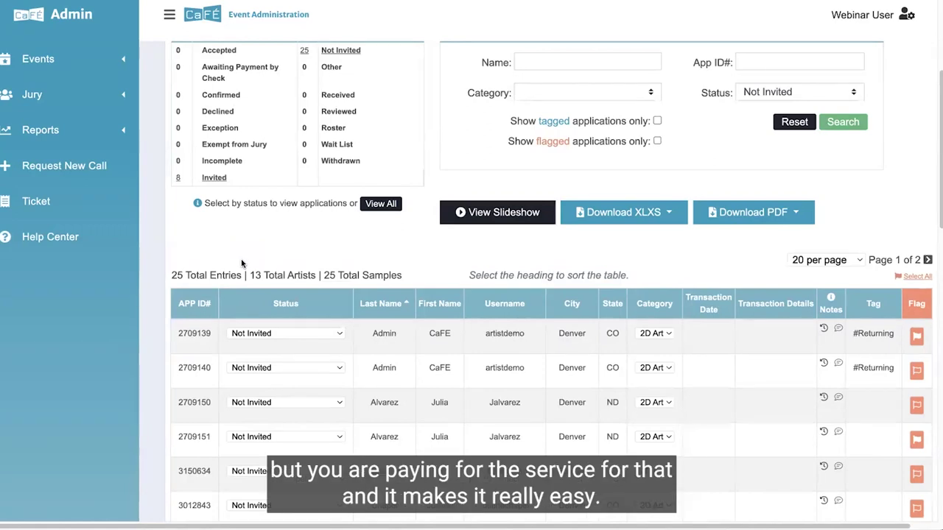
left_click(32, 94)
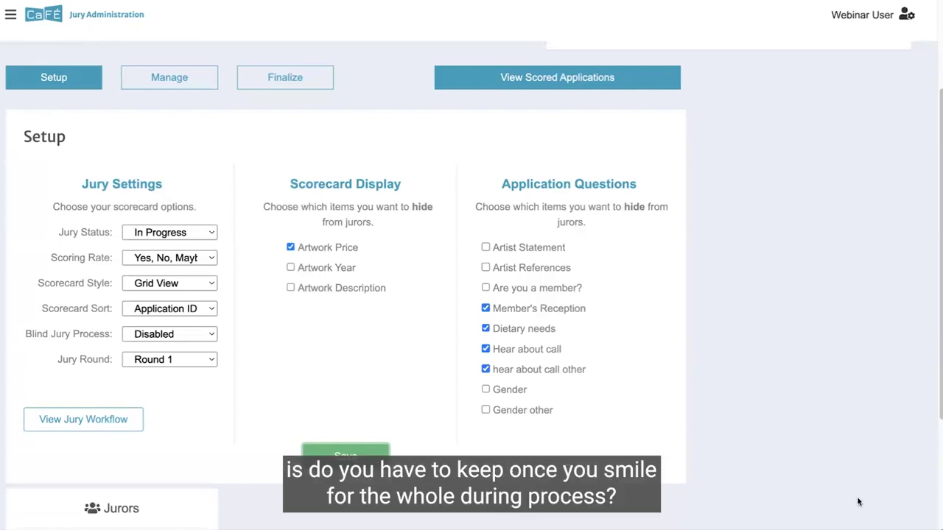
left_click(167, 257)
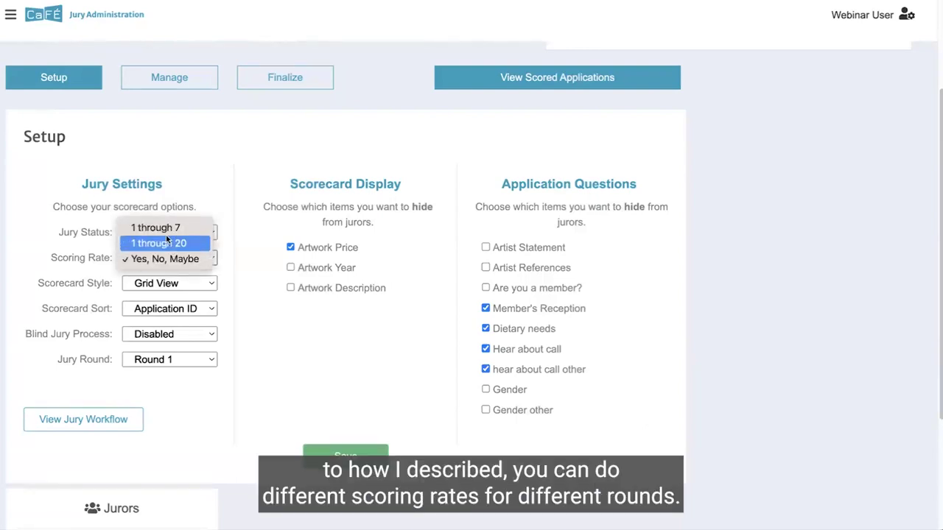
left_click(246, 278)
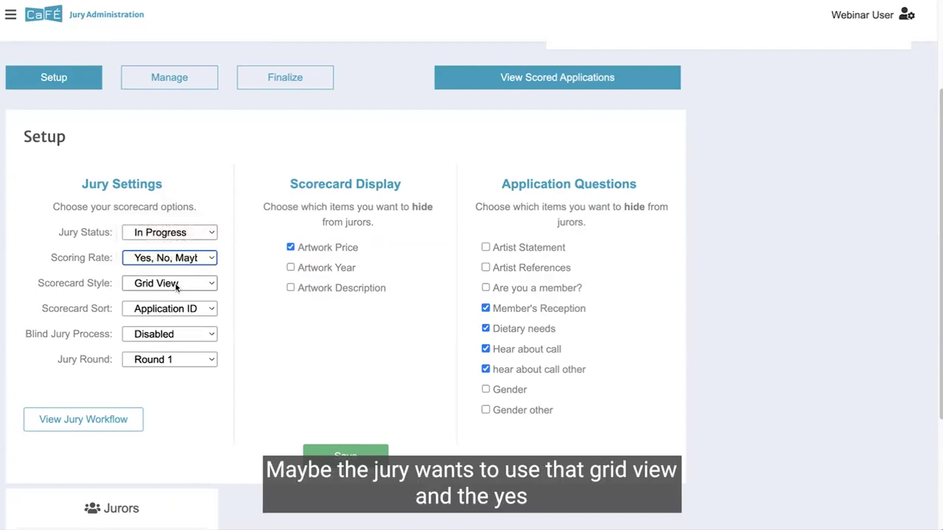
left_click(175, 287)
left_click(124, 265)
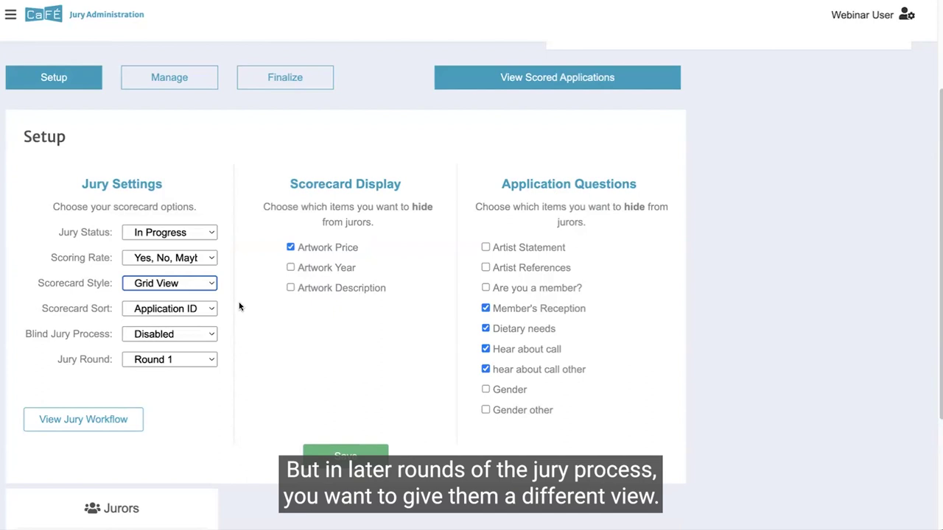
left_click(190, 285)
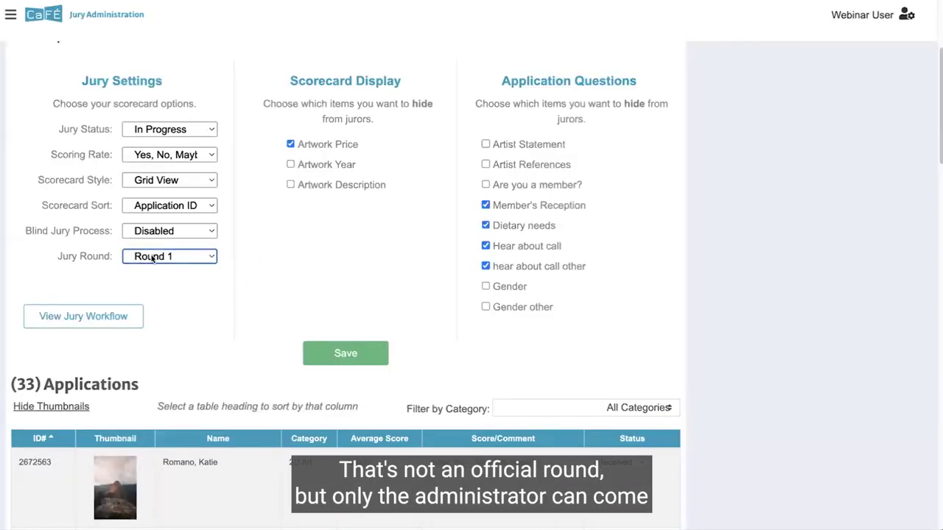
Check the Jury Round dropdown's available rounds, keeping Round 1 selected.
left_click(153, 258)
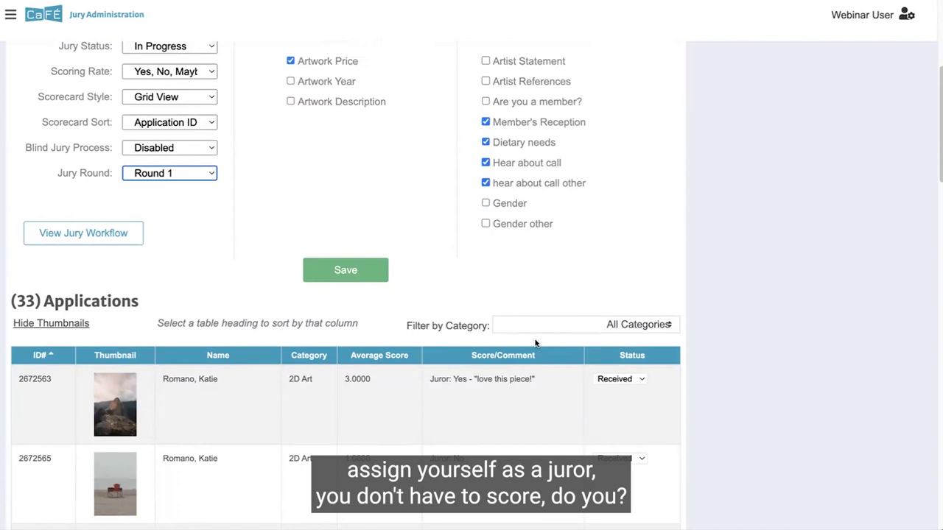
Scroll down to the Jurors panel showing three Round 1 jurors and their scored counts.
scroll(404, 301, "up", 3)
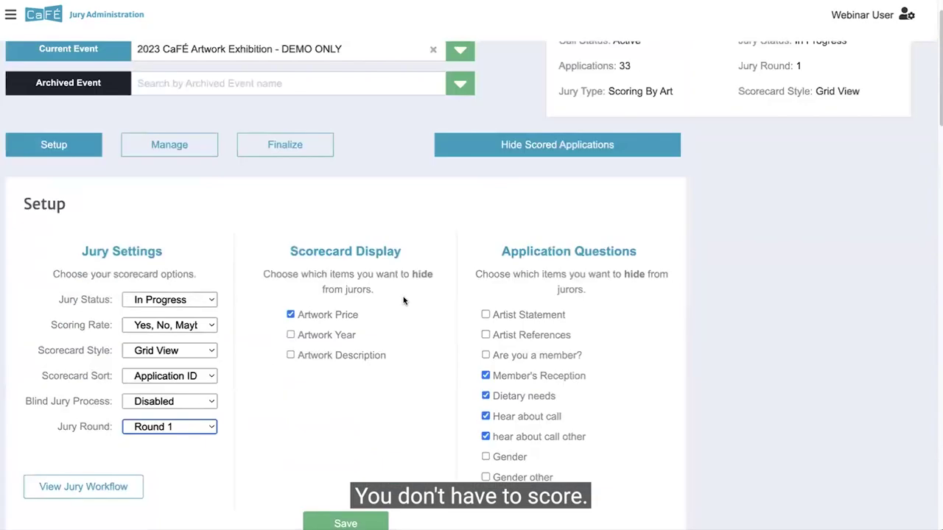
scroll(473, 347, "down", 3)
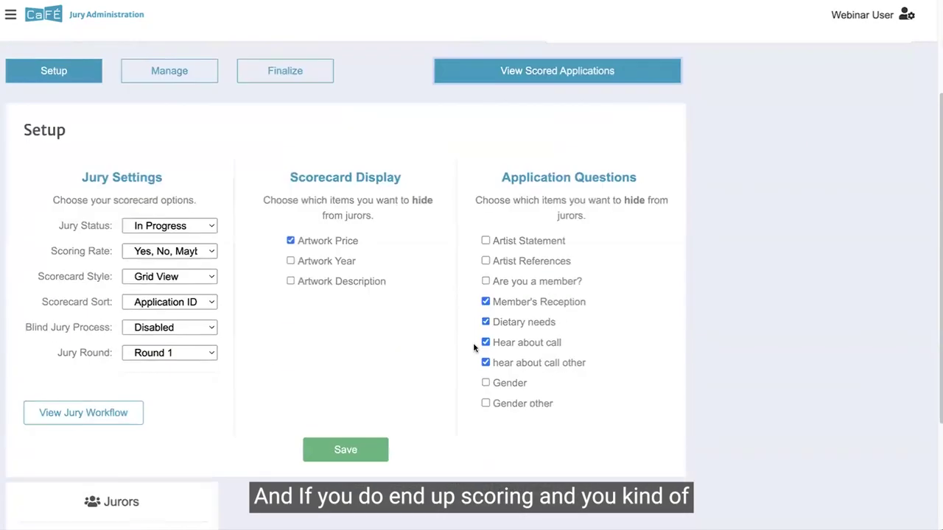
scroll(473, 342, "down", 1)
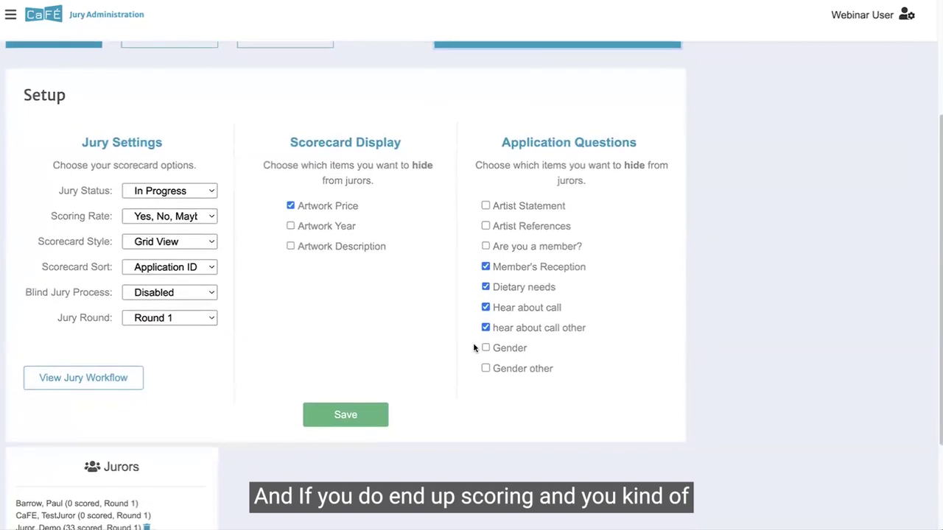
scroll(473, 347, "down", 1)
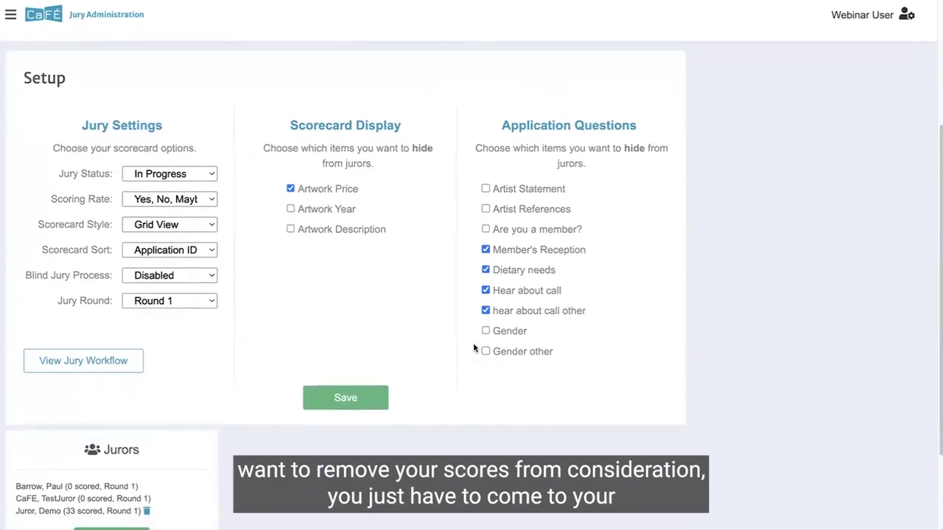
scroll(472, 342, "down", 3)
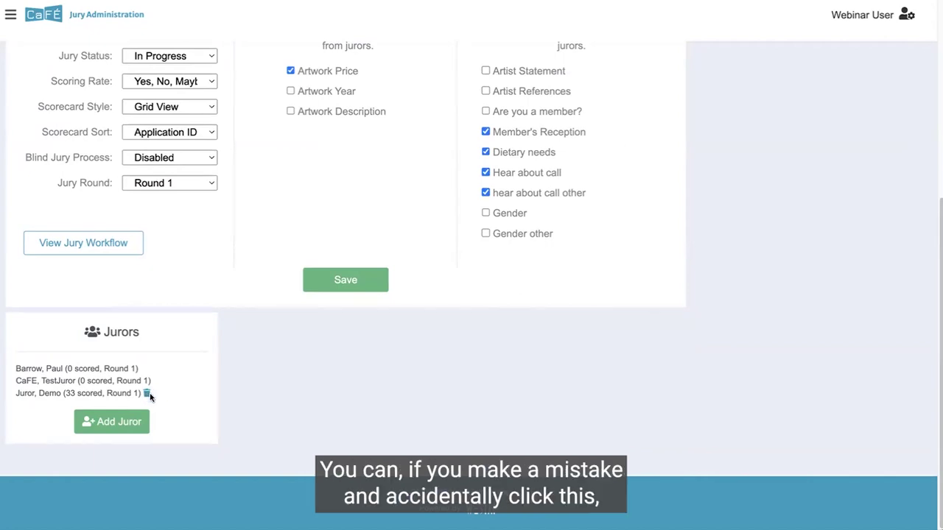
Remove the demo juror's 33 scores with the trash icon, then restore them.
left_click(145, 393)
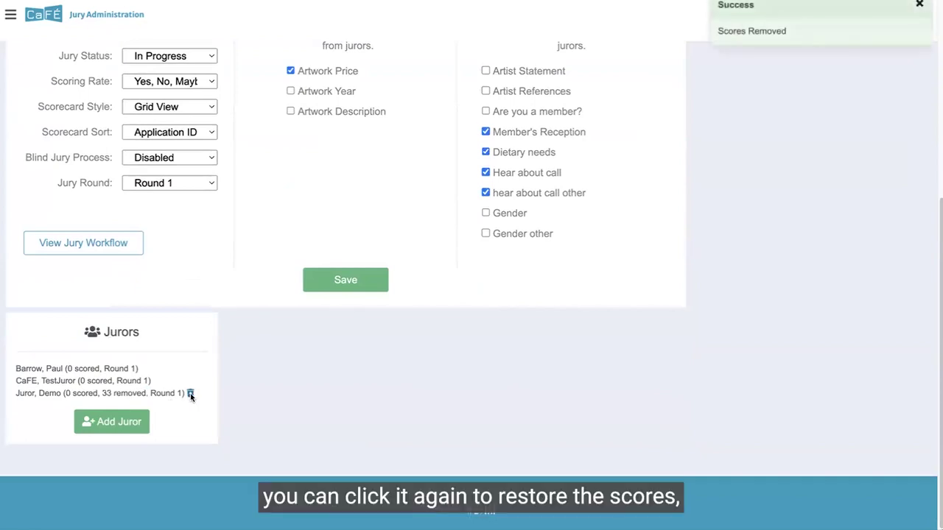
left_click(190, 393)
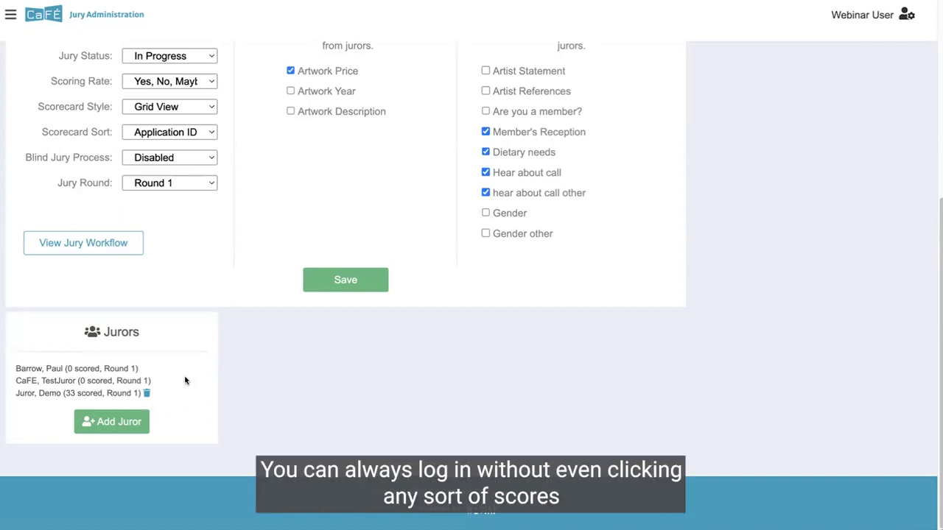
scroll(184, 388, "up", 1)
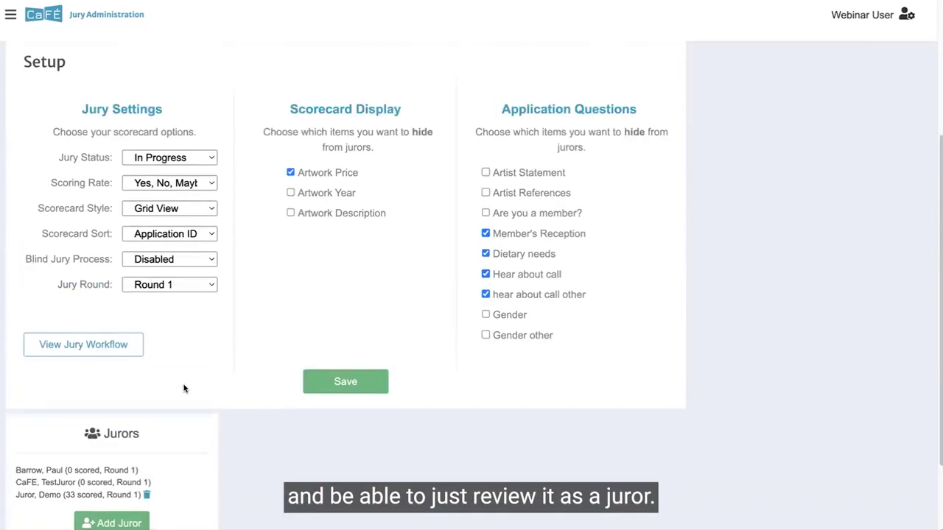
scroll(169, 390, "up", 1)
scroll(309, 414, "down", 1)
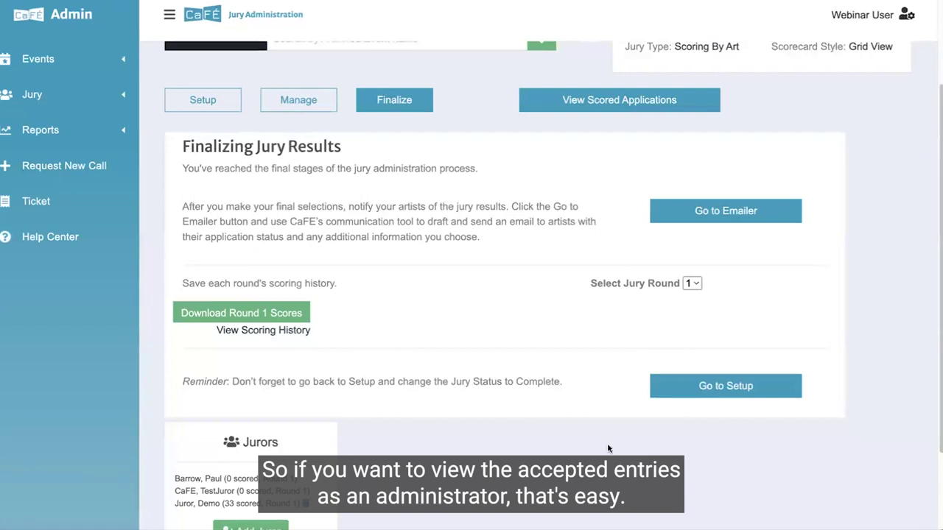
Open Events > Management and list the Invited applications.
left_click(16, 62)
left_click(34, 91)
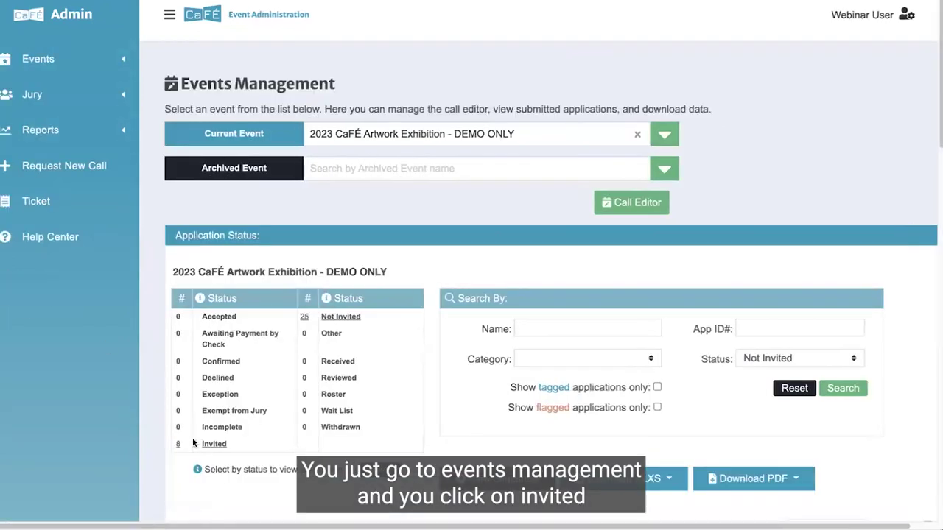
left_click(213, 443)
scroll(372, 404, "down", 5)
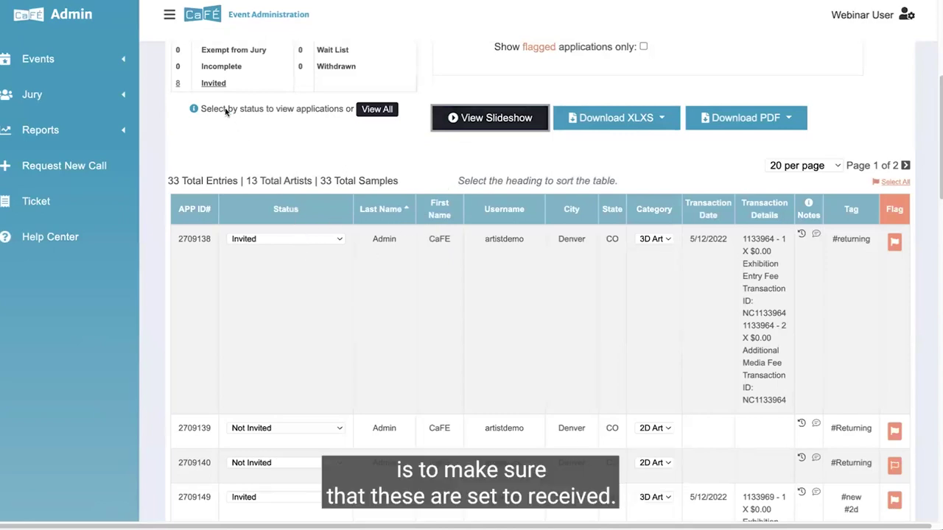
scroll(213, 87, "up", 1)
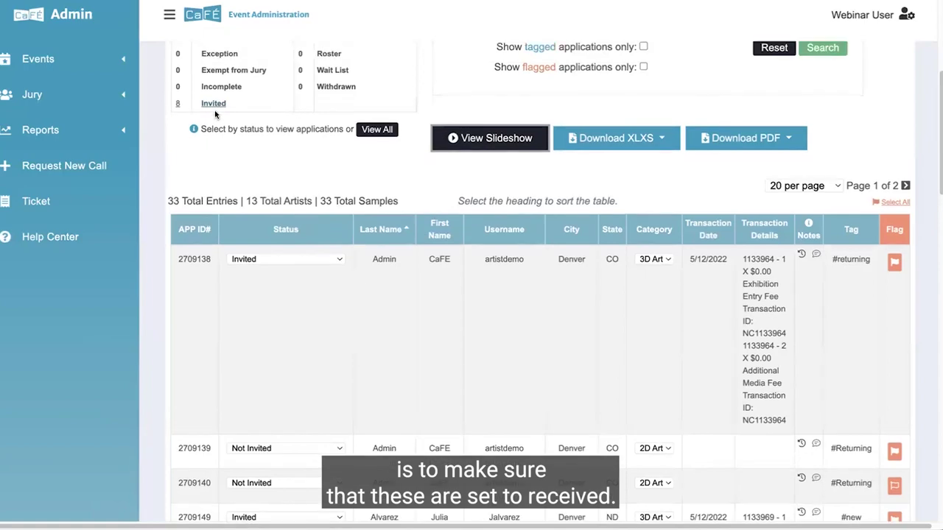
scroll(297, 334, "down", 8)
scroll(297, 334, "down", 10)
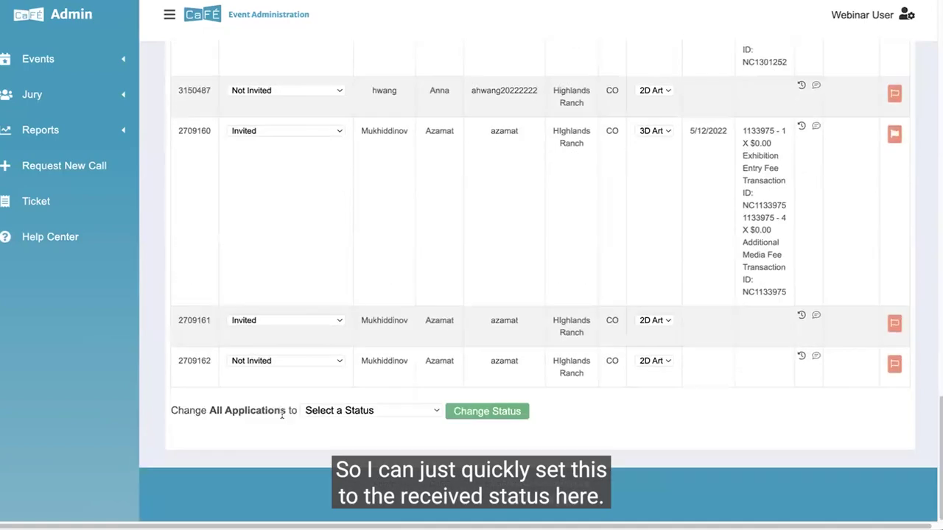
Change all applications to Received status and apply the change.
left_click(340, 412)
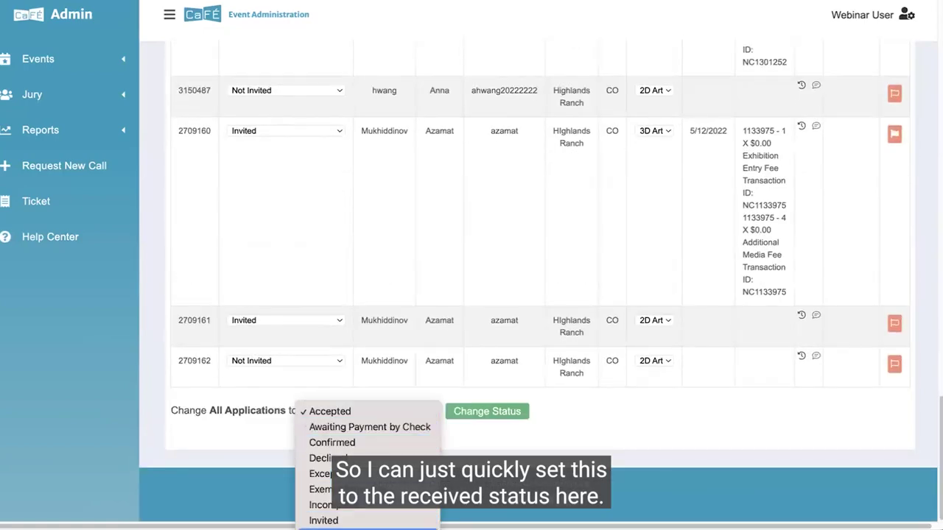
key("r")
key("Return")
key("Return")
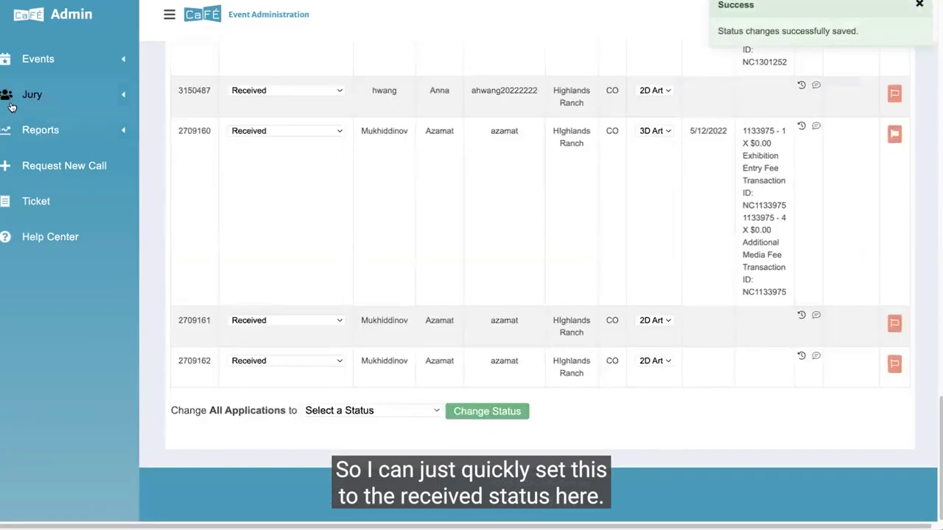
left_click(33, 95)
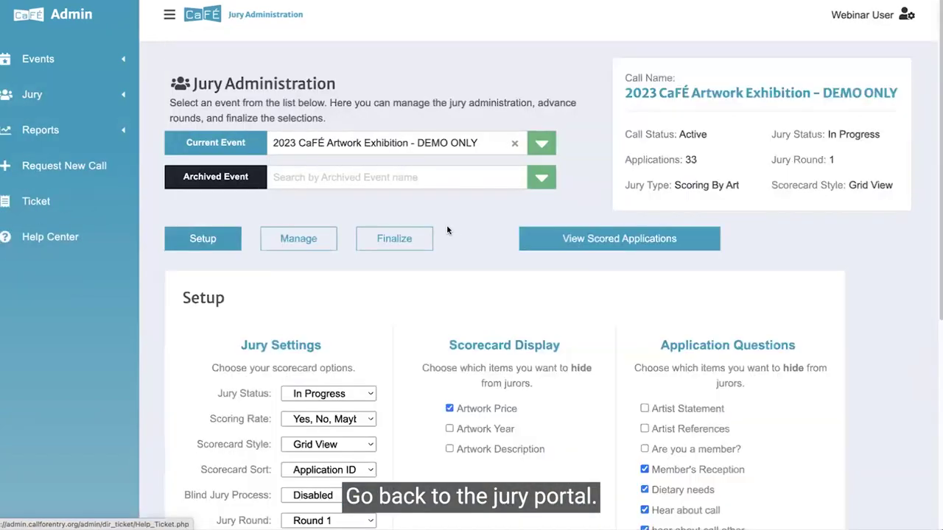
Show the scored applications and scroll through the 20 entries' average and juror scores.
left_click(574, 240)
scroll(326, 301, "down", 10)
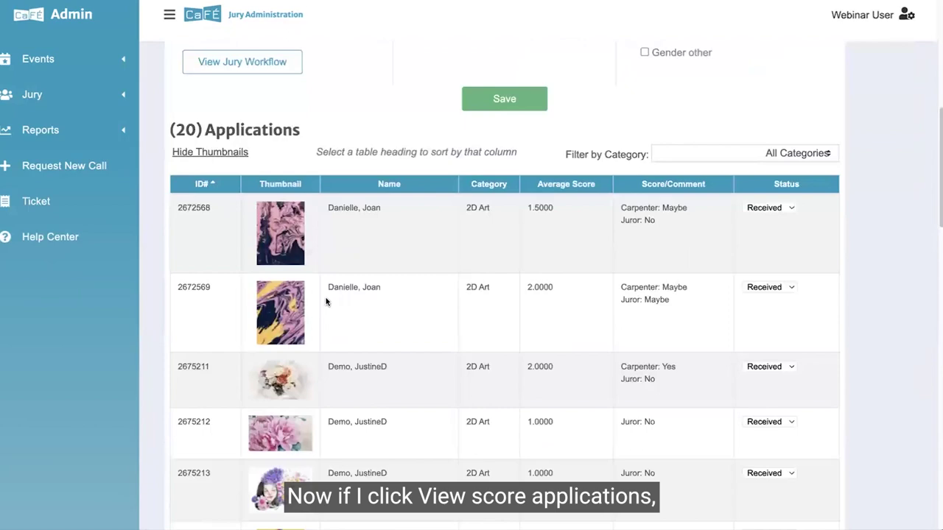
scroll(525, 331, "down", 2)
scroll(556, 196, "up", 3)
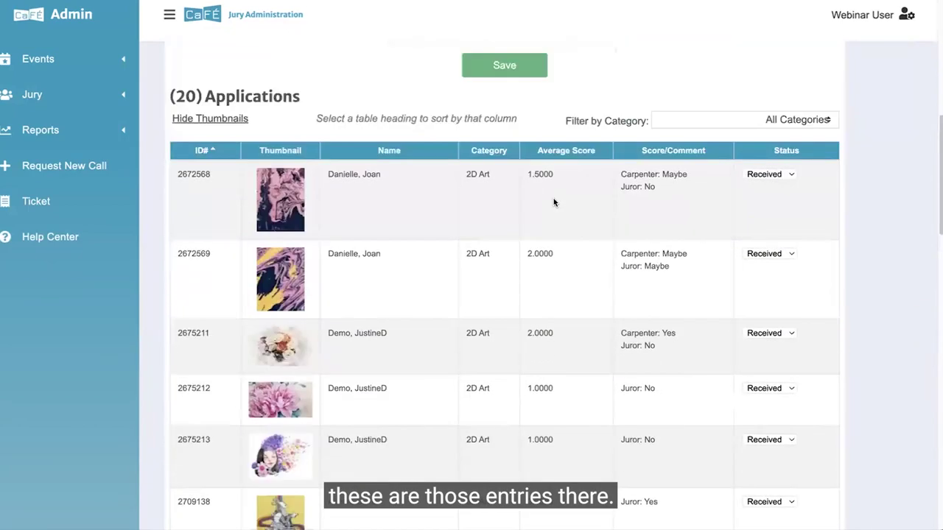
scroll(663, 252, "up", 10)
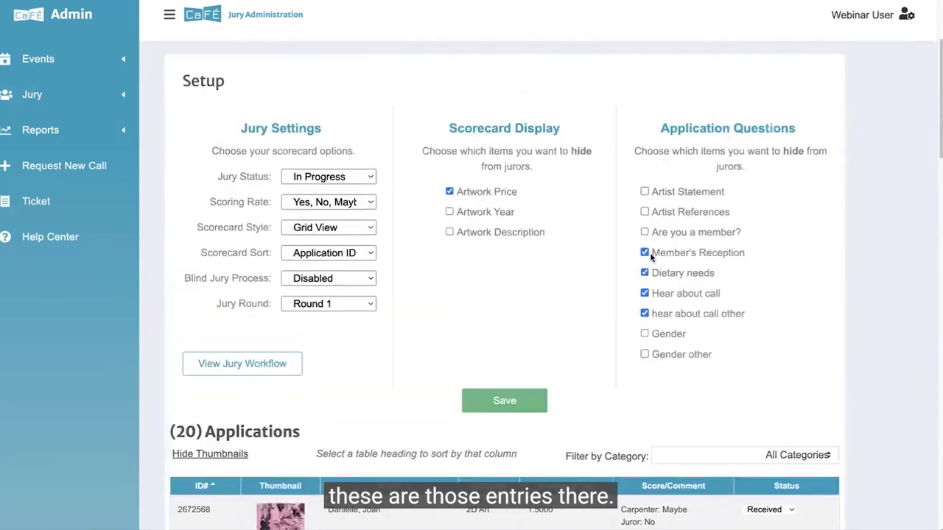
scroll(604, 257, "down", 6)
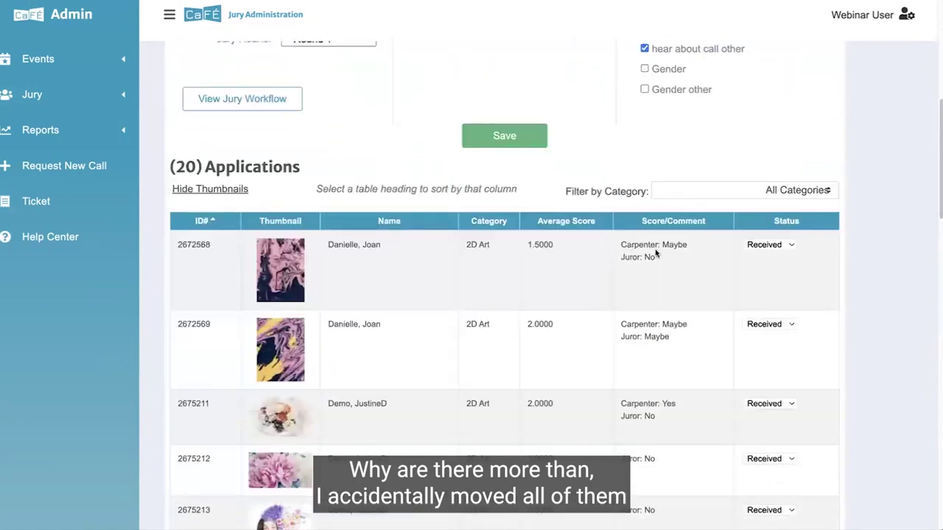
scroll(417, 198, "down", 3)
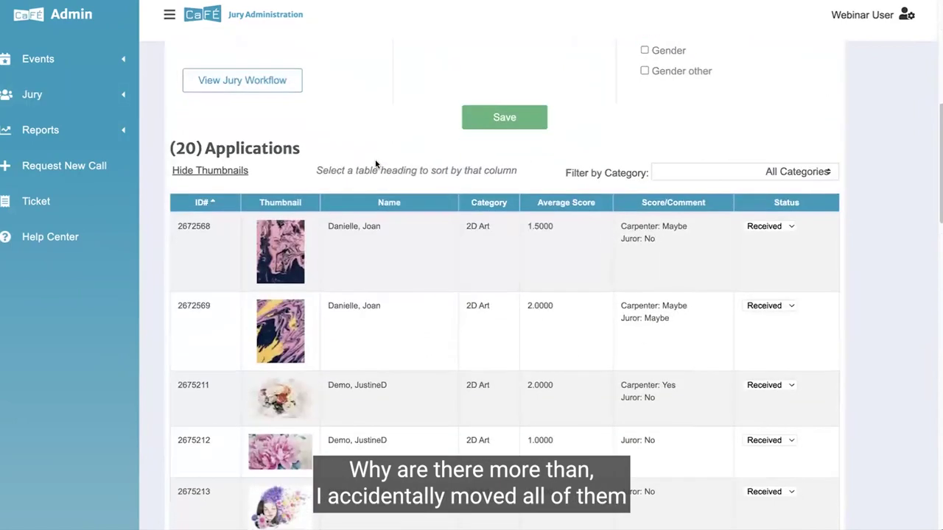
scroll(368, 196, "up", 5)
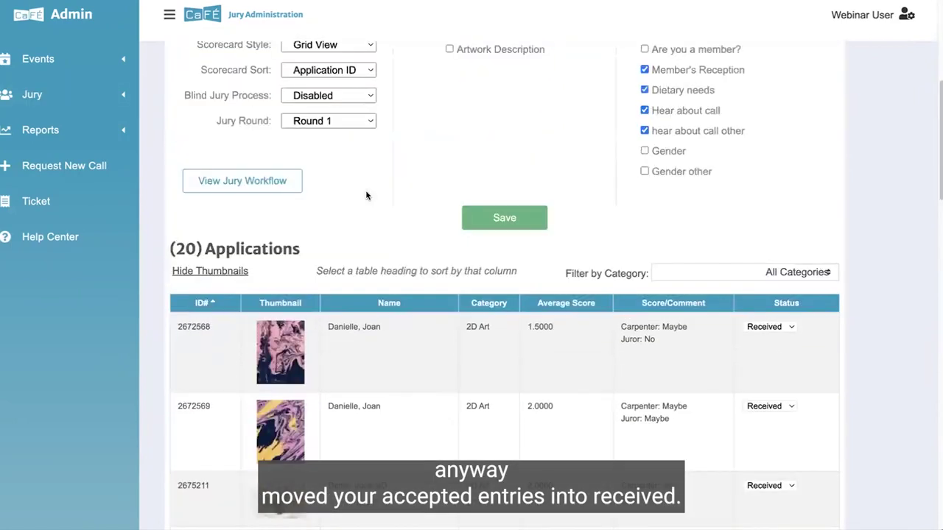
scroll(372, 197, "up", 7)
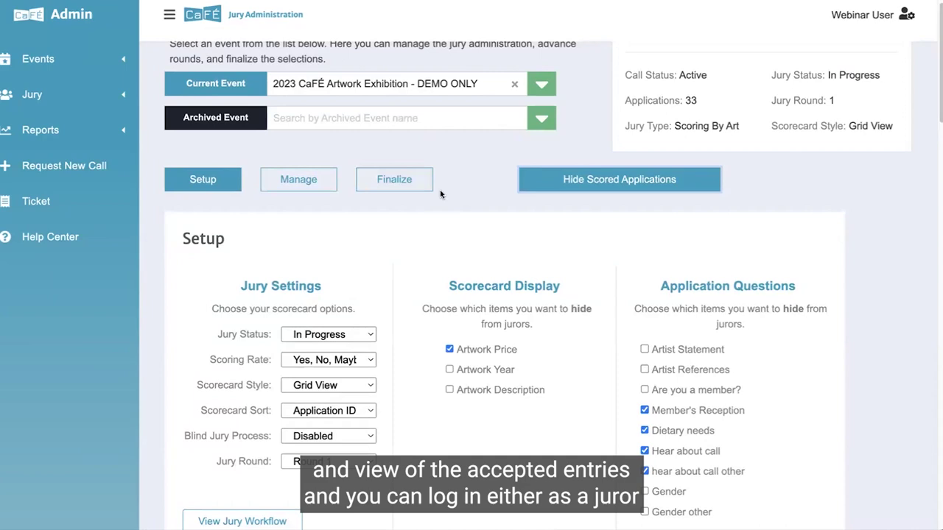
scroll(439, 190, "down", 12)
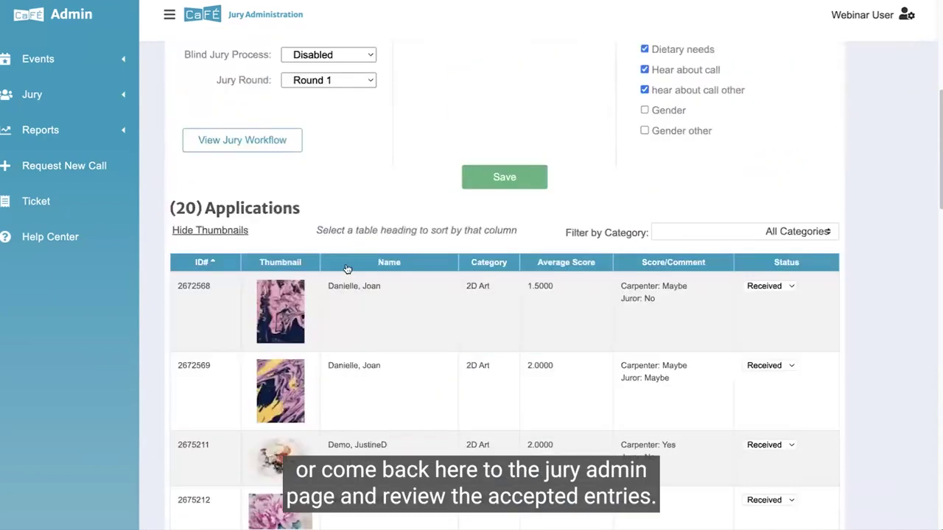
scroll(380, 252, "down", 1)
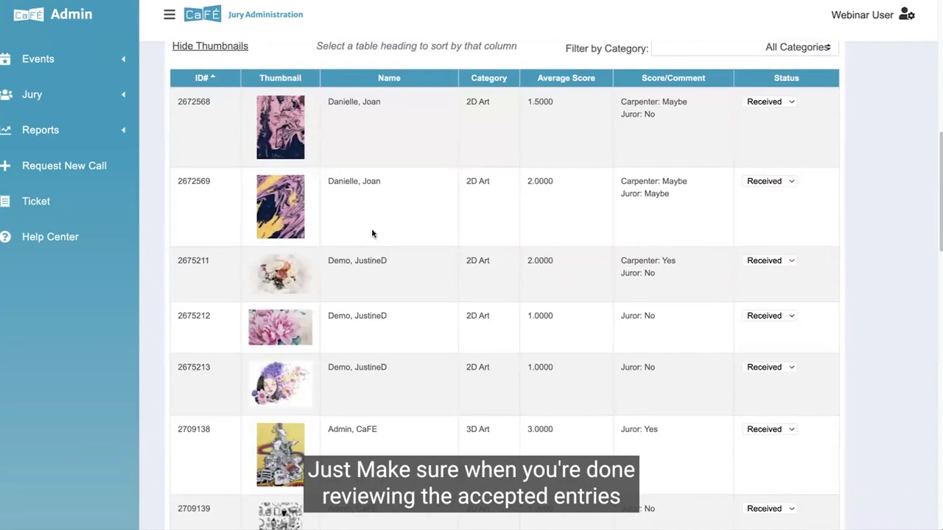
From Events Management, list and review the 20 applications in Received status.
mouse_move(61, 59)
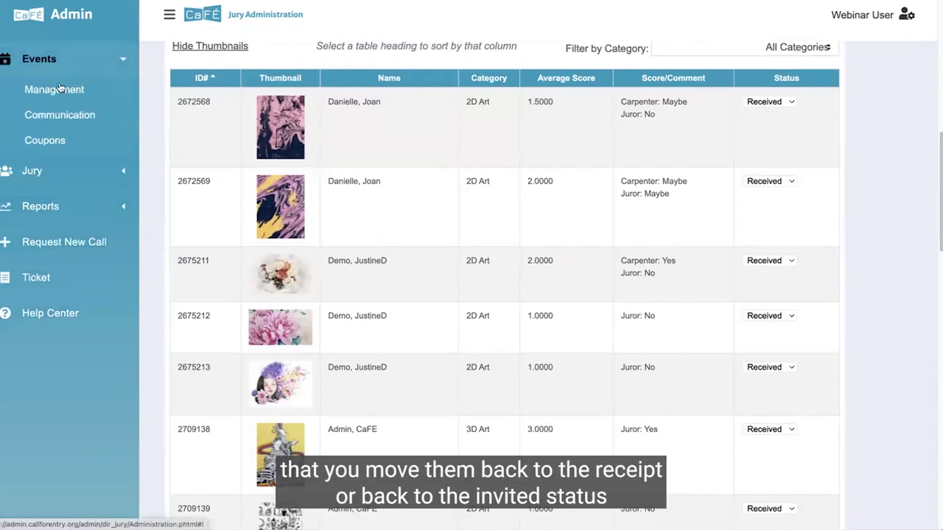
left_click(61, 89)
scroll(276, 237, "down", 1)
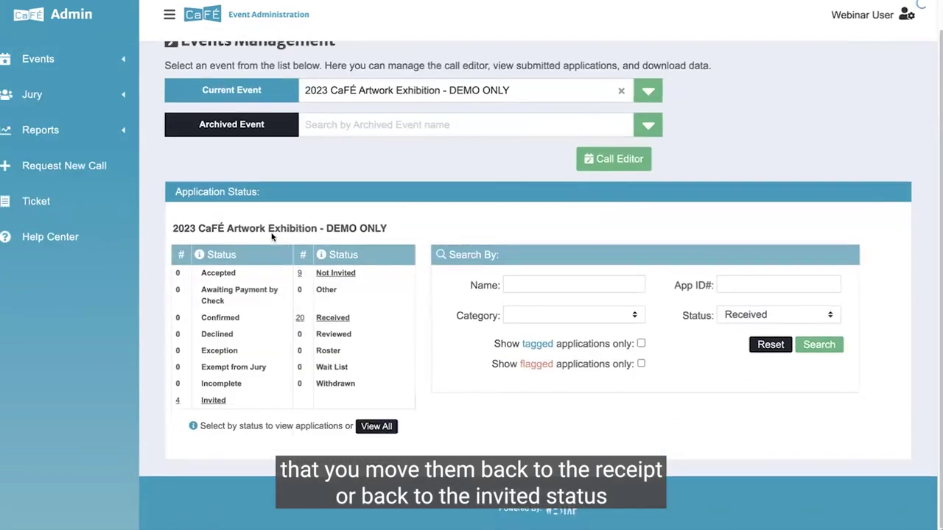
left_click(331, 321)
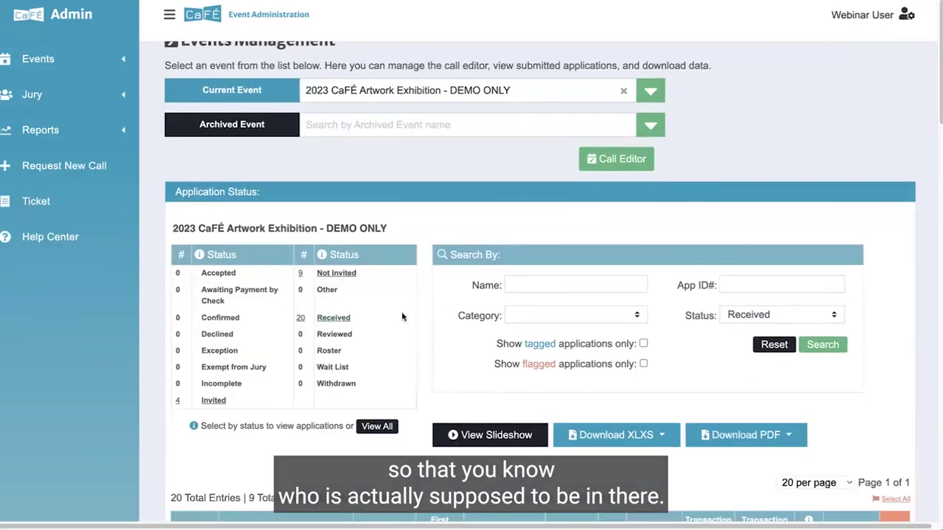
scroll(401, 311, "down", 4)
scroll(402, 317, "down", 2)
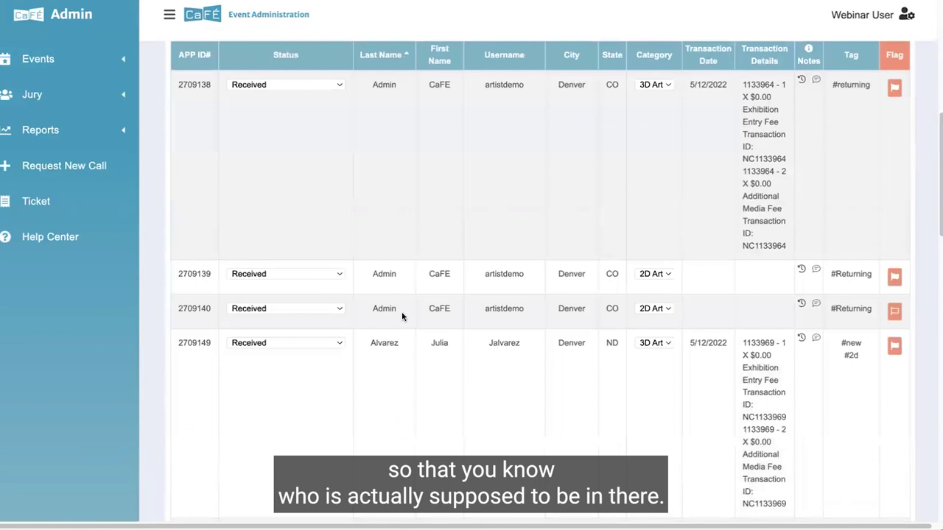
scroll(402, 316, "up", 6)
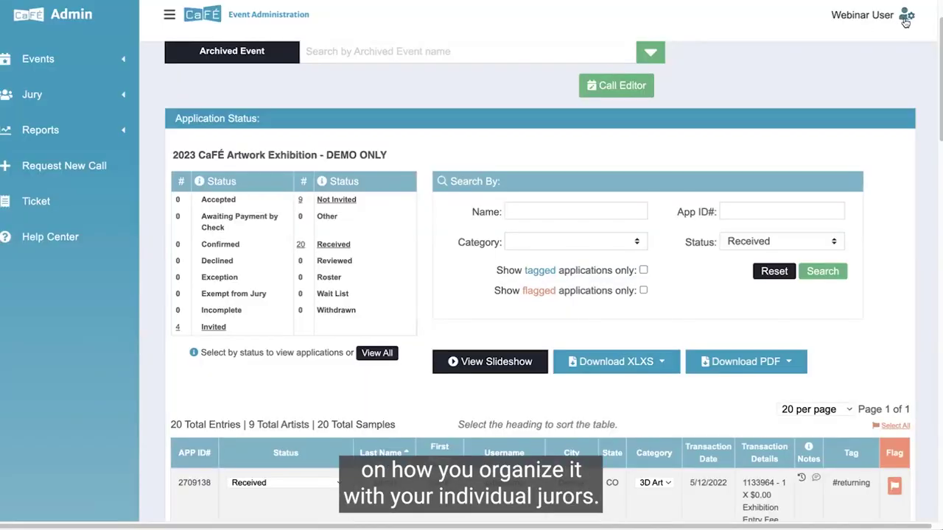
Sign out of the admin account and log back in with the juror's saved login.
left_click(906, 14)
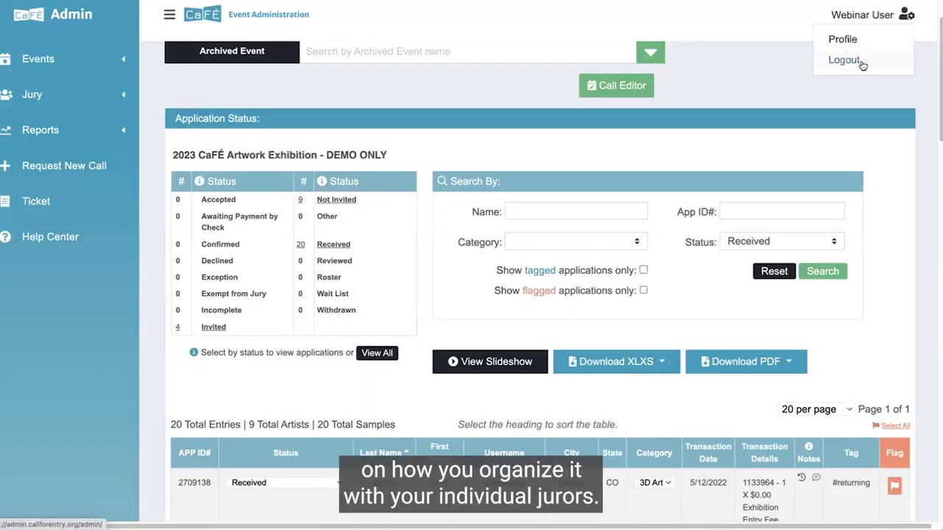
left_click(843, 60)
left_click(486, 145)
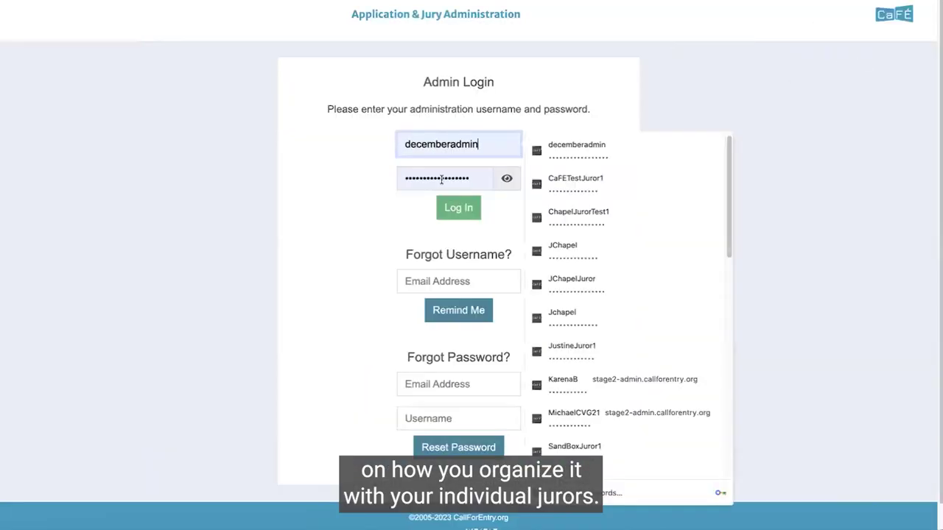
left_click(567, 346)
left_click(468, 212)
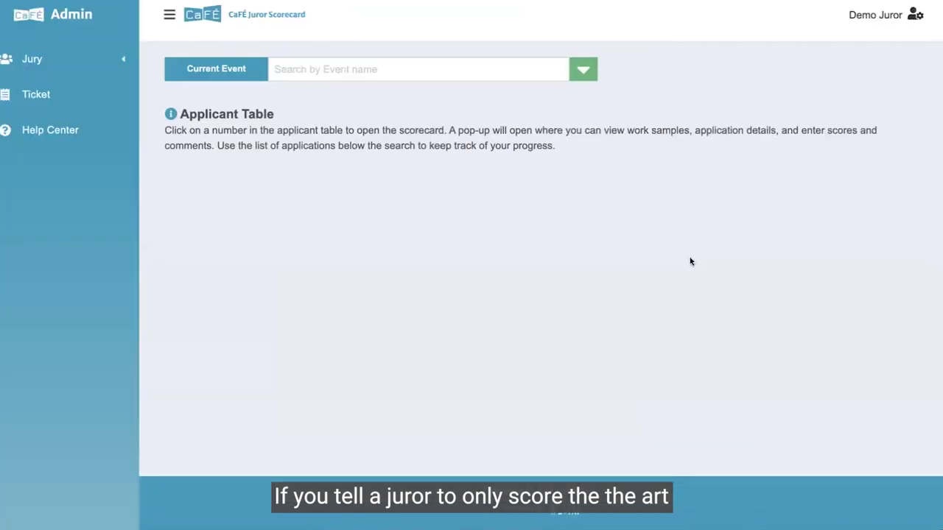
On the Jury page, pick the 2023 CaFÉ Artwork Exhibition - DEMO ONLY event and show its 16 2D Art entries.
left_click(62, 61)
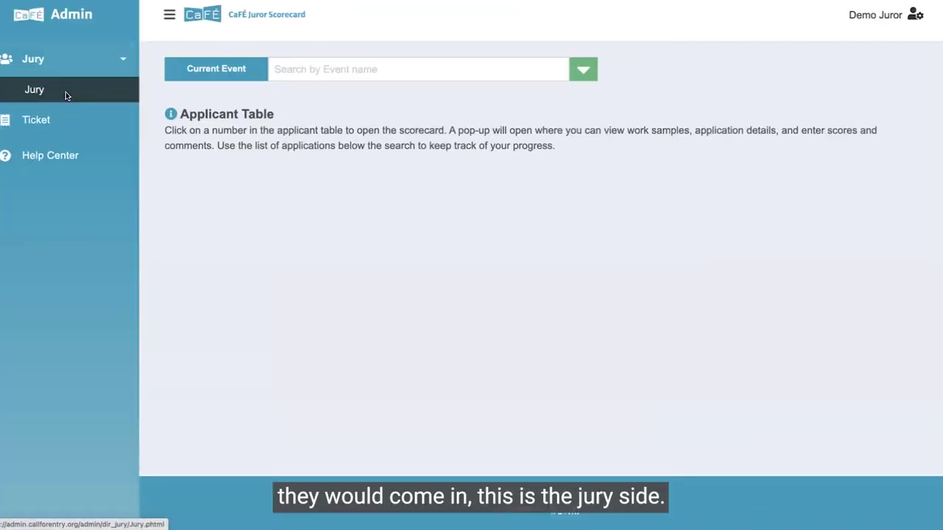
left_click(65, 95)
left_click(334, 73)
left_click(335, 92)
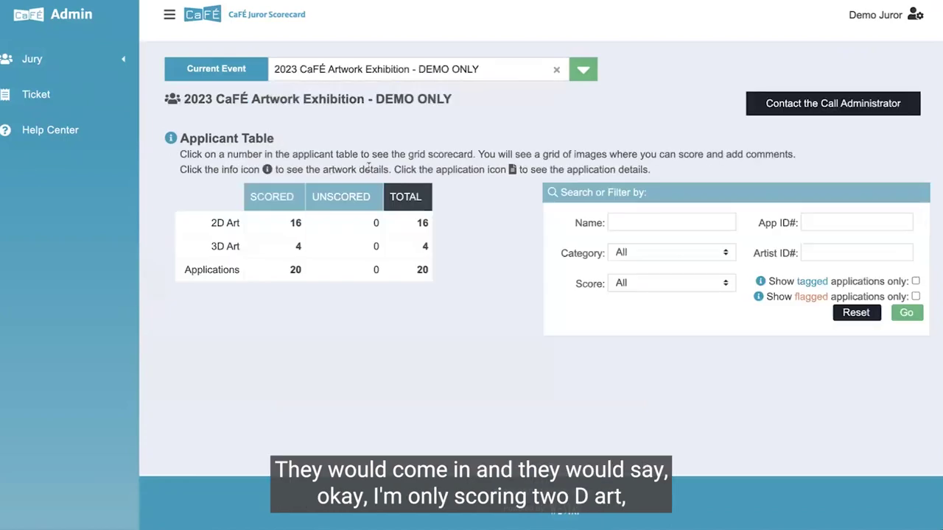
left_click(423, 224)
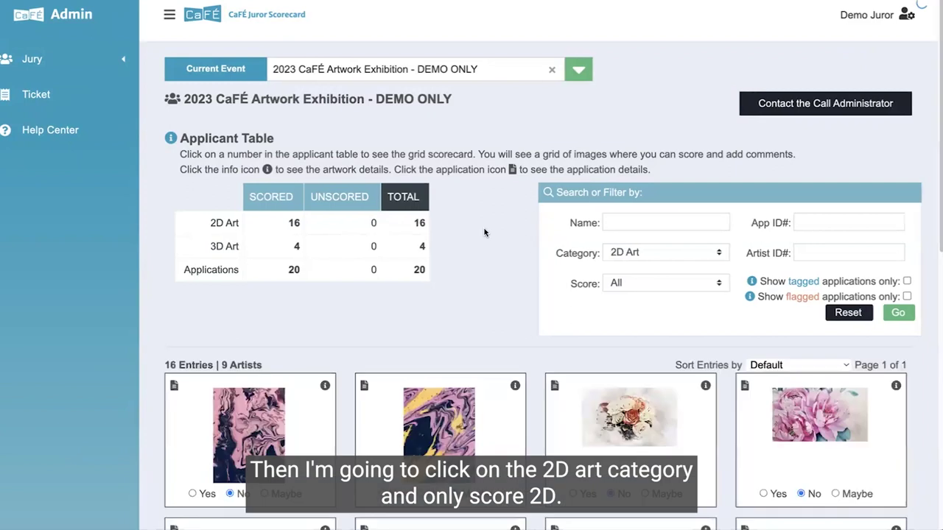
scroll(484, 233, "down", 1)
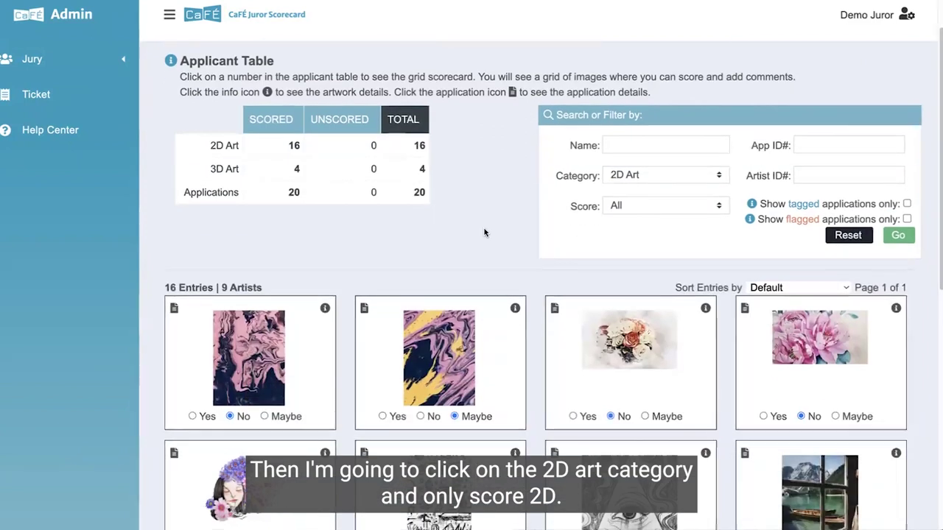